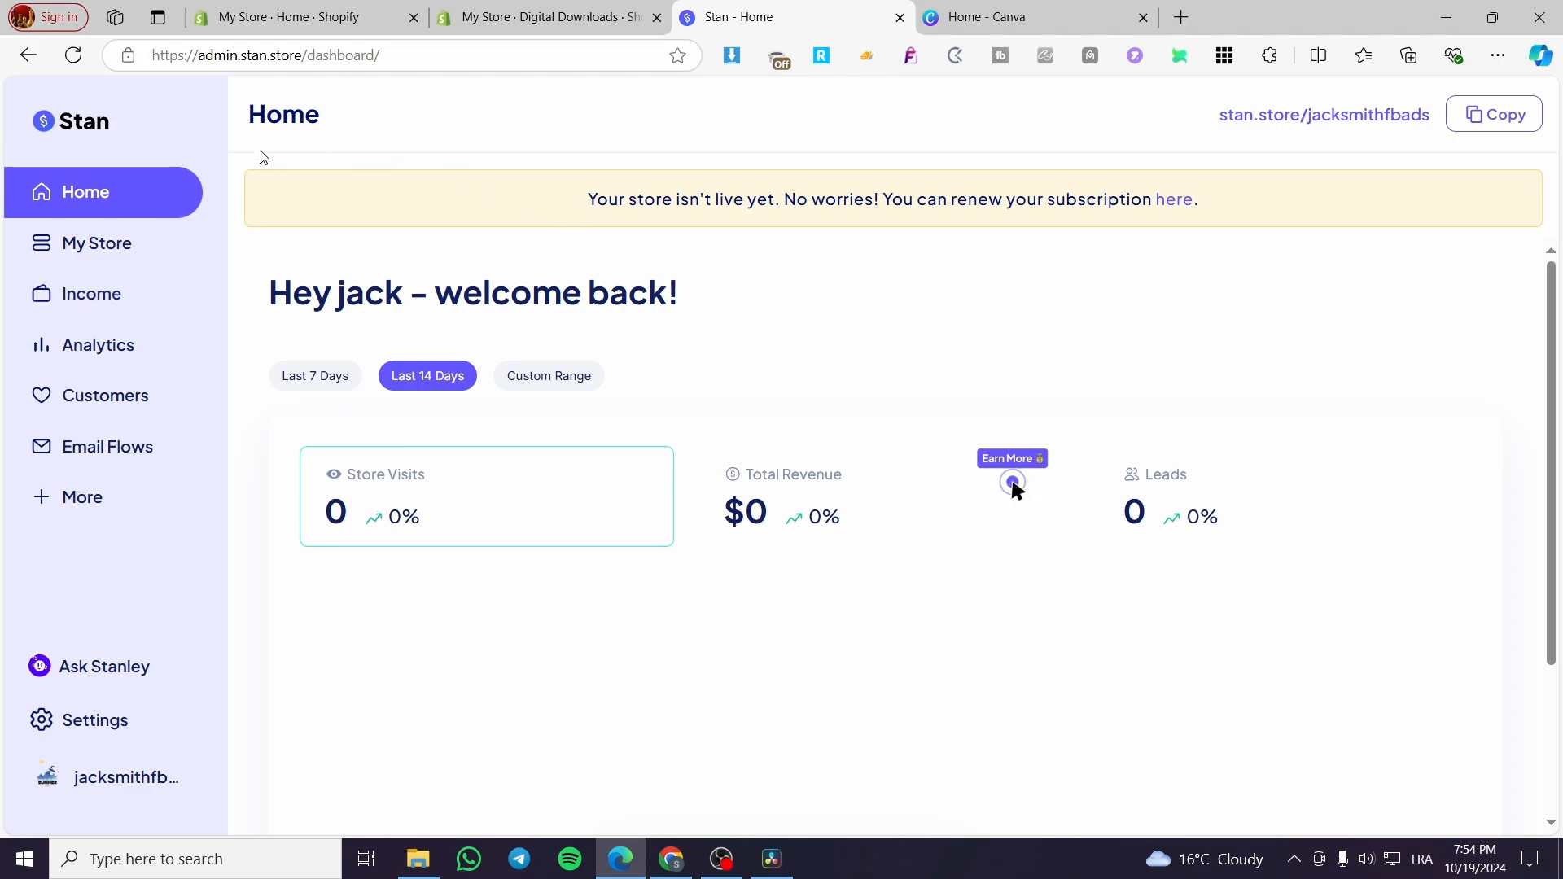
# Look over the additional apps available for the store and return to the home dashboard.
pyautogui.click(122, 488)
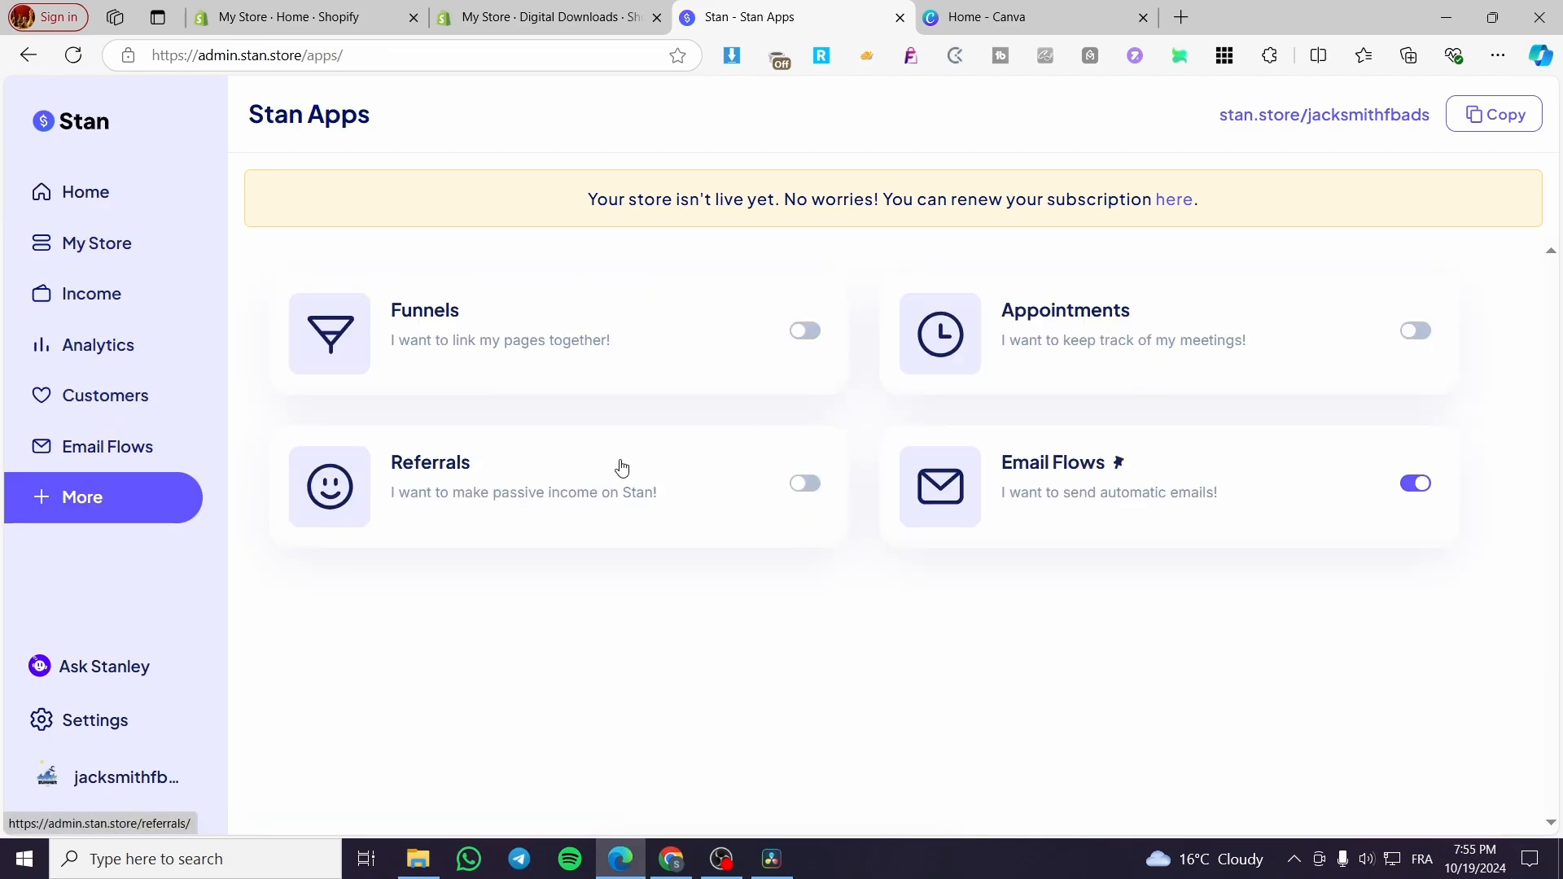
pyautogui.click(126, 198)
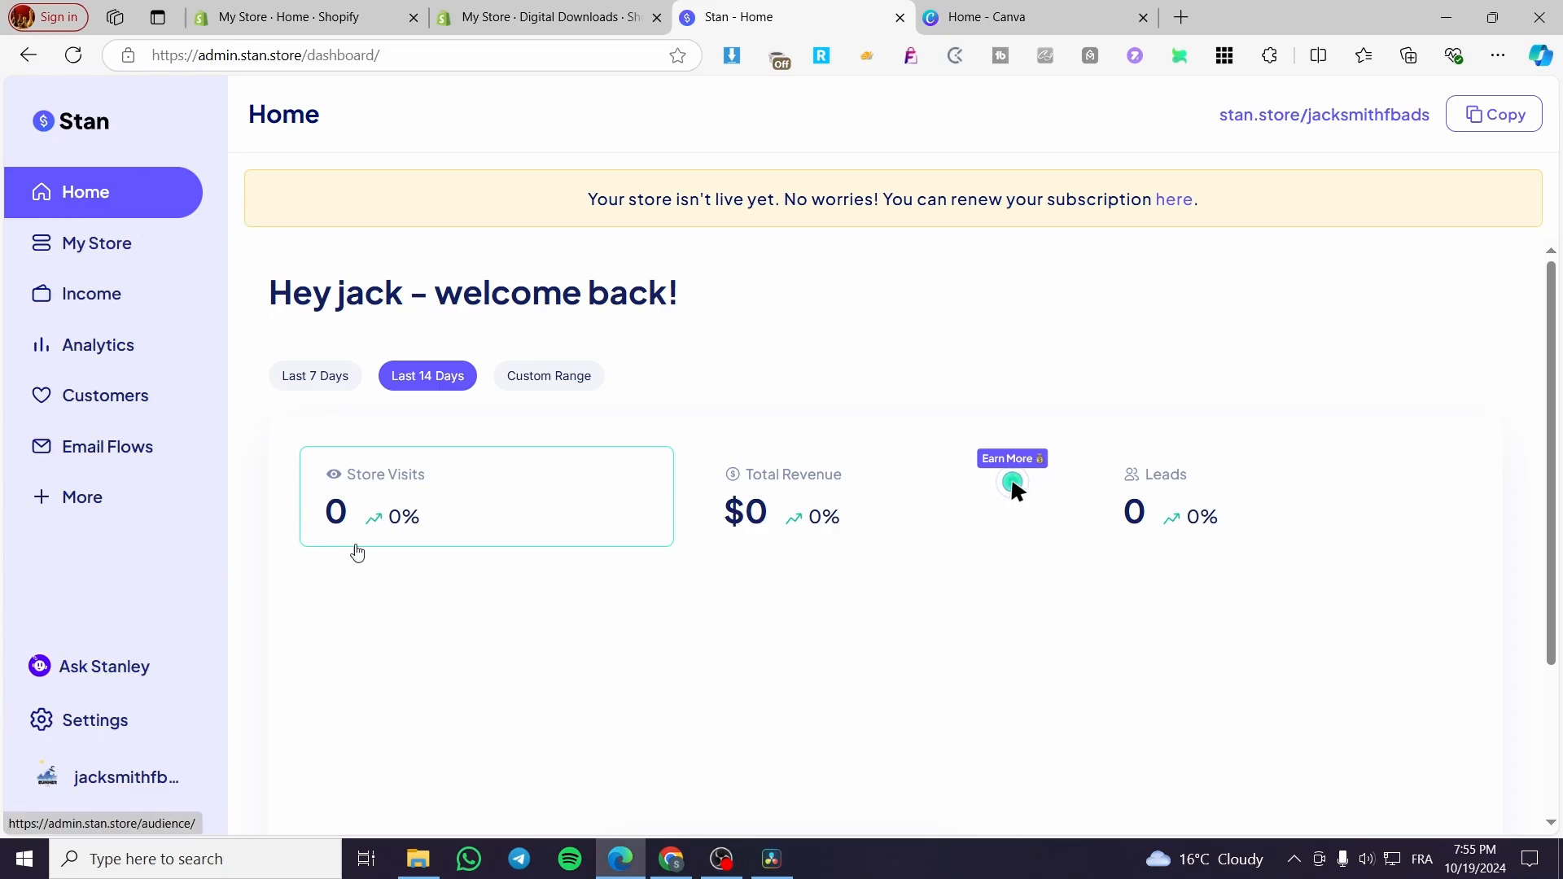
# Open the store's product listing and examine its profile, products and mobile preview.
pyautogui.click(97, 250)
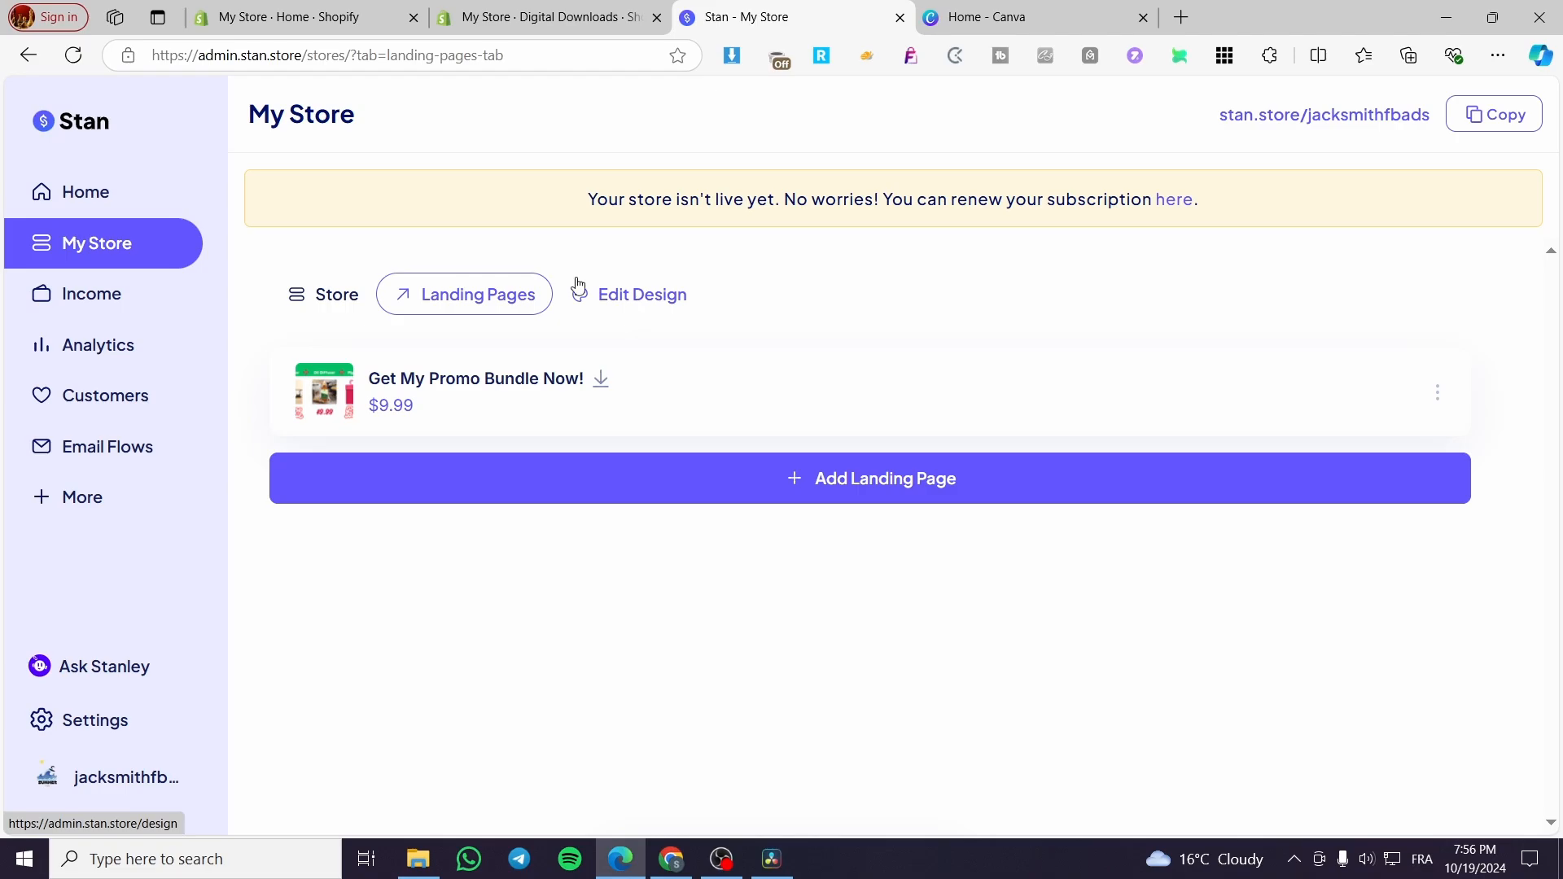
pyautogui.click(336, 306)
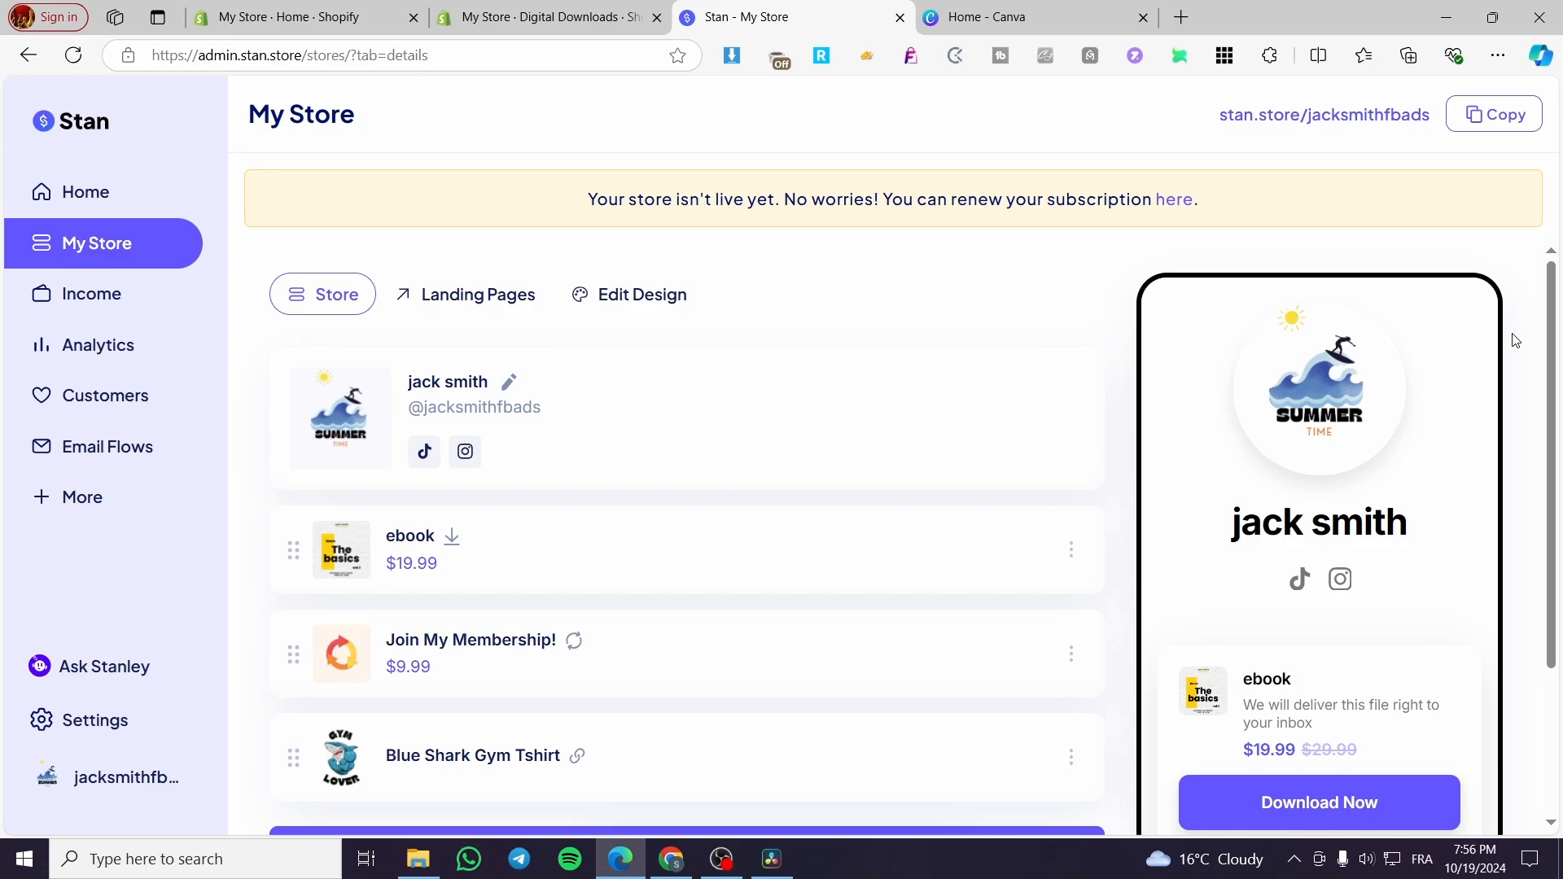
pyautogui.scroll(-3, 1515, 340)
pyautogui.scroll(-3, 1284, 575)
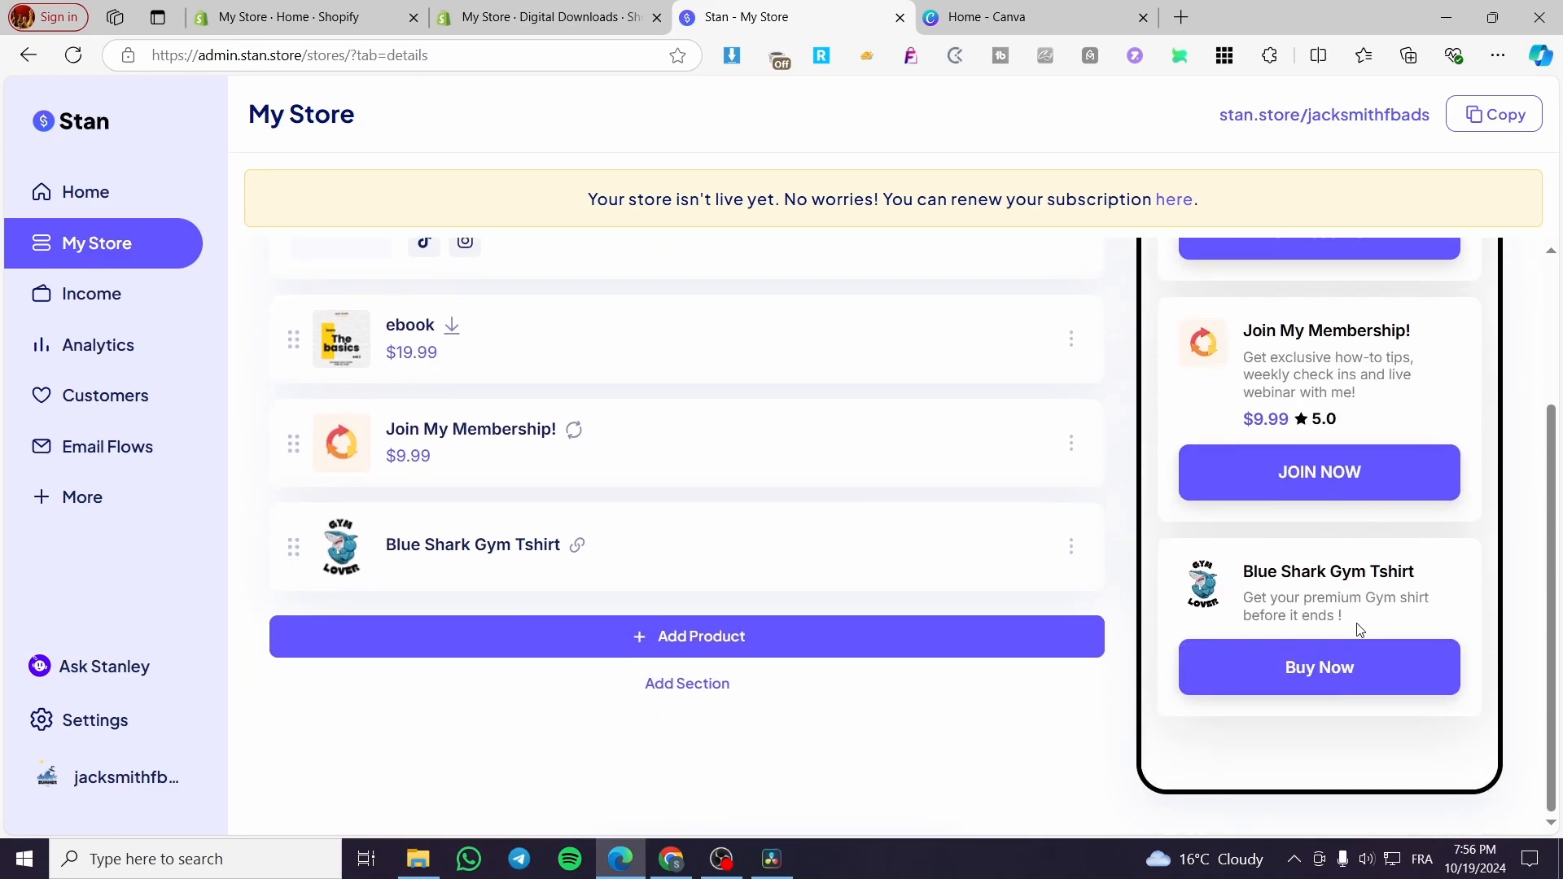
pyautogui.scroll(5, 1358, 629)
pyautogui.scroll(2, 1525, 427)
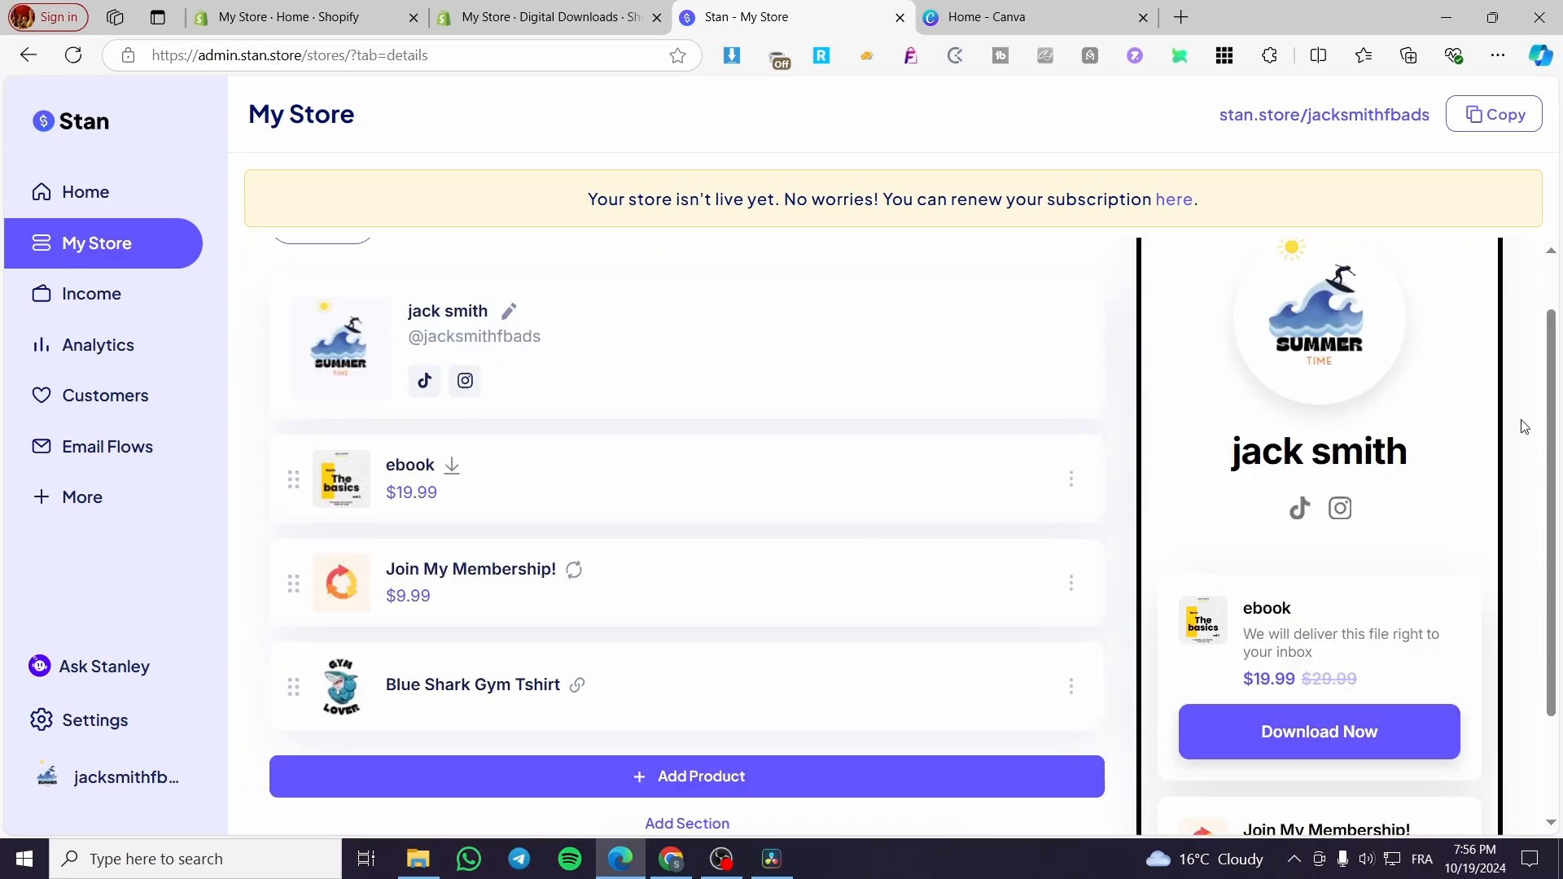
pyautogui.scroll(1, 1524, 427)
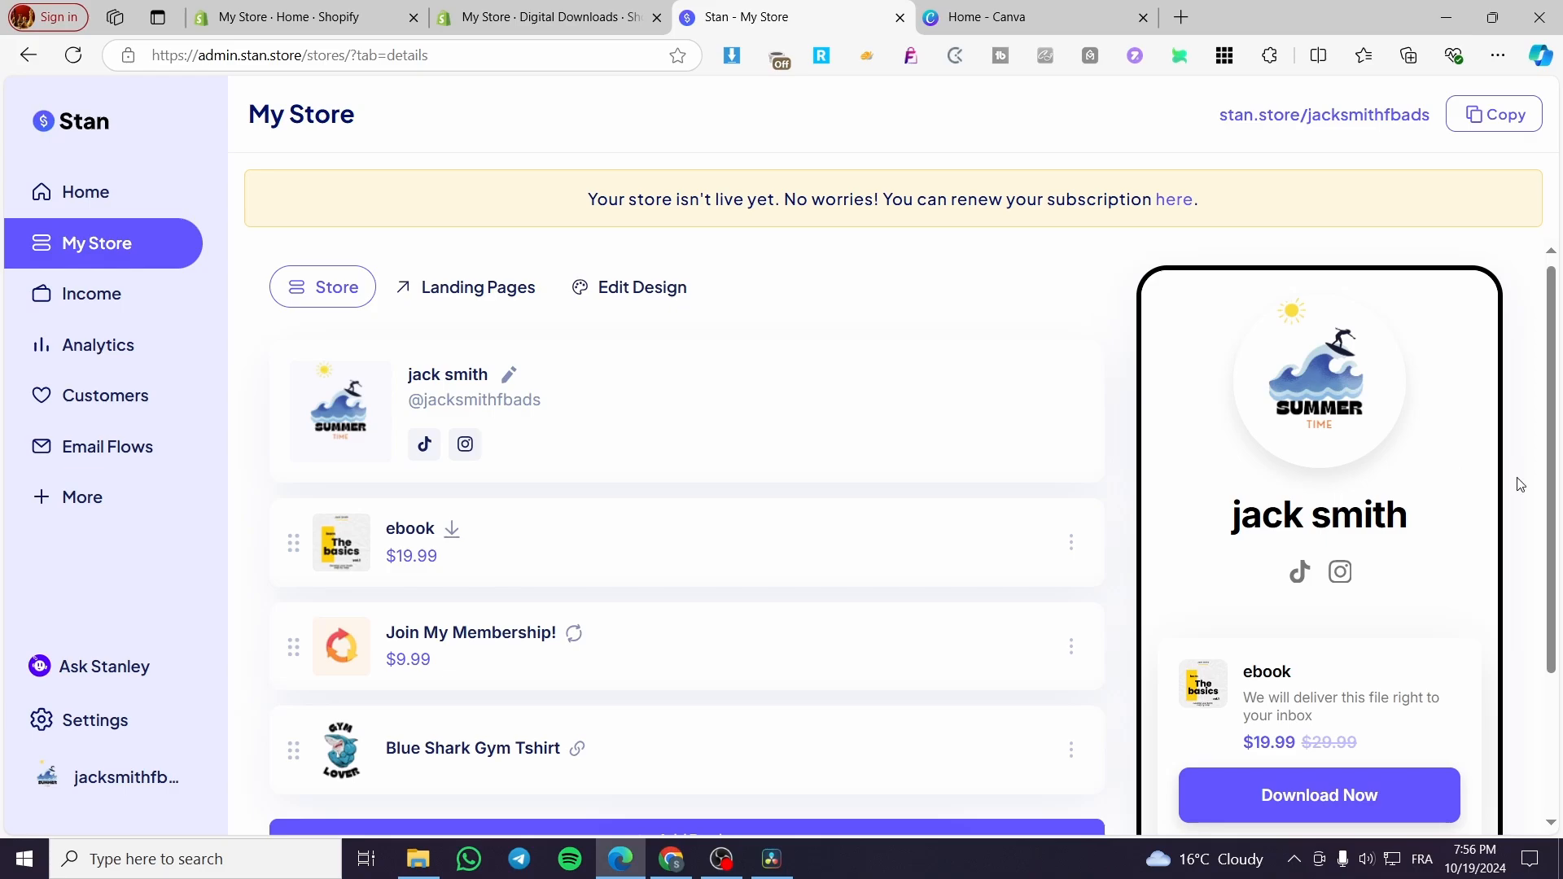
pyautogui.scroll(-3, 1519, 485)
pyautogui.scroll(1, 1316, 603)
pyautogui.scroll(-1, 1312, 607)
pyautogui.scroll(3, 1312, 608)
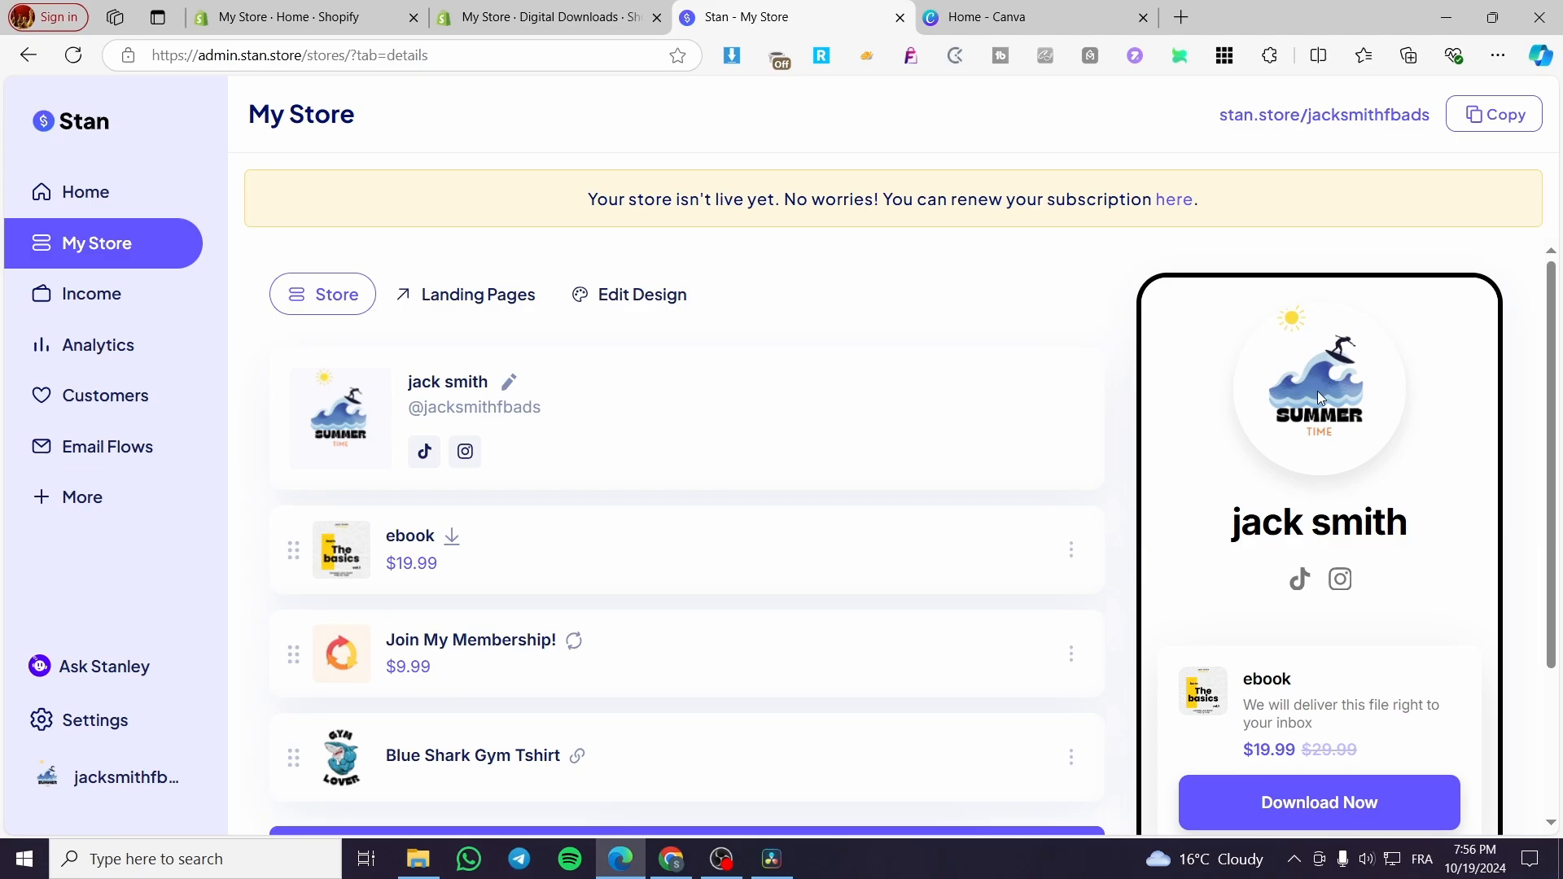
# Look over the store's theme, colour and font design settings, and return to the product listing.
pyautogui.click(724, 297)
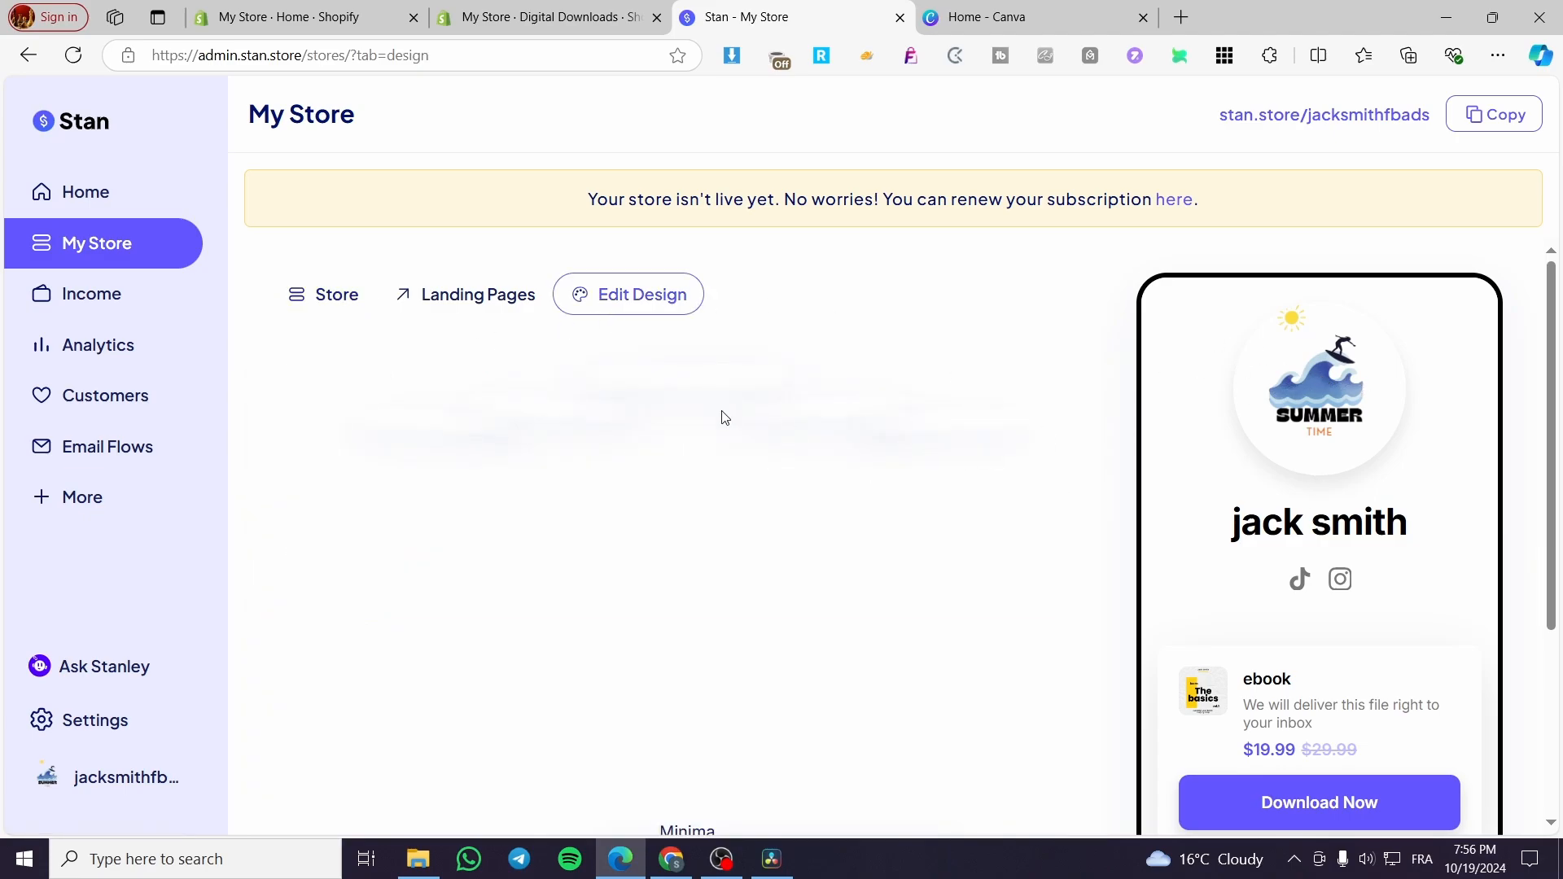
pyautogui.scroll(-3, 889, 529)
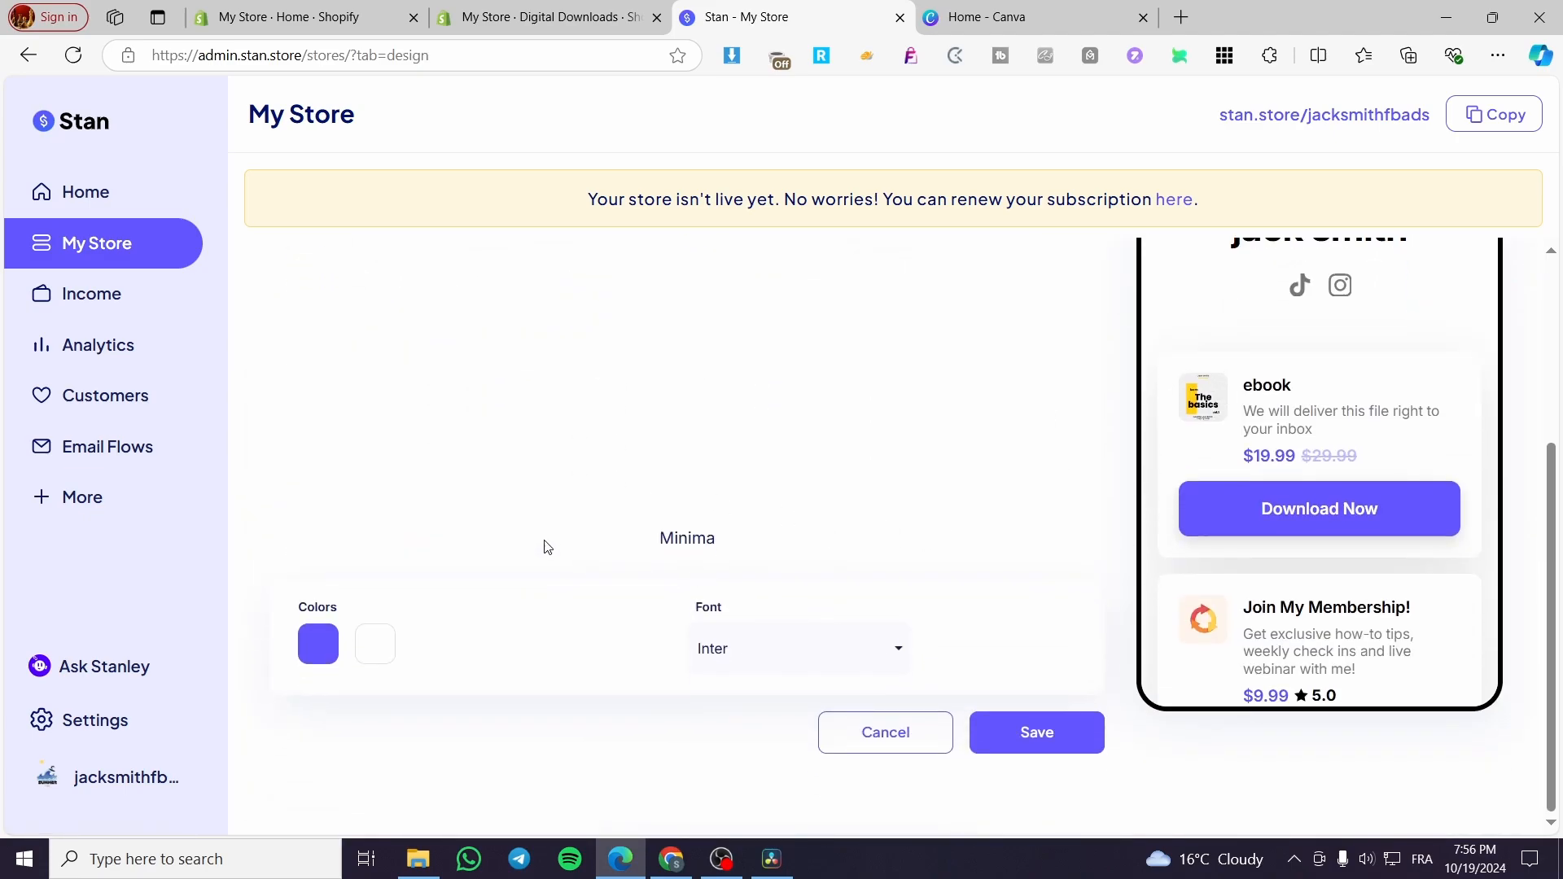
pyautogui.scroll(3, 547, 547)
pyautogui.click(305, 294)
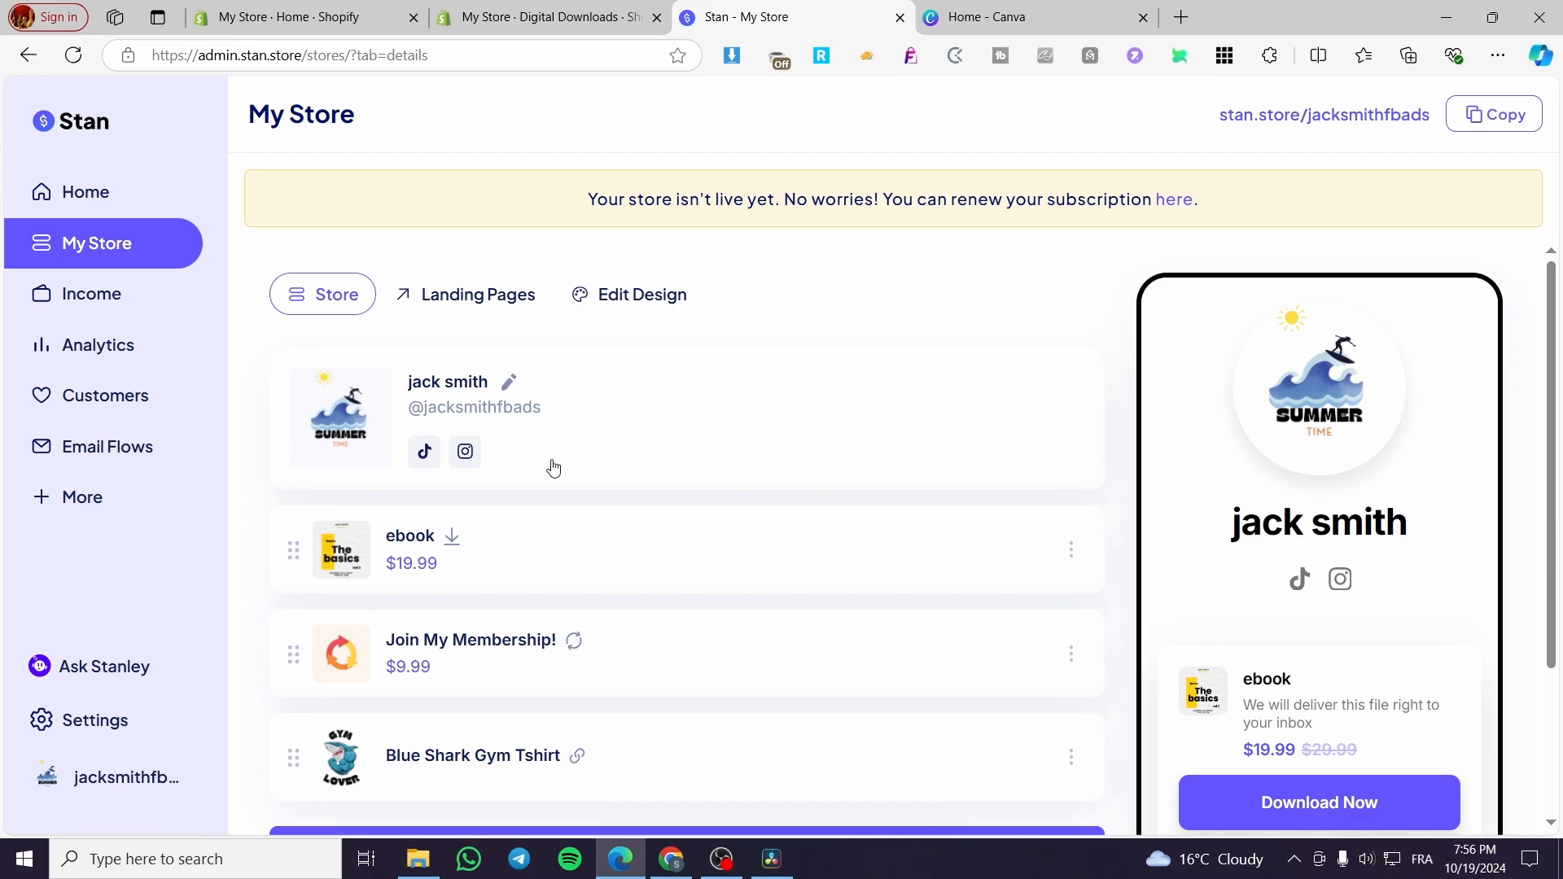
# Start adding a store product, review the available product types and choose Digital Product.
pyautogui.scroll(-1, 774, 551)
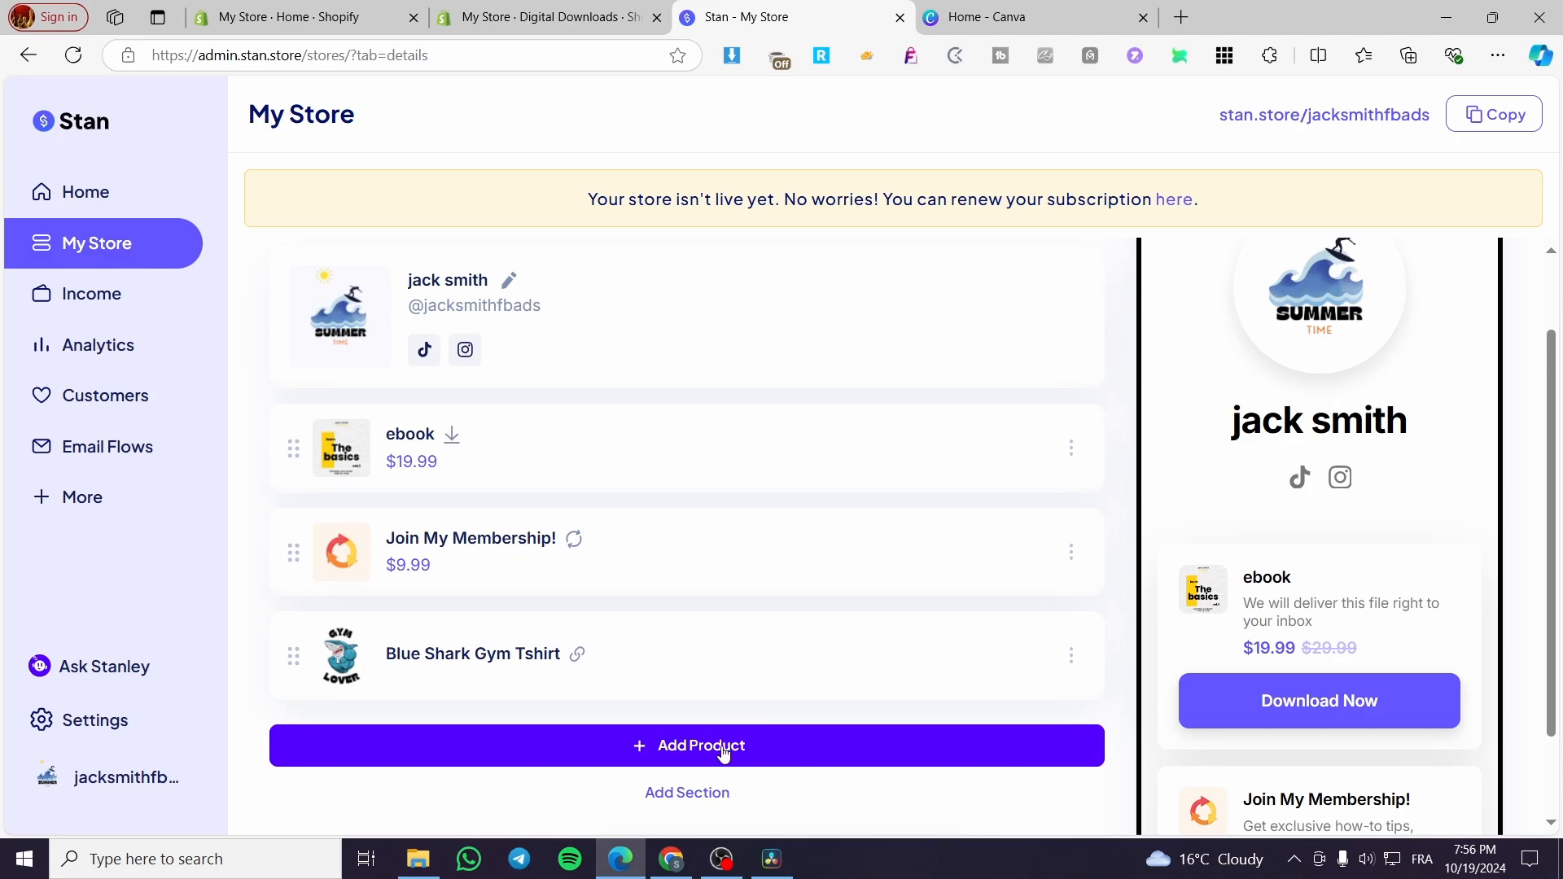
pyautogui.click(586, 734)
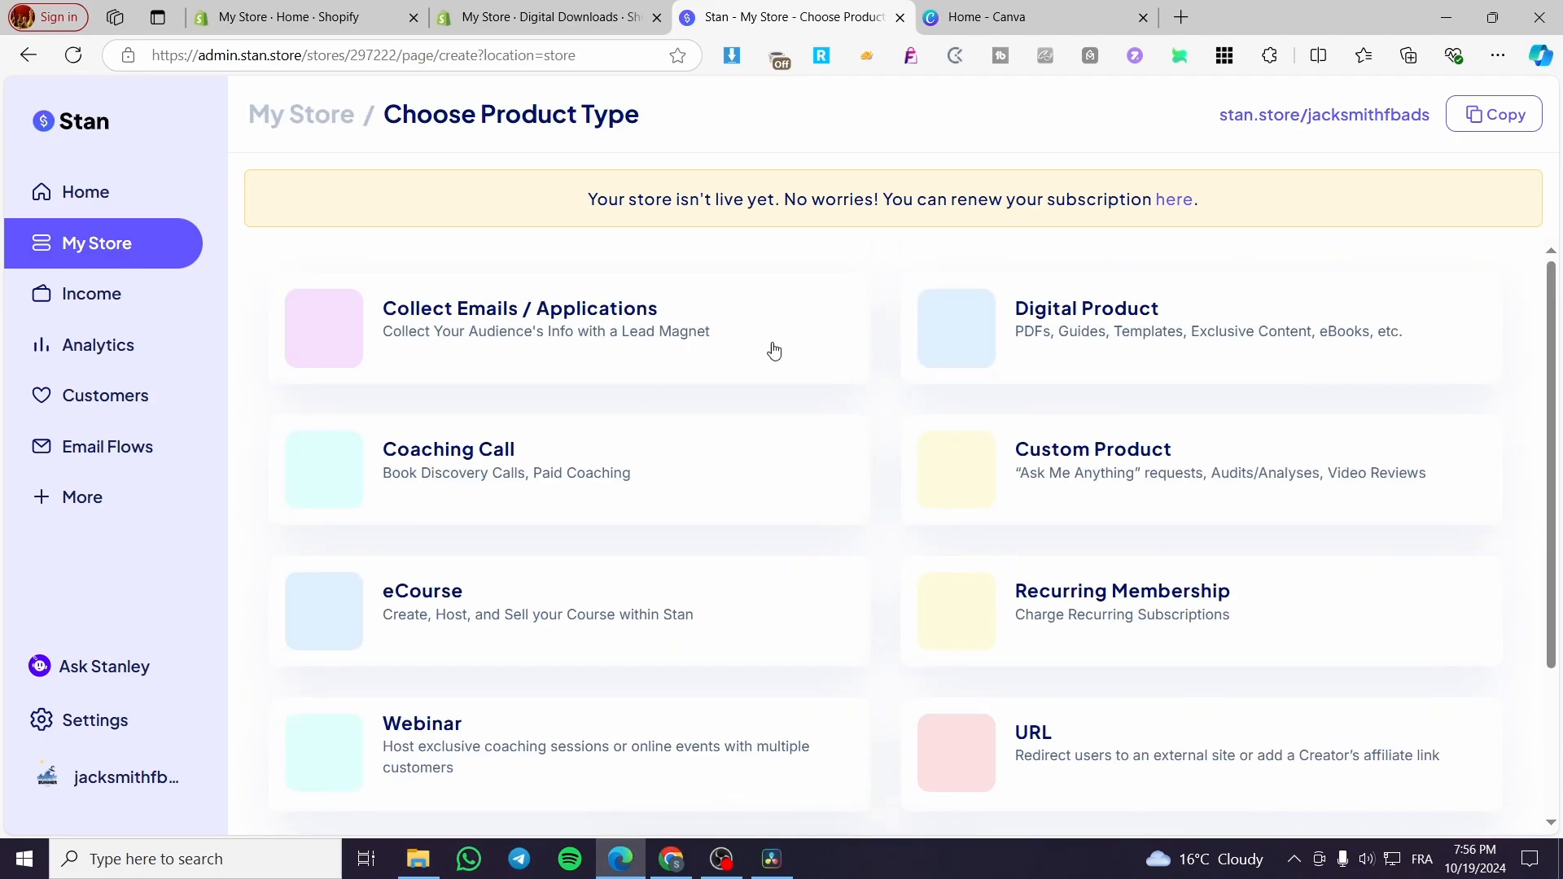
pyautogui.scroll(-3, 1376, 333)
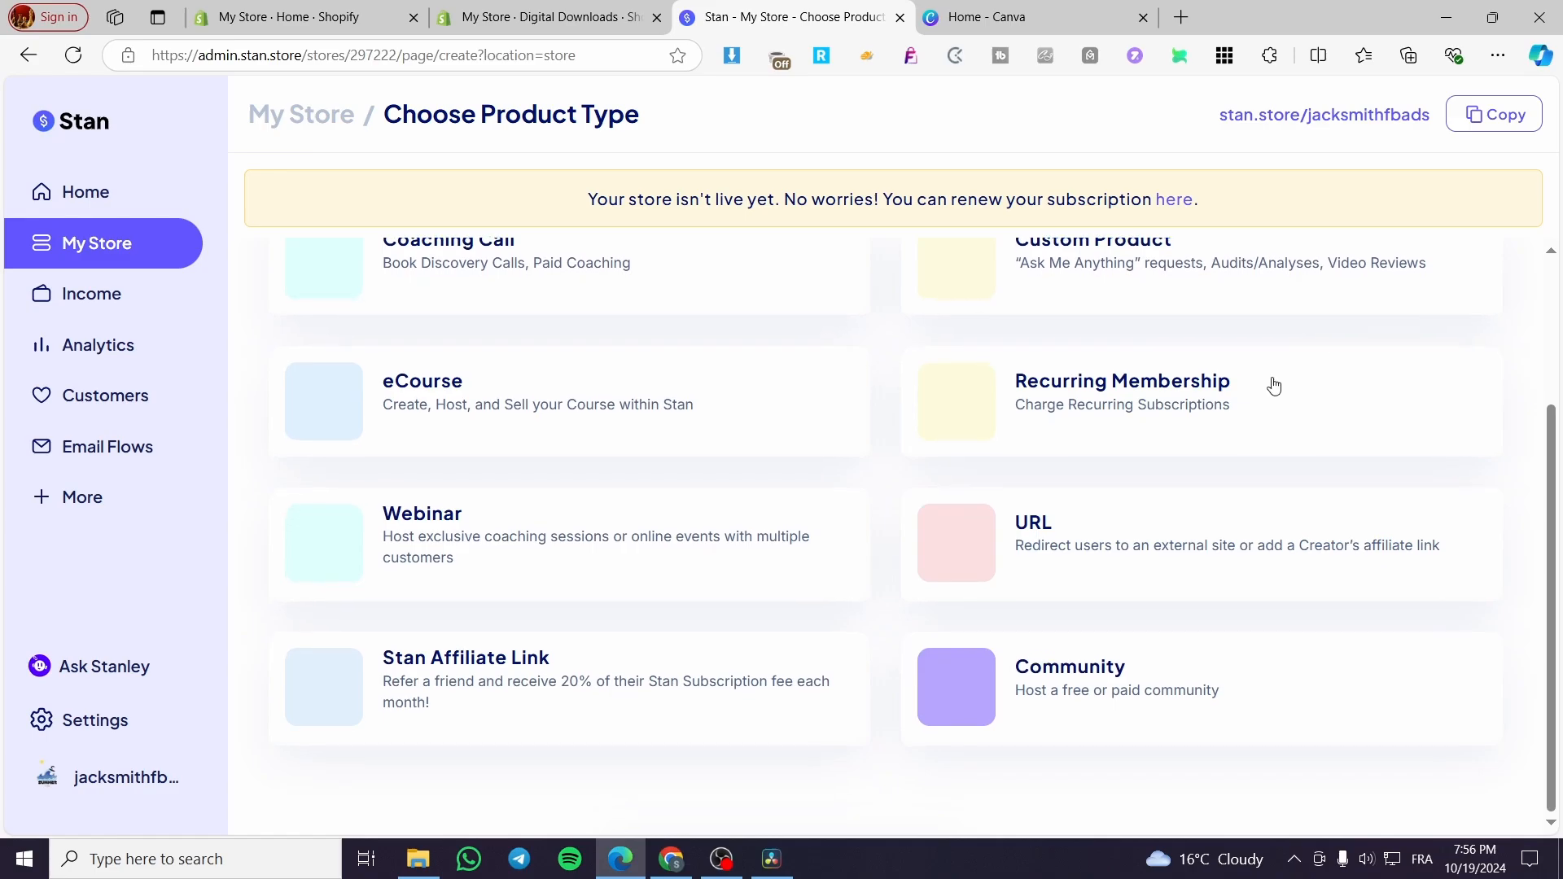
pyautogui.scroll(3, 846, 517)
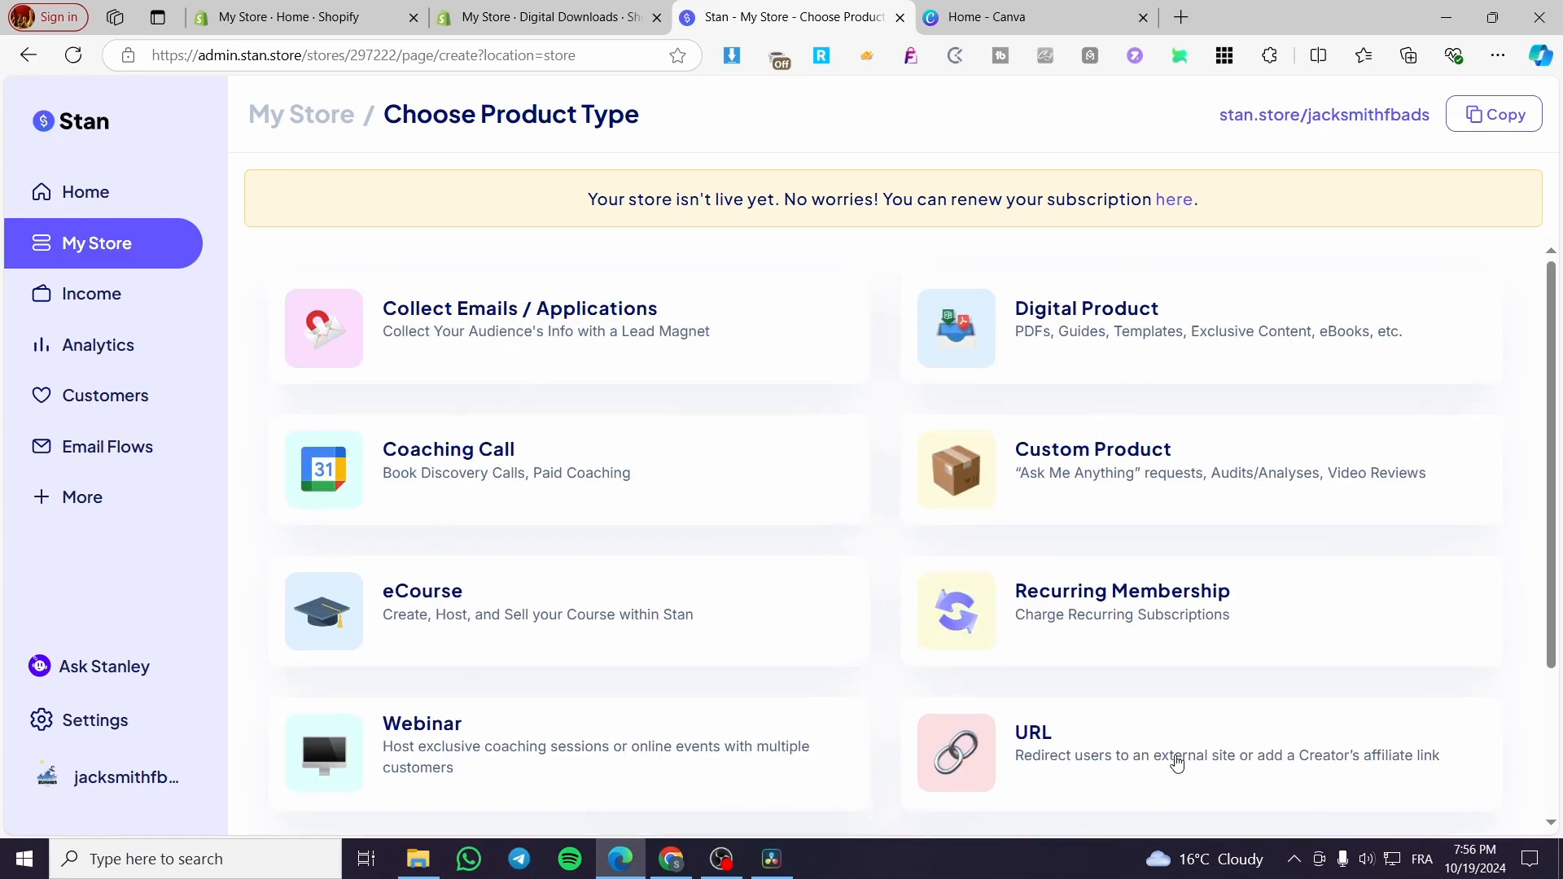
pyautogui.scroll(-3, 1177, 762)
pyautogui.scroll(3, 570, 711)
pyautogui.scroll(-3, 632, 443)
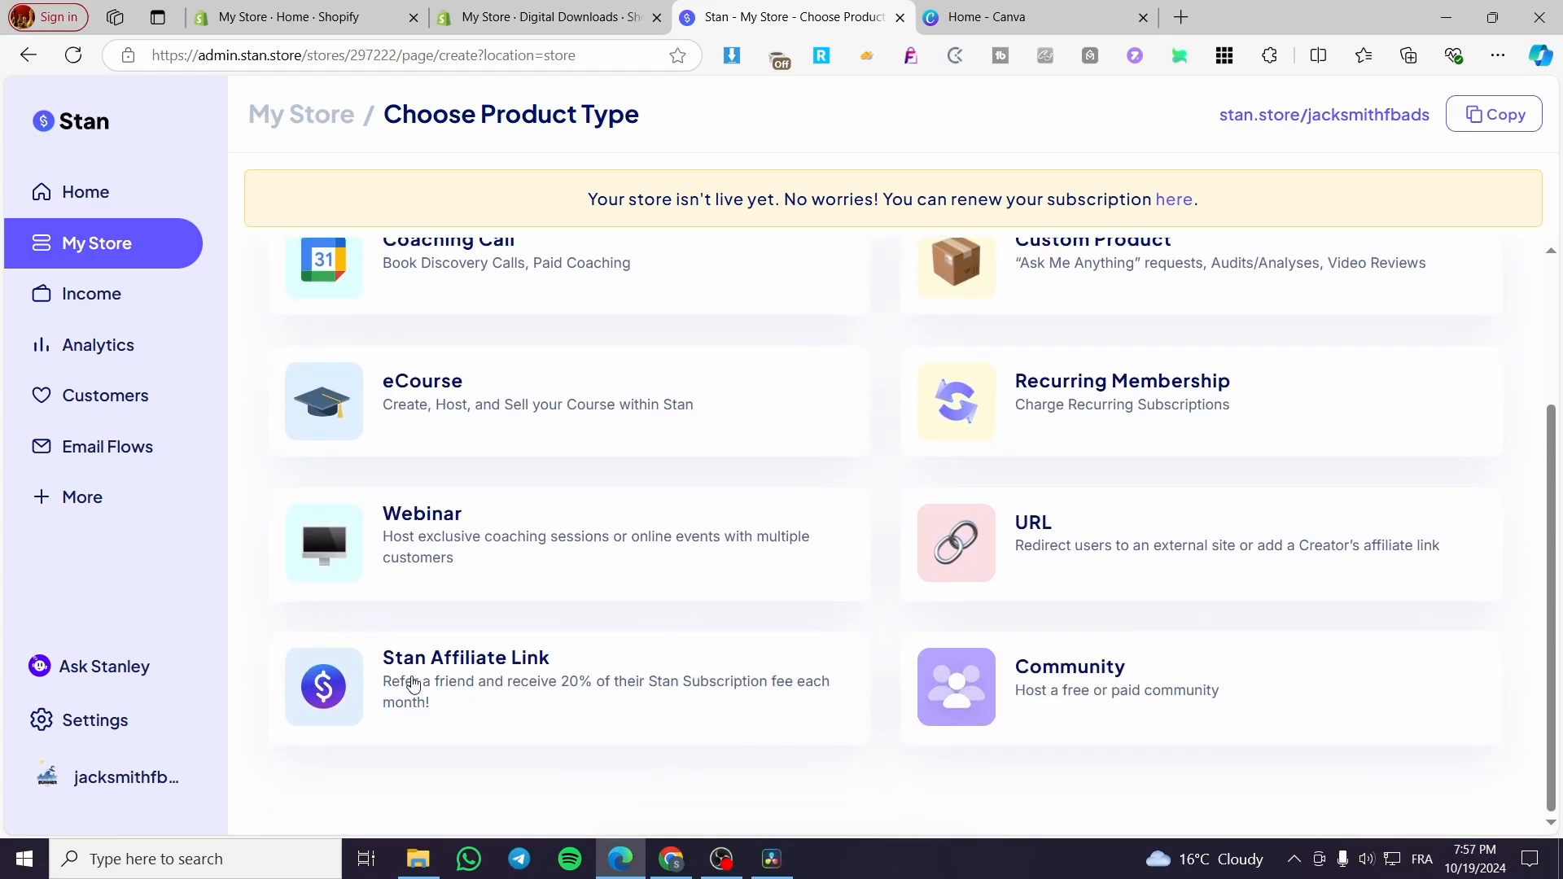
pyautogui.scroll(3, 701, 657)
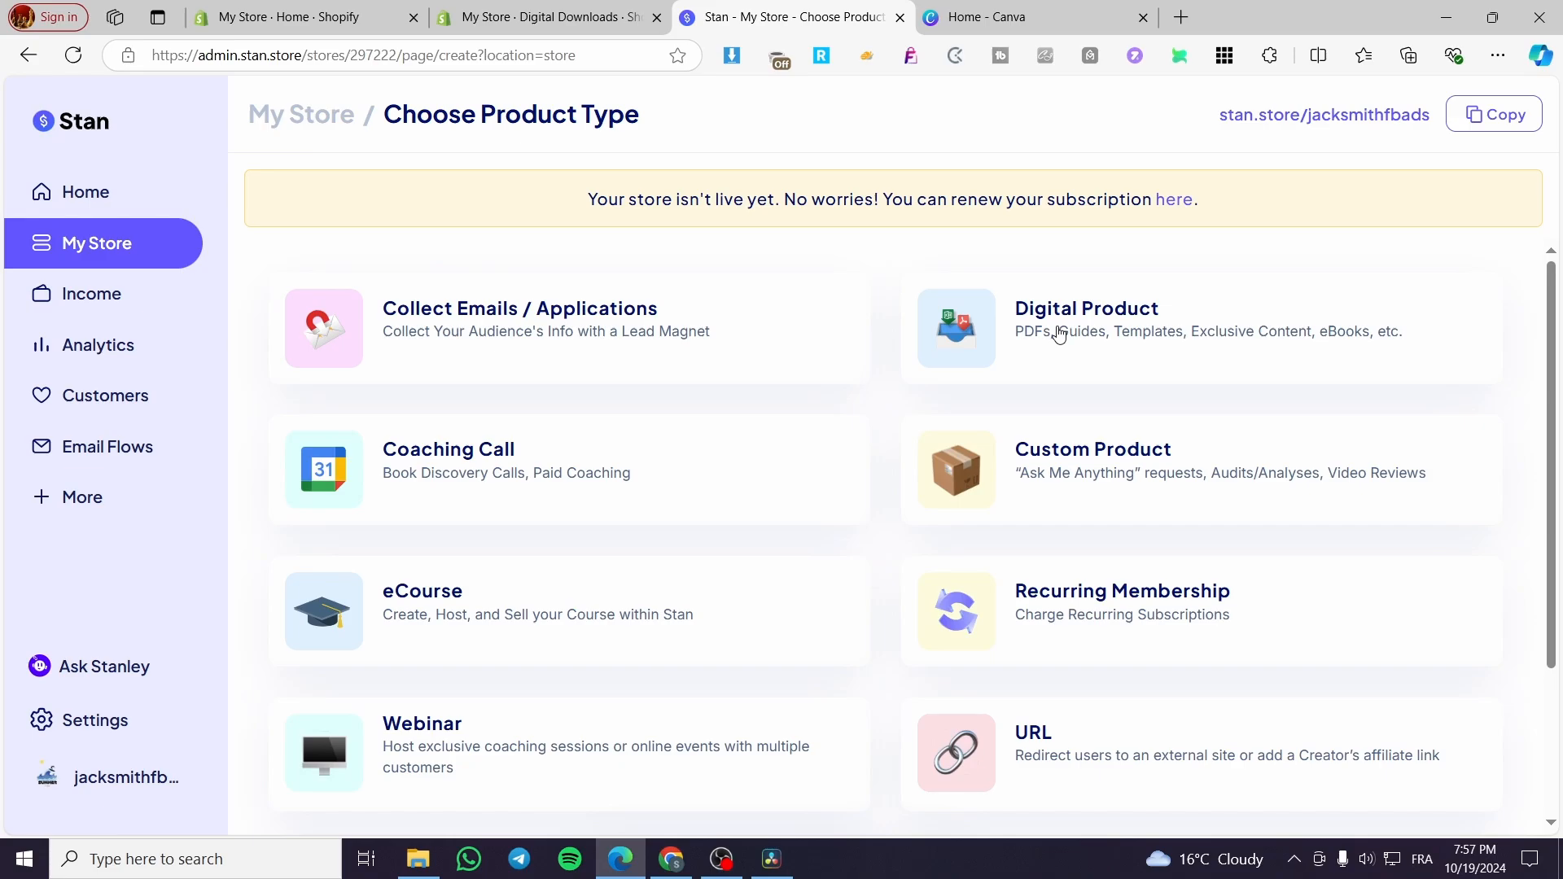
pyautogui.click(1102, 322)
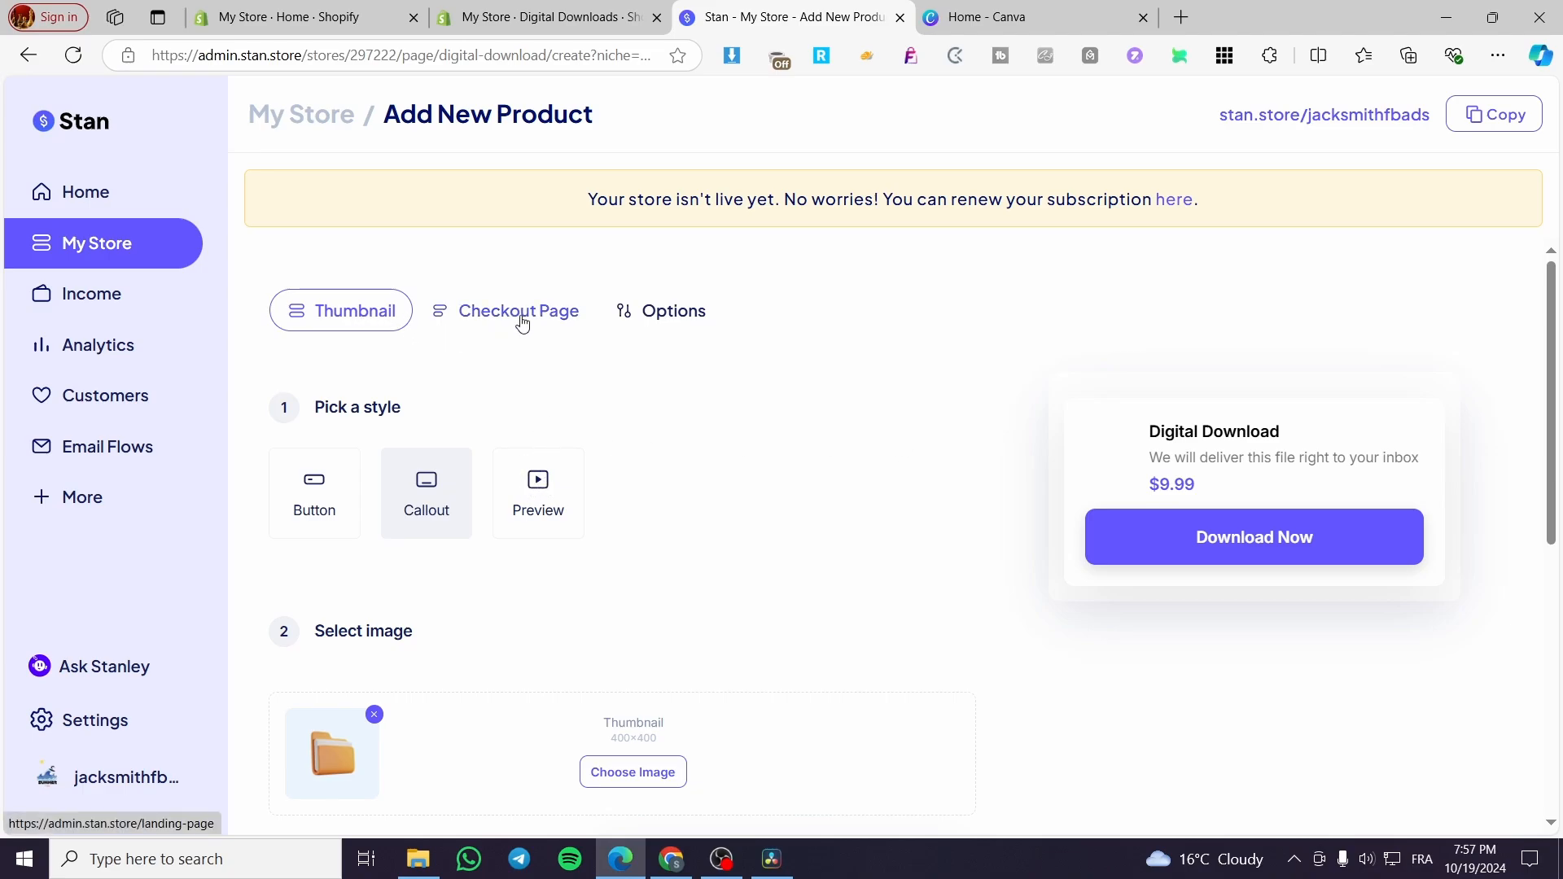
# Compare the Button, Callout and Preview thumbnail styles, and keep Callout selected.
pyautogui.click(347, 506)
pyautogui.click(419, 509)
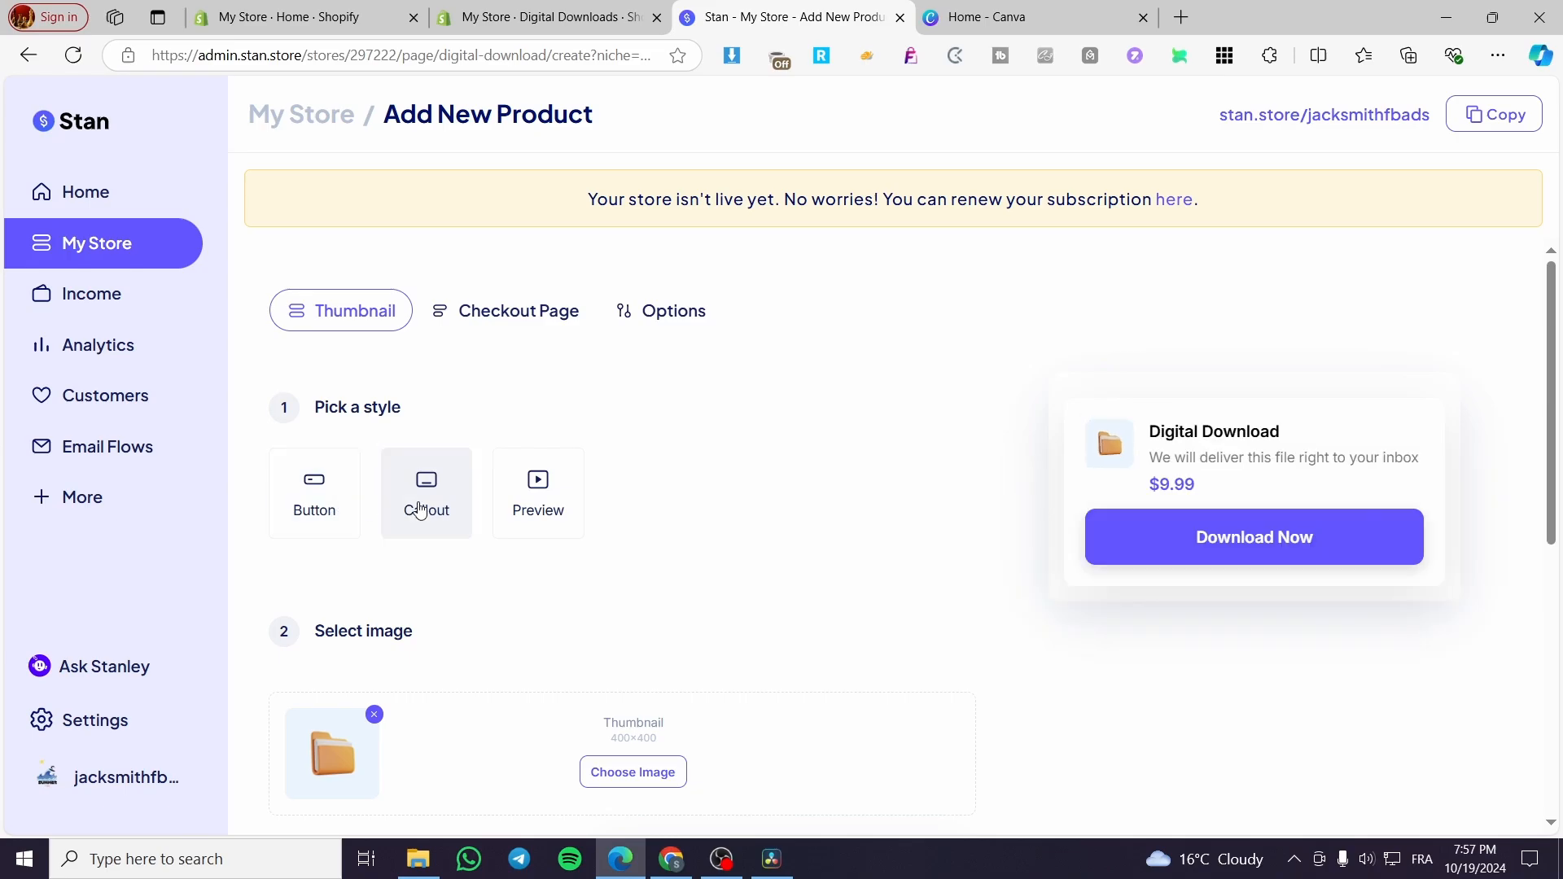
pyautogui.click(548, 499)
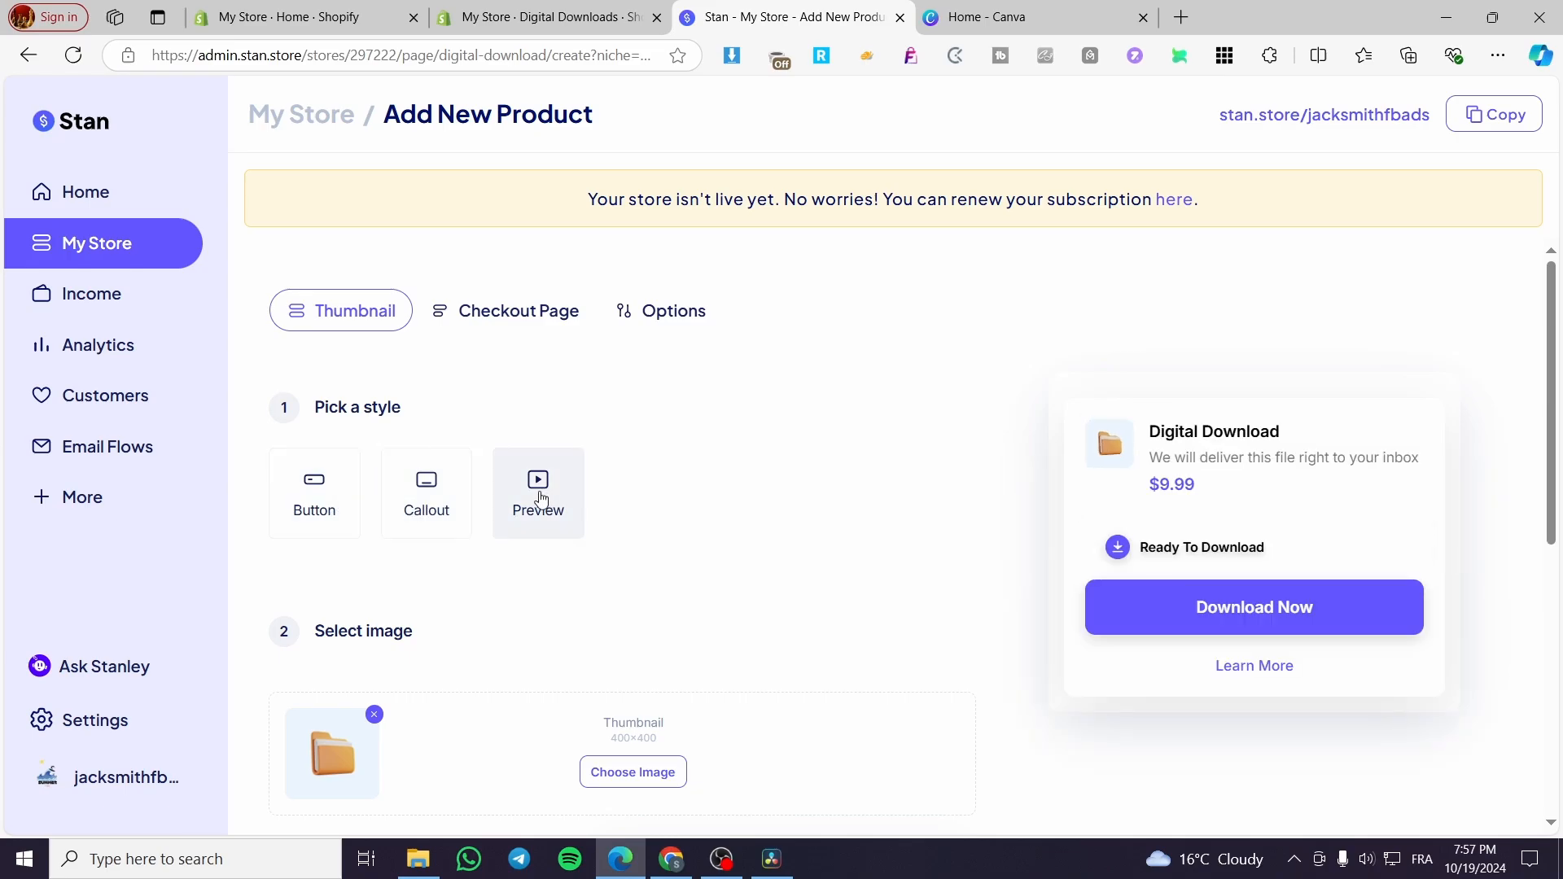
pyautogui.click(439, 500)
# Set the product thumbnail to the stock photo reading "Passion led us here" and crop it to the proposed area.
pyautogui.scroll(-2, 907, 473)
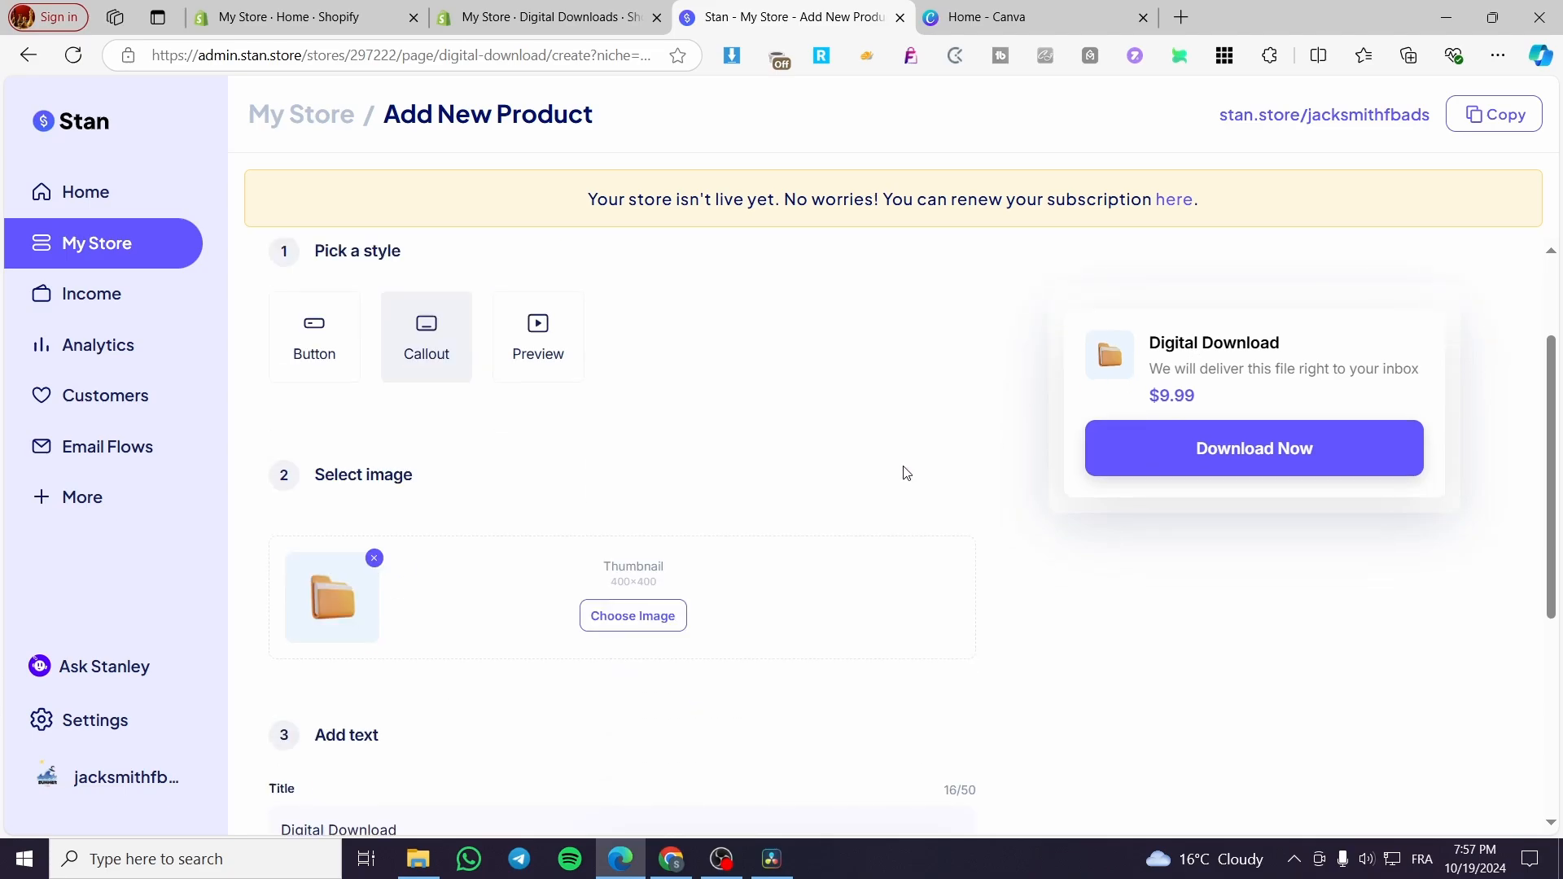
pyautogui.scroll(-2, 733, 464)
pyautogui.scroll(3, 391, 399)
pyautogui.scroll(-1, 432, 415)
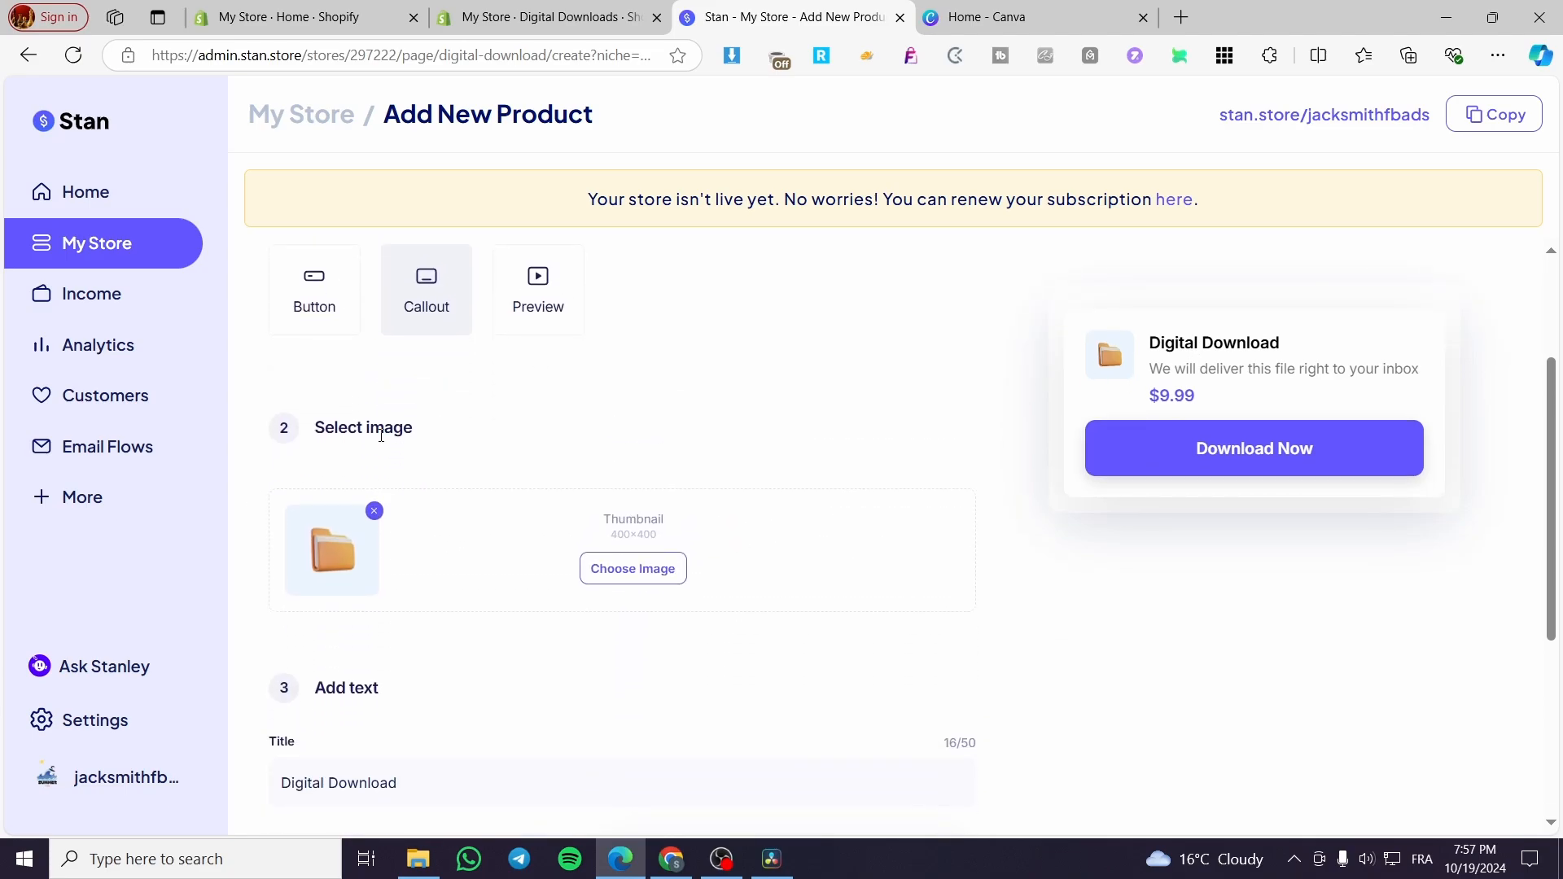
pyautogui.click(658, 574)
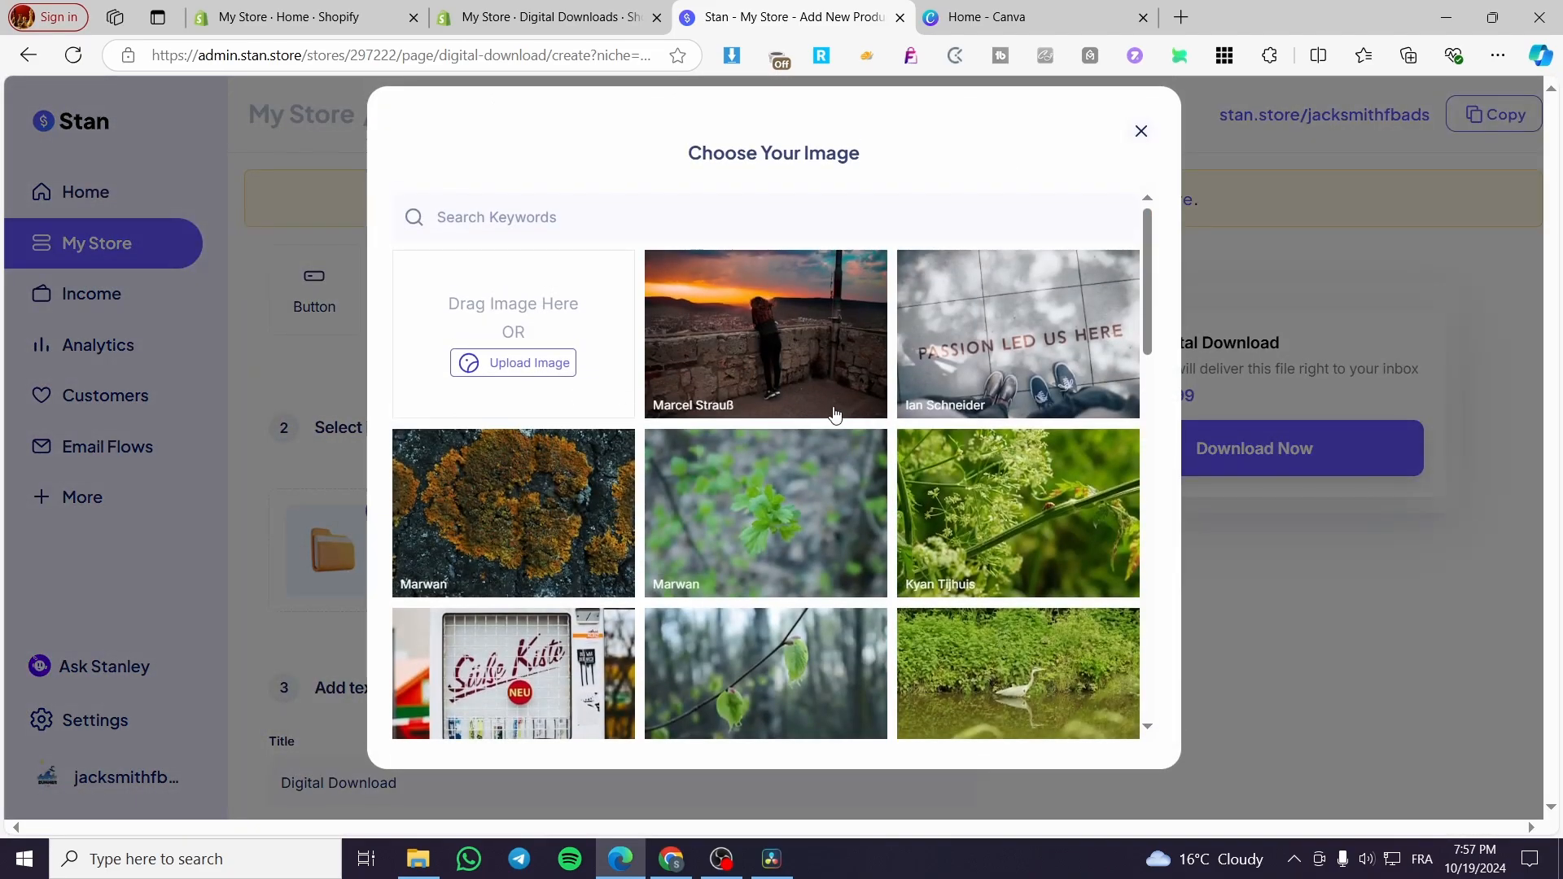
pyautogui.click(1055, 348)
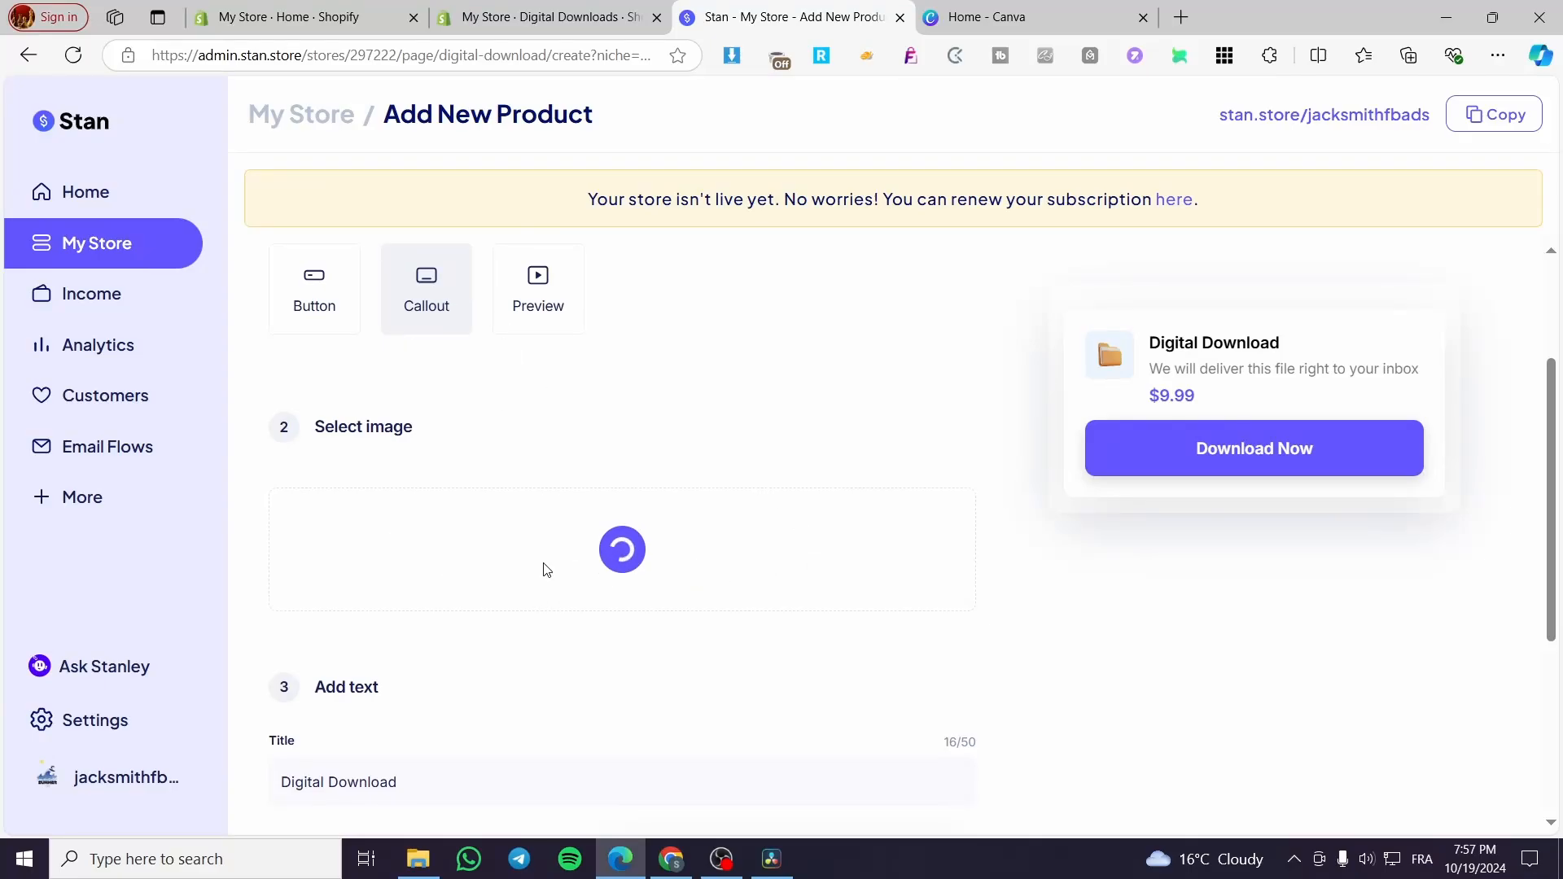
pyautogui.scroll(-3, 488, 541)
pyautogui.click(902, 655)
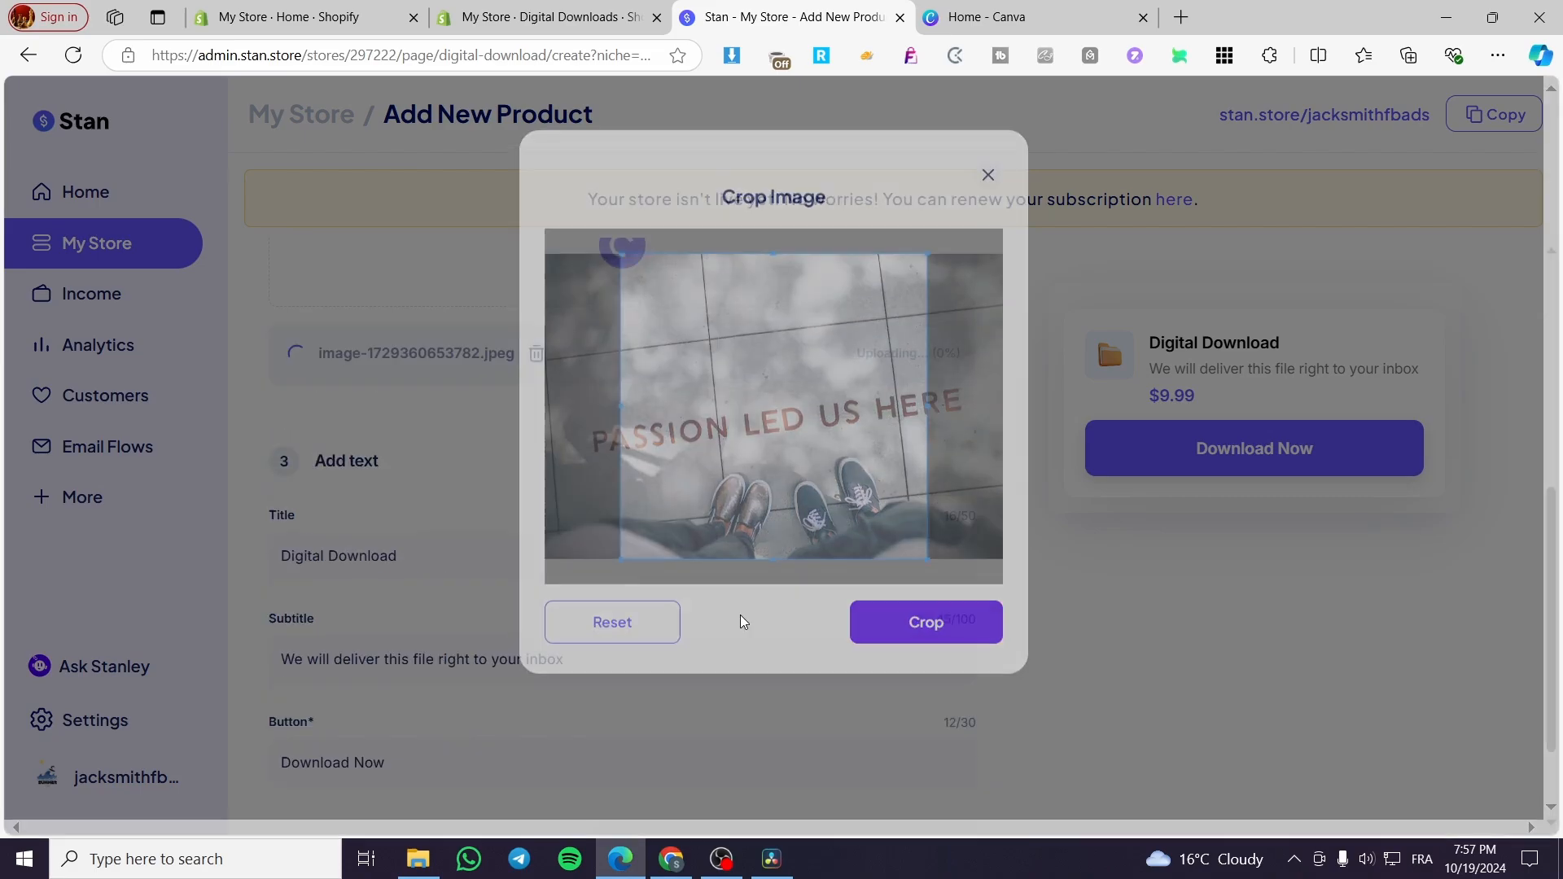
# Replace the thumbnail's title with "Ebook test".
pyautogui.scroll(1, 560, 372)
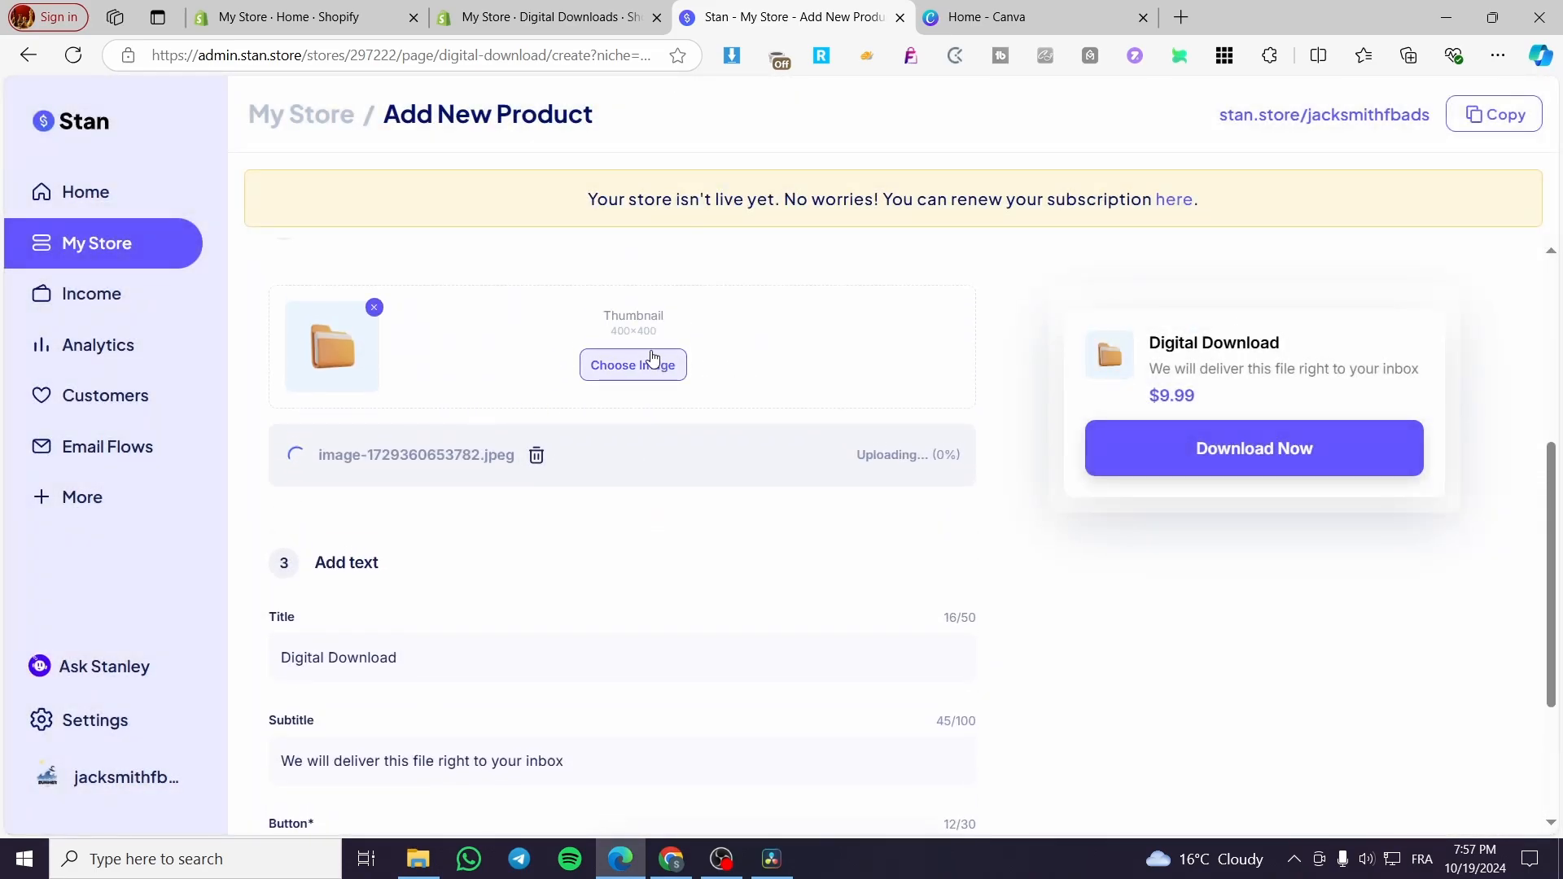
pyautogui.scroll(-2, 345, 477)
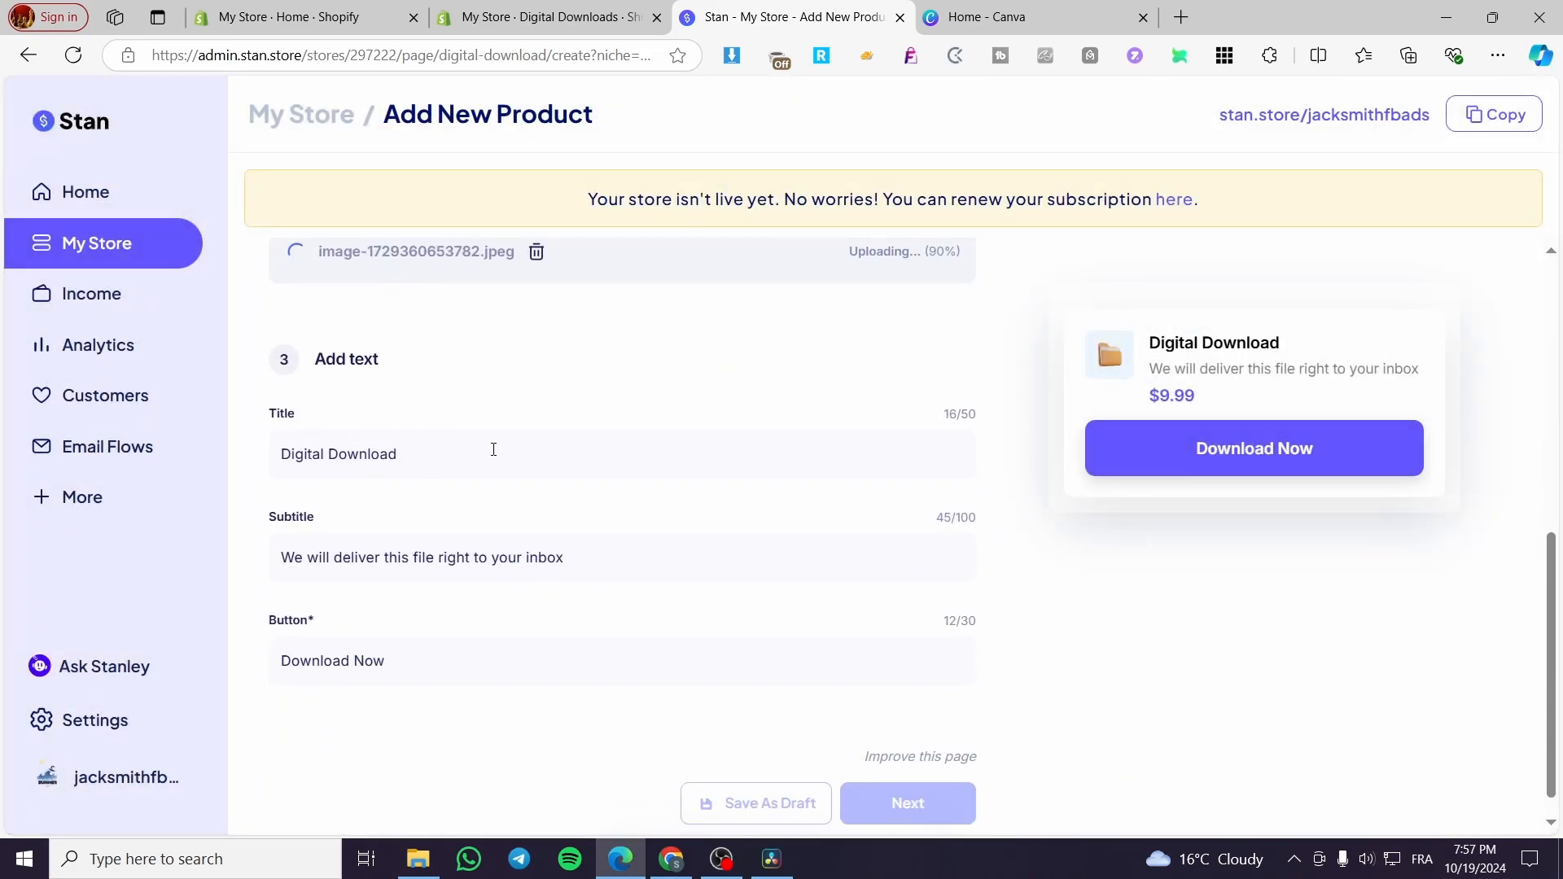
pyautogui.moveTo(456, 454); pyautogui.dragTo(255, 457)
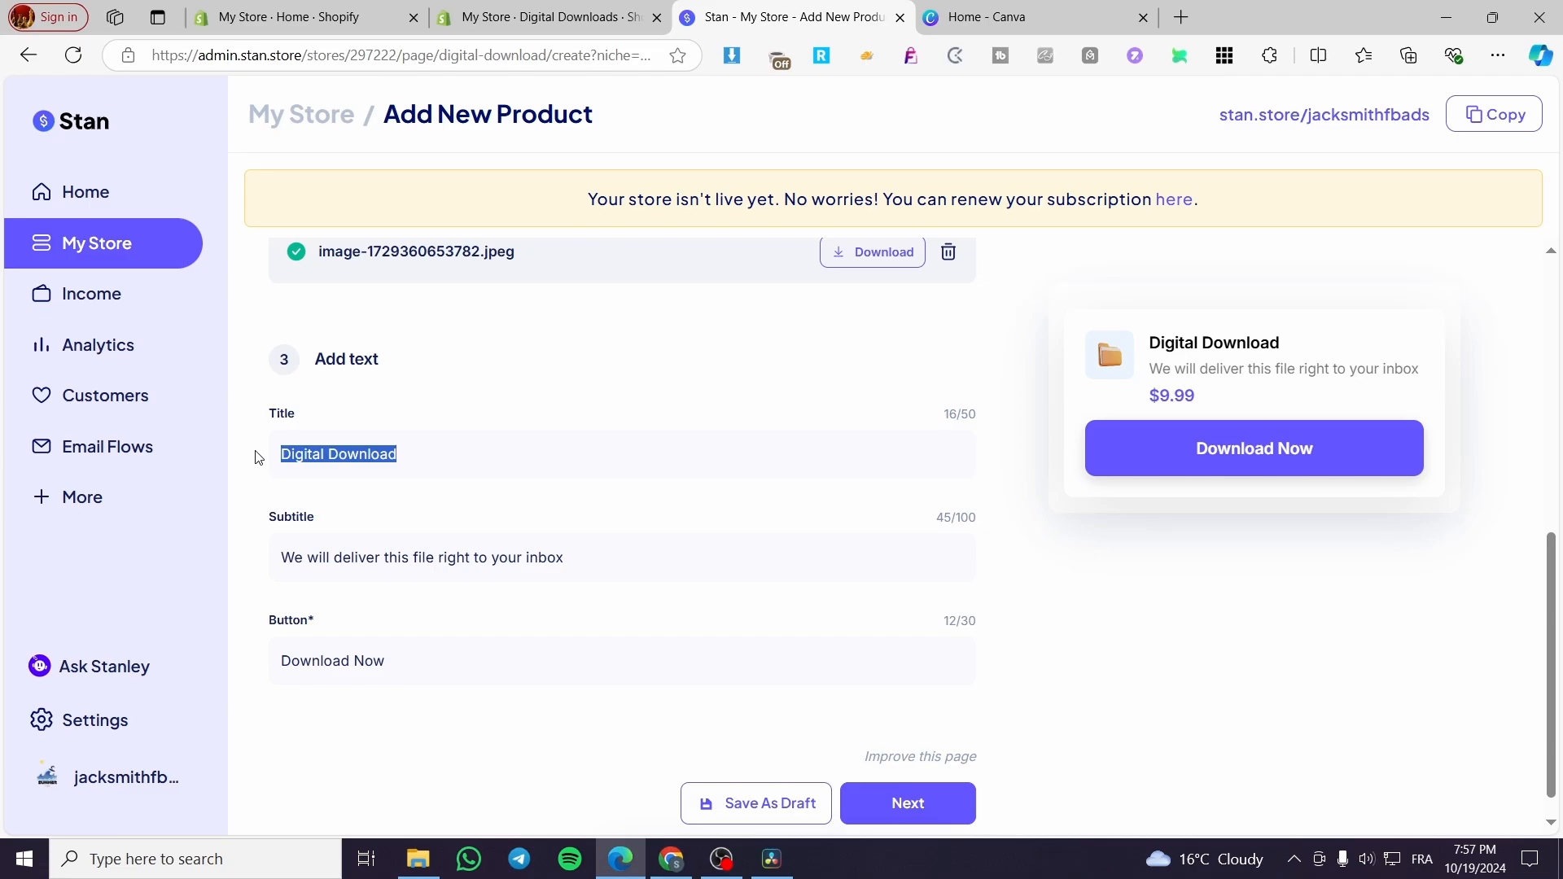
pyautogui.write('Ebook te')
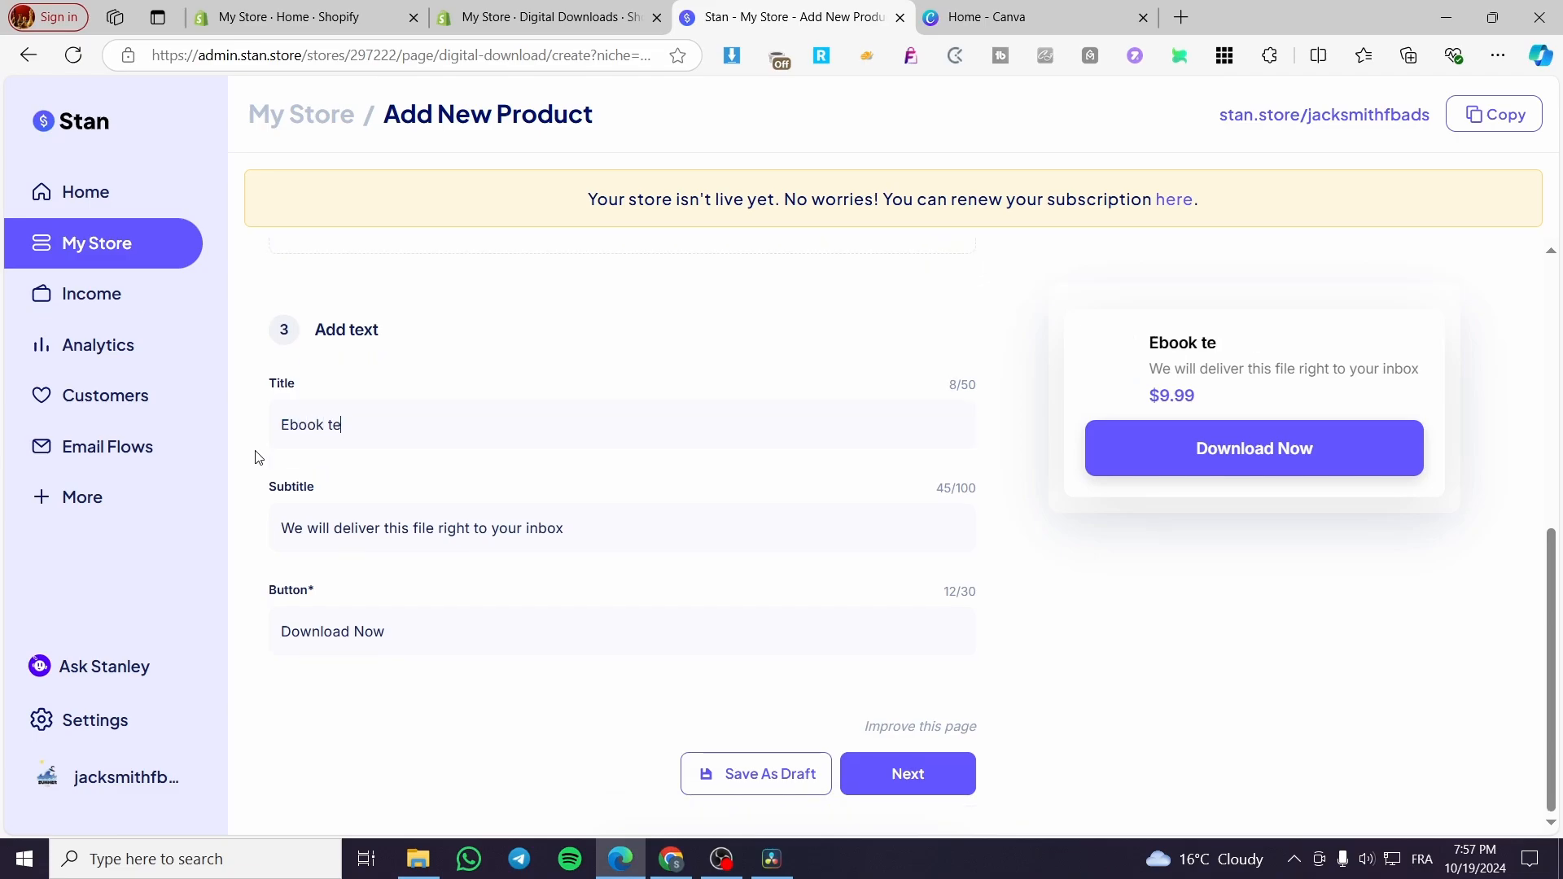
pyautogui.write('st')
# Replace the thumbnail's subtitle with "Ebook about the secret of e-Commerce", using the suggested spelling for the last word.
pyautogui.moveTo(652, 525); pyautogui.dragTo(159, 538)
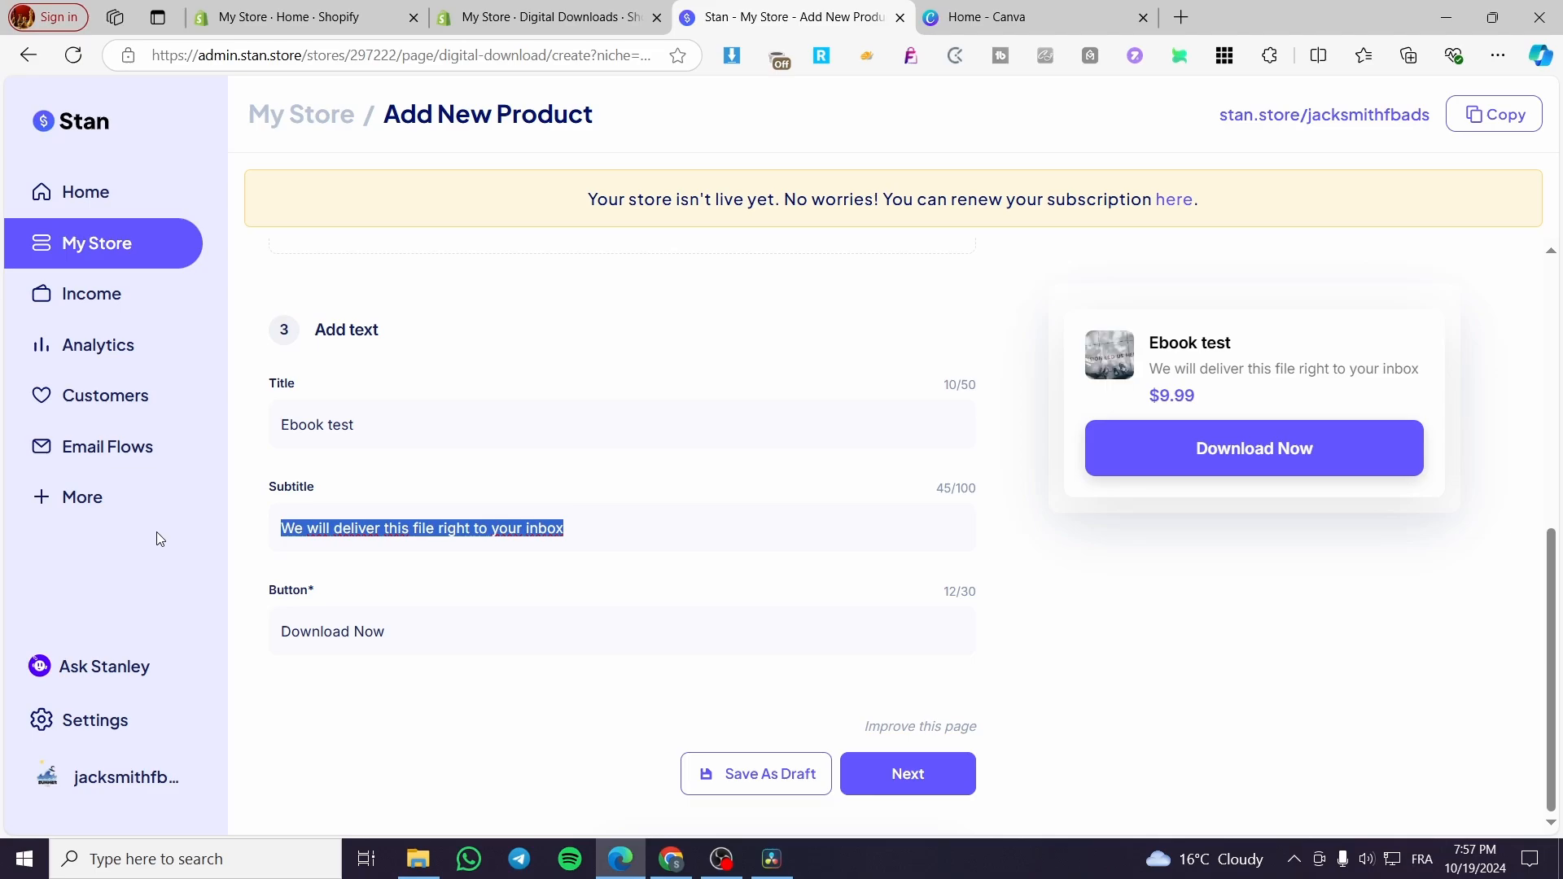
pyautogui.write('E')
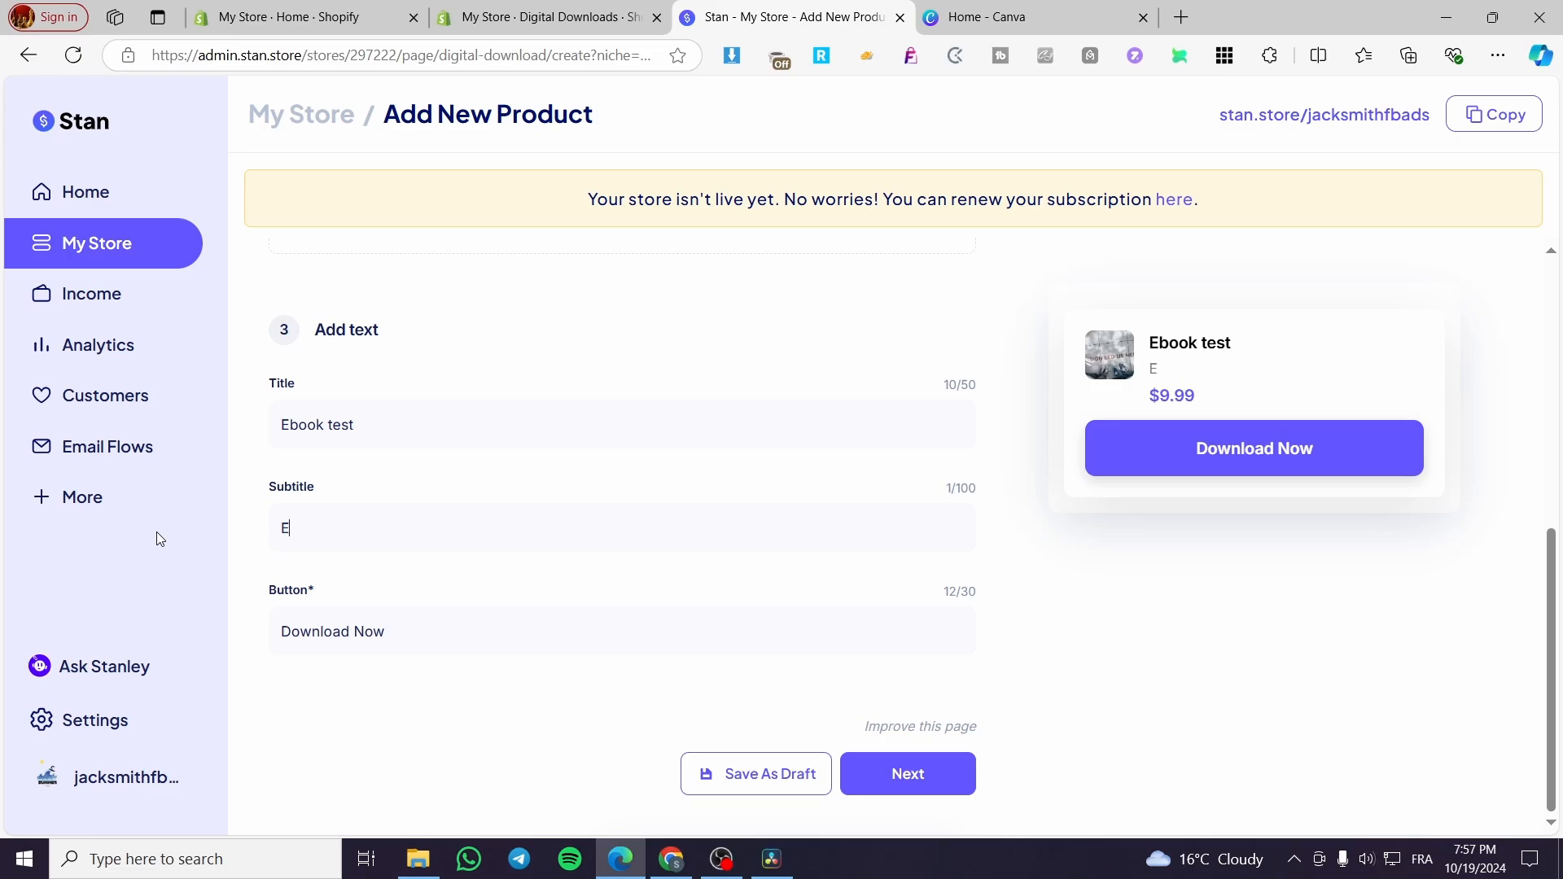
pyautogui.write('book about the ')
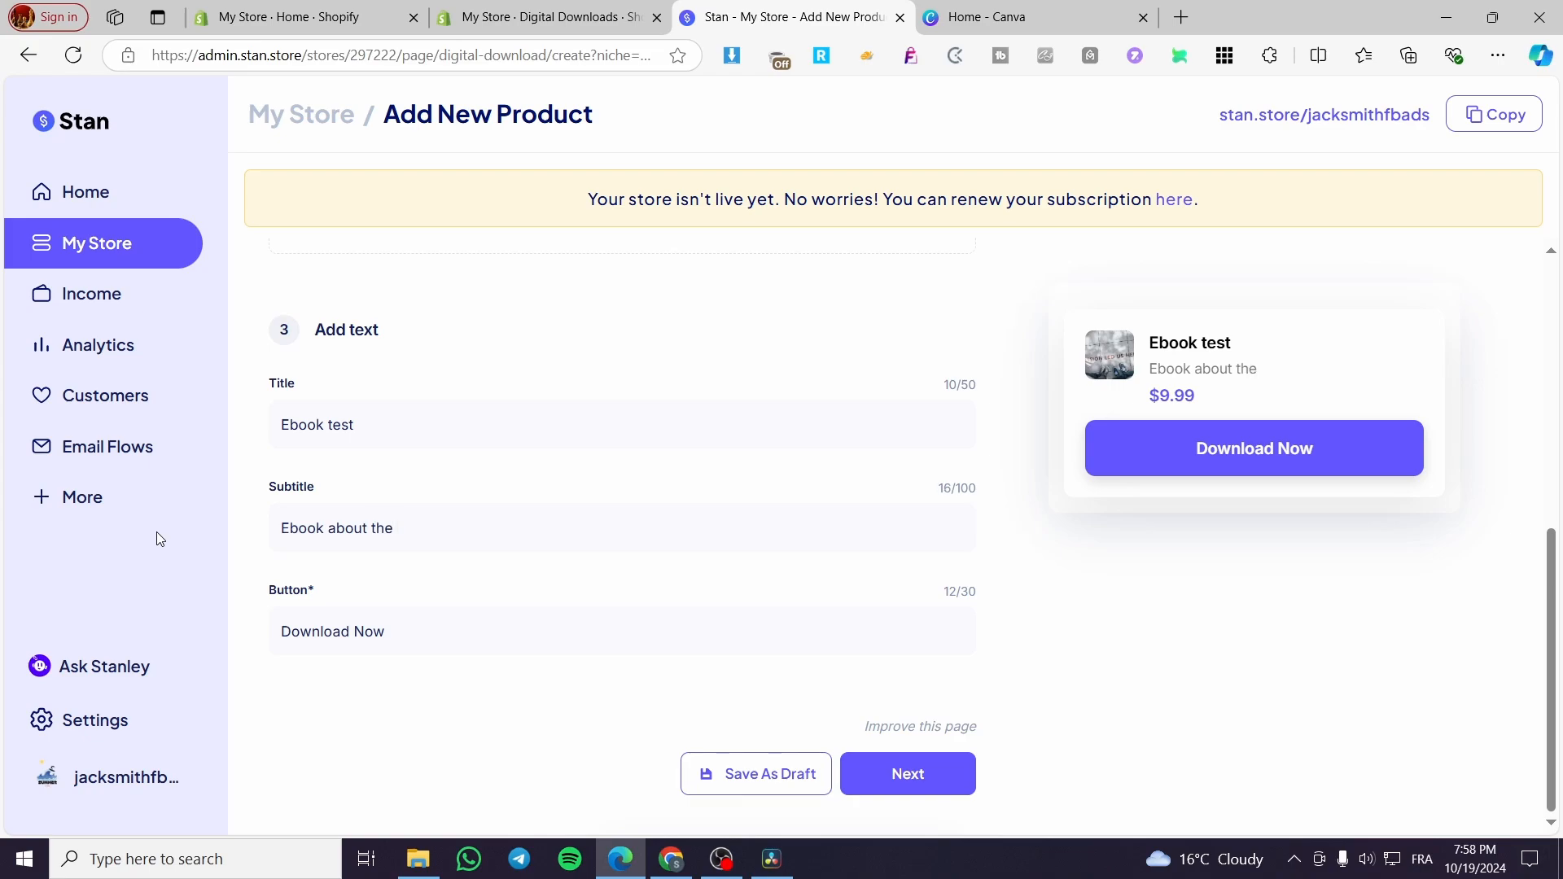
pyautogui.write('secret of ecom')
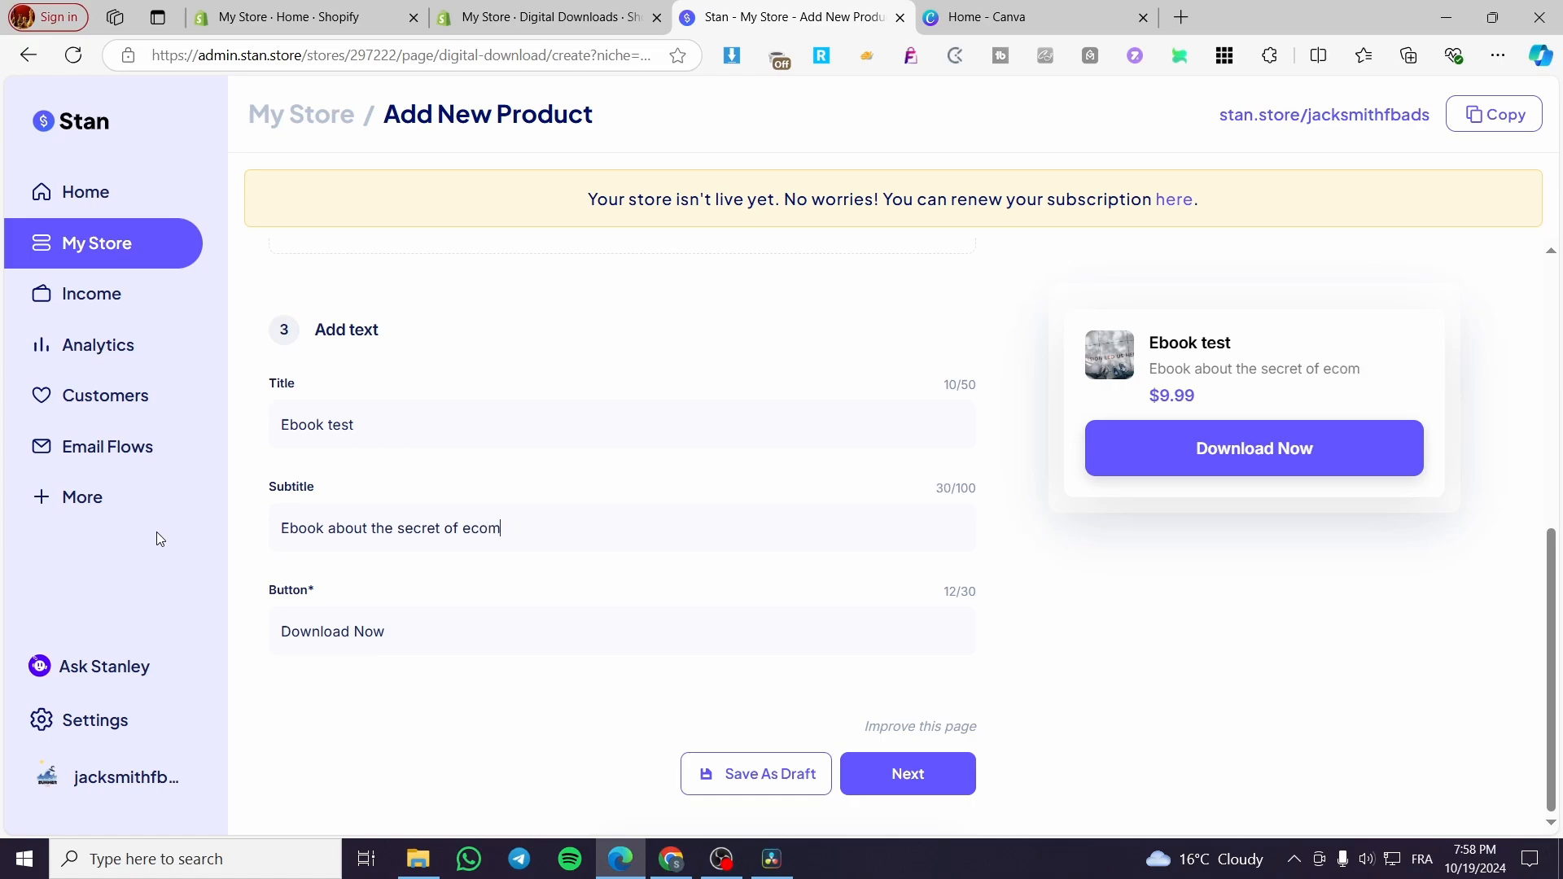
pyautogui.write('eret')
pyautogui.hotkey('ctrl', 'shift', 'Left')
pyautogui.rightClick(502, 533)
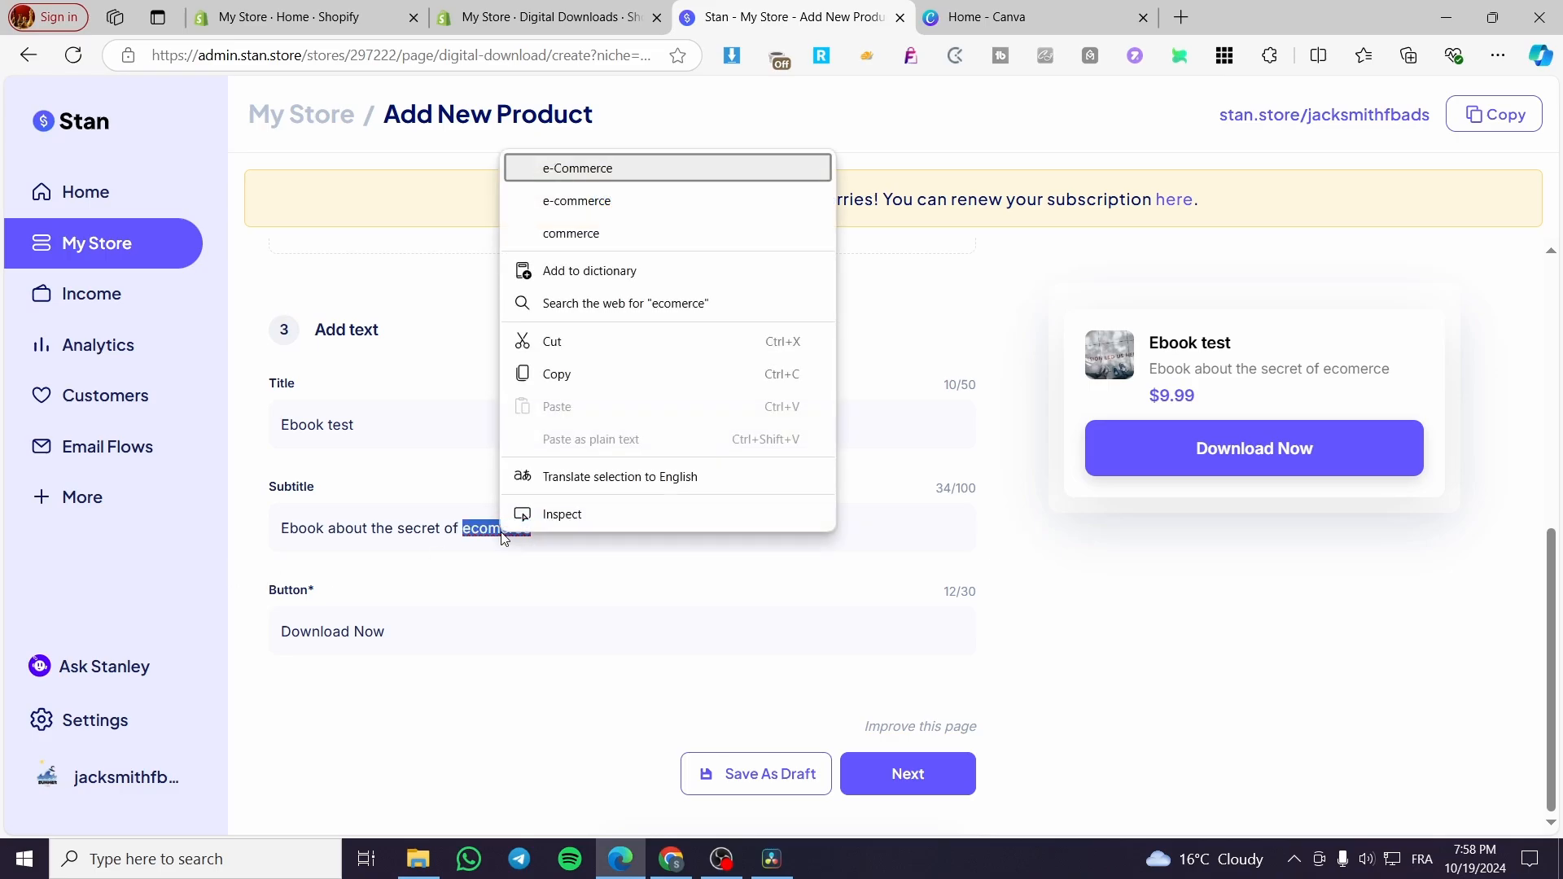
pyautogui.click(638, 168)
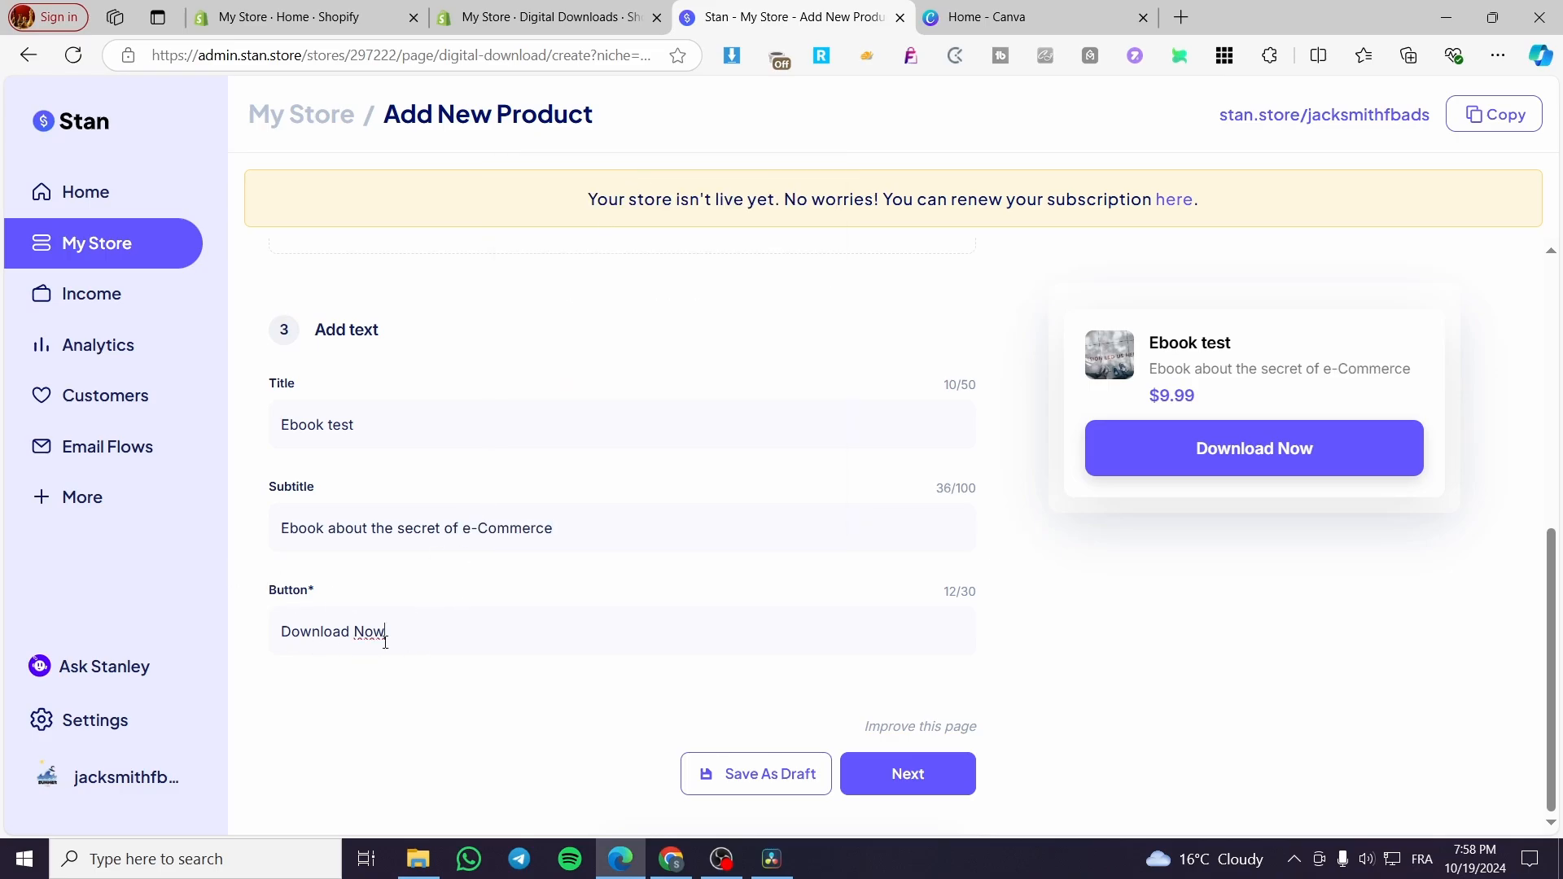
# Replace the thumbnail's button text with "Get it Now" and continue to the checkout page settings.
pyautogui.moveTo(386, 642); pyautogui.dragTo(261, 648)
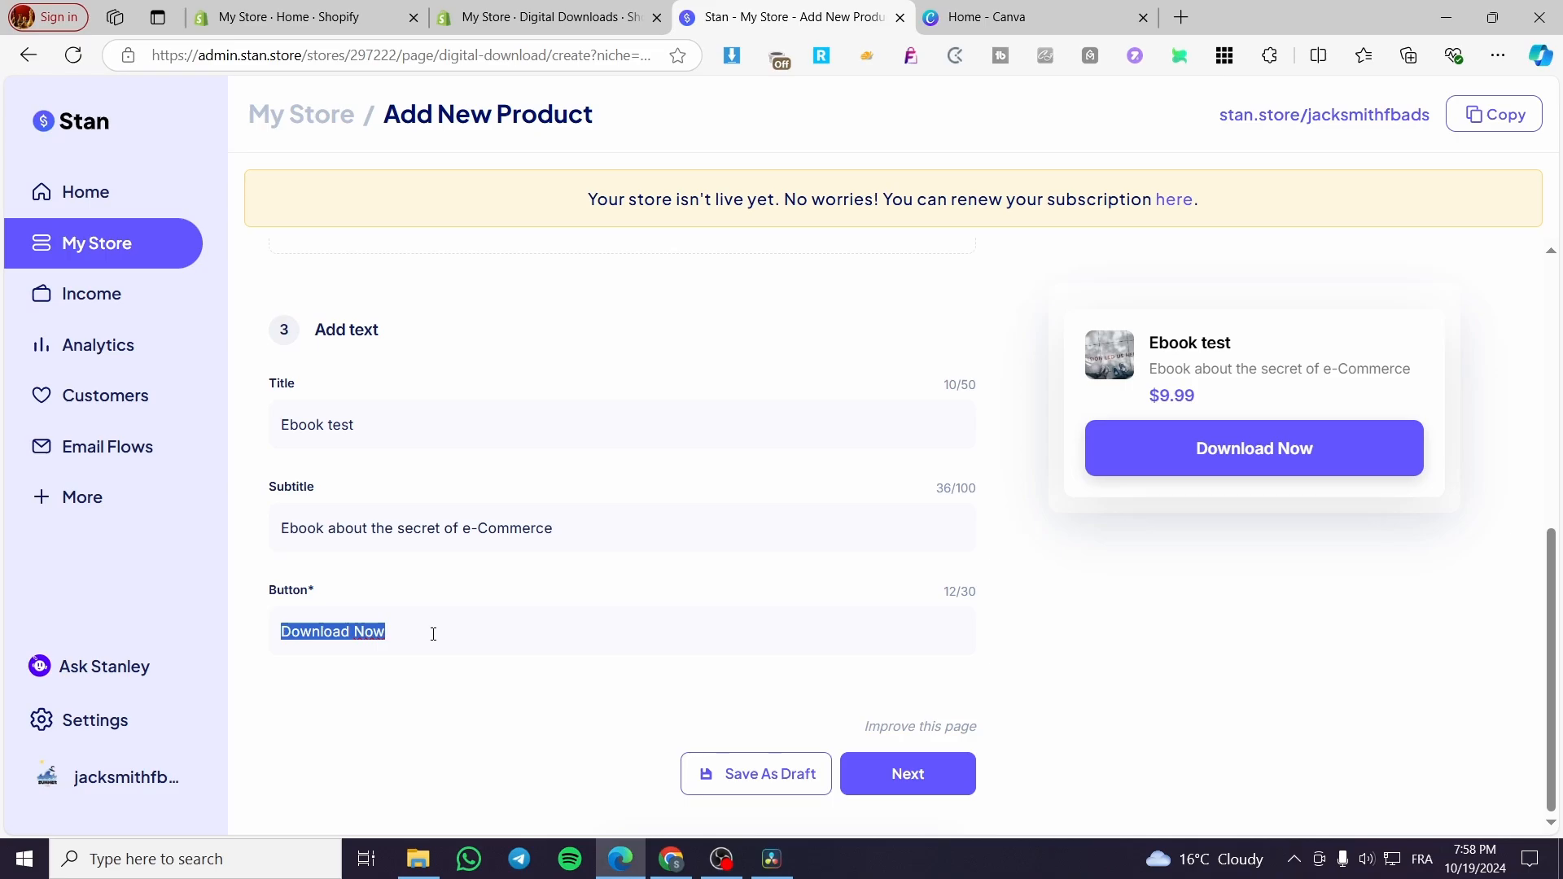
pyautogui.write('Get it N')
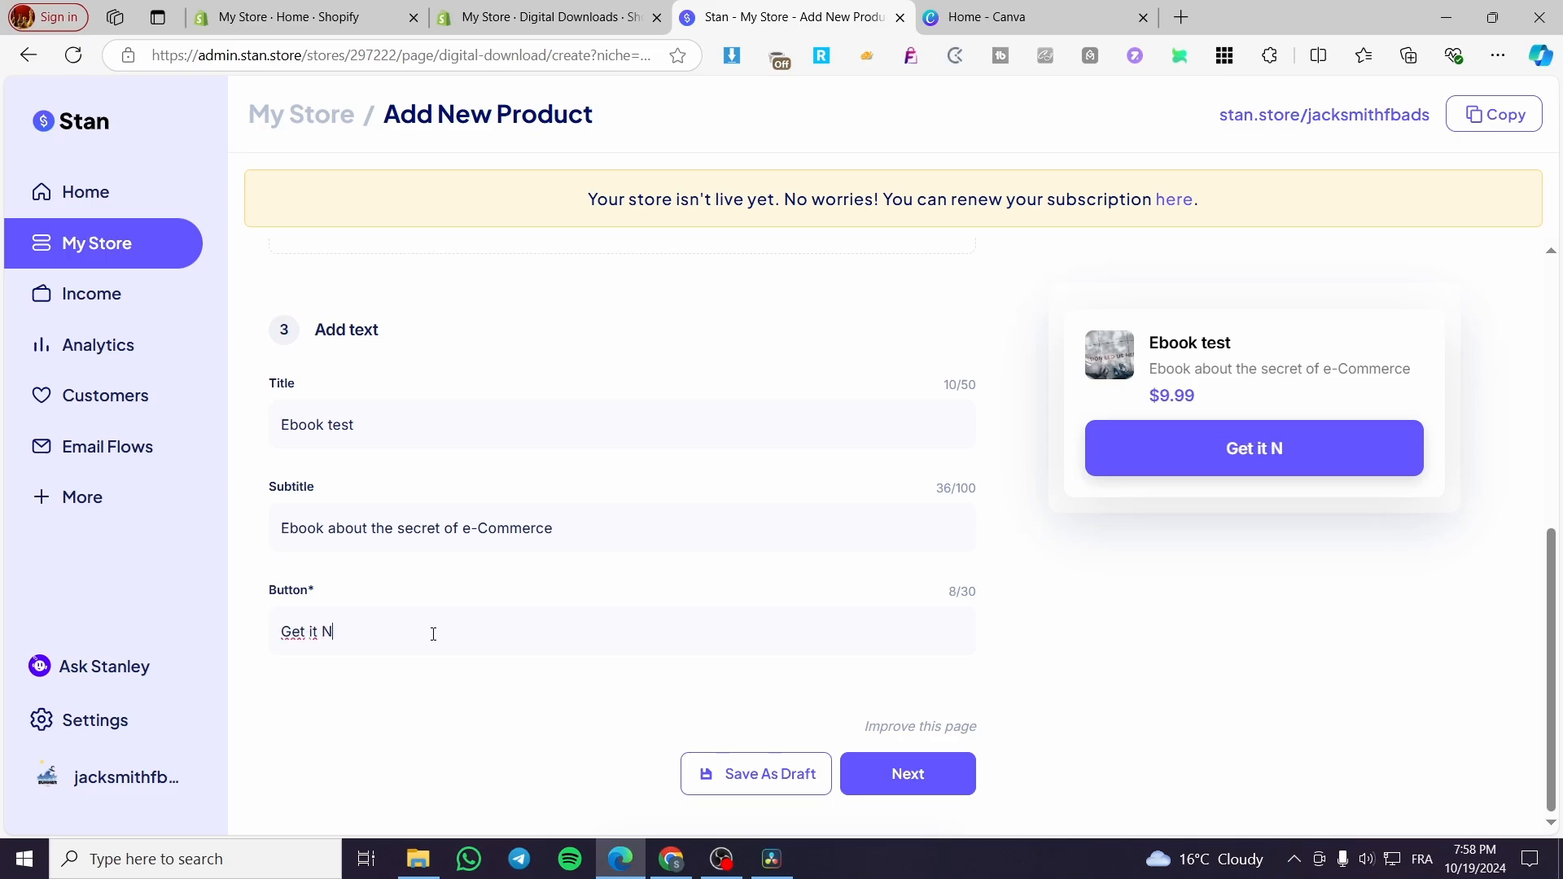
pyautogui.write('ow')
pyautogui.scroll(1, 540, 510)
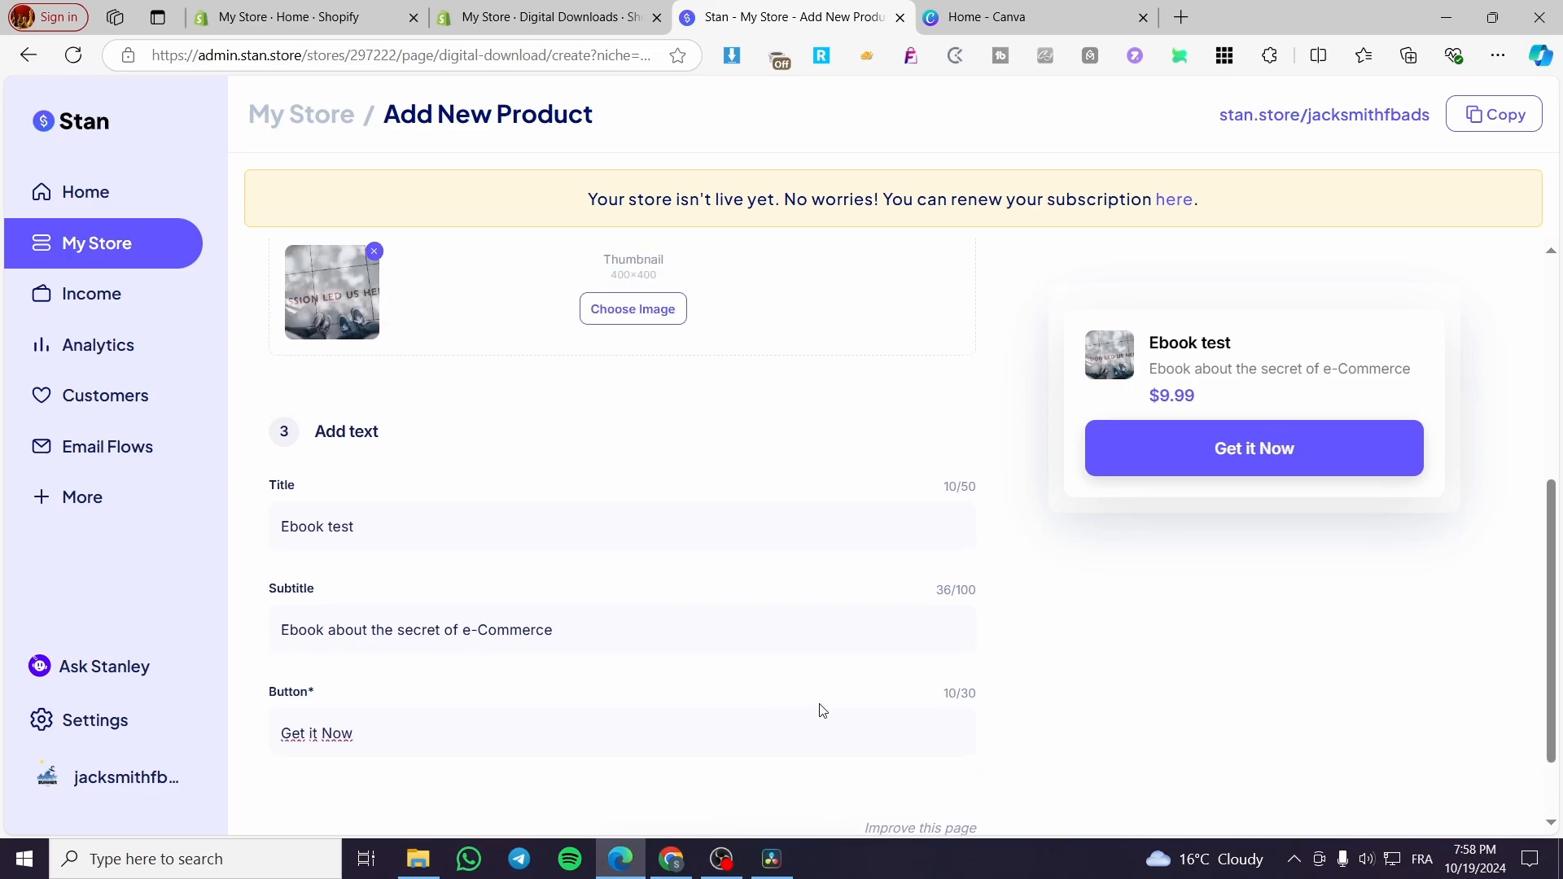
pyautogui.scroll(-2, 916, 748)
pyautogui.click(928, 780)
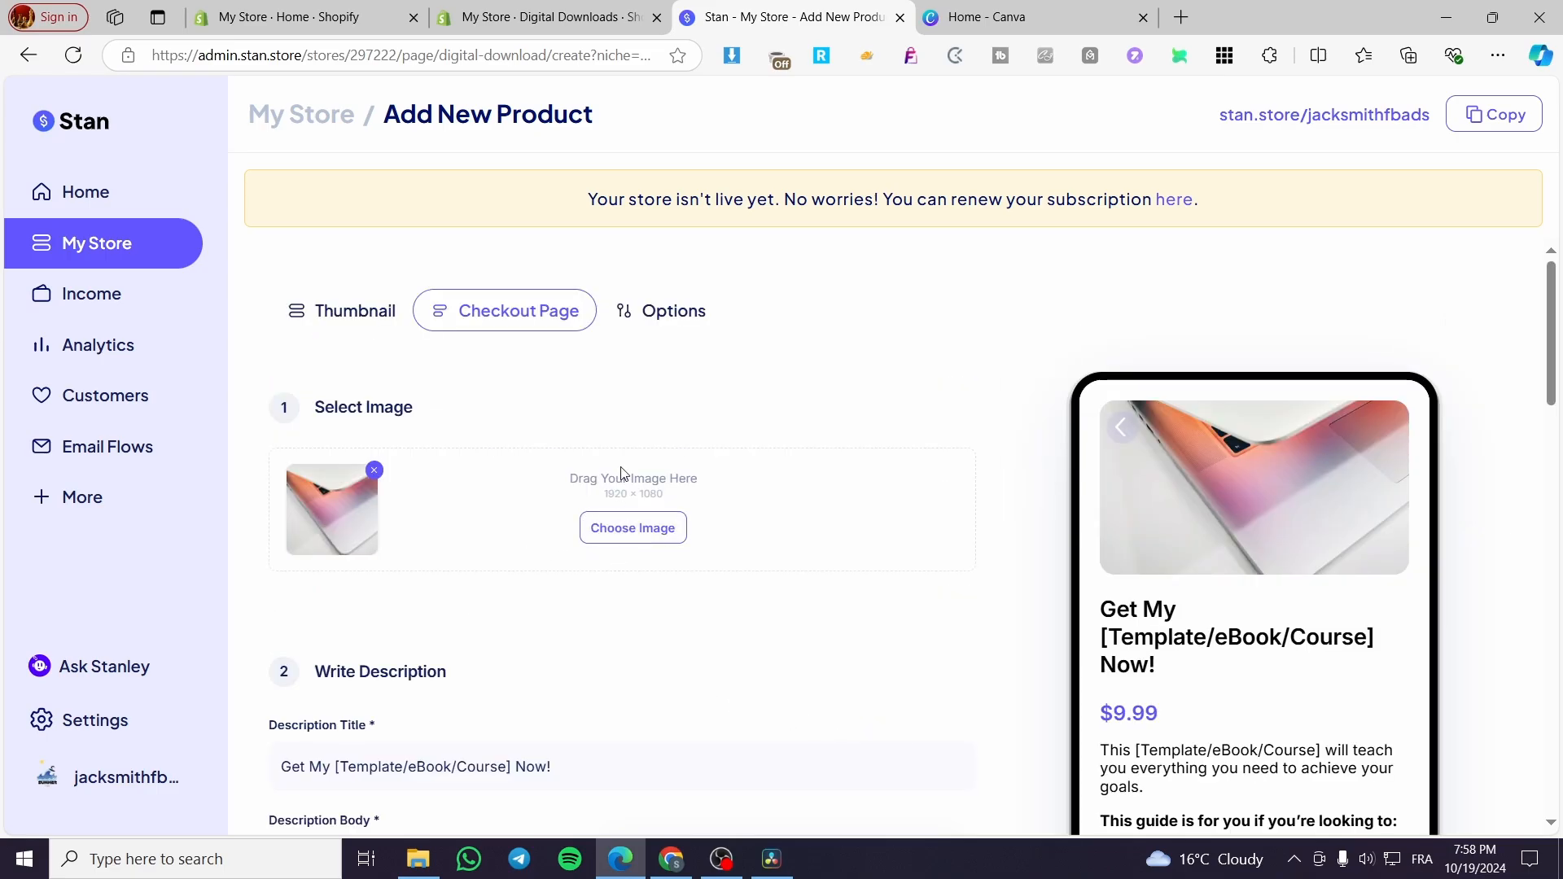
# Set the checkout page image to the stock photo reading "Passion led us here", accepting the proposed crop.
pyautogui.click(400, 309)
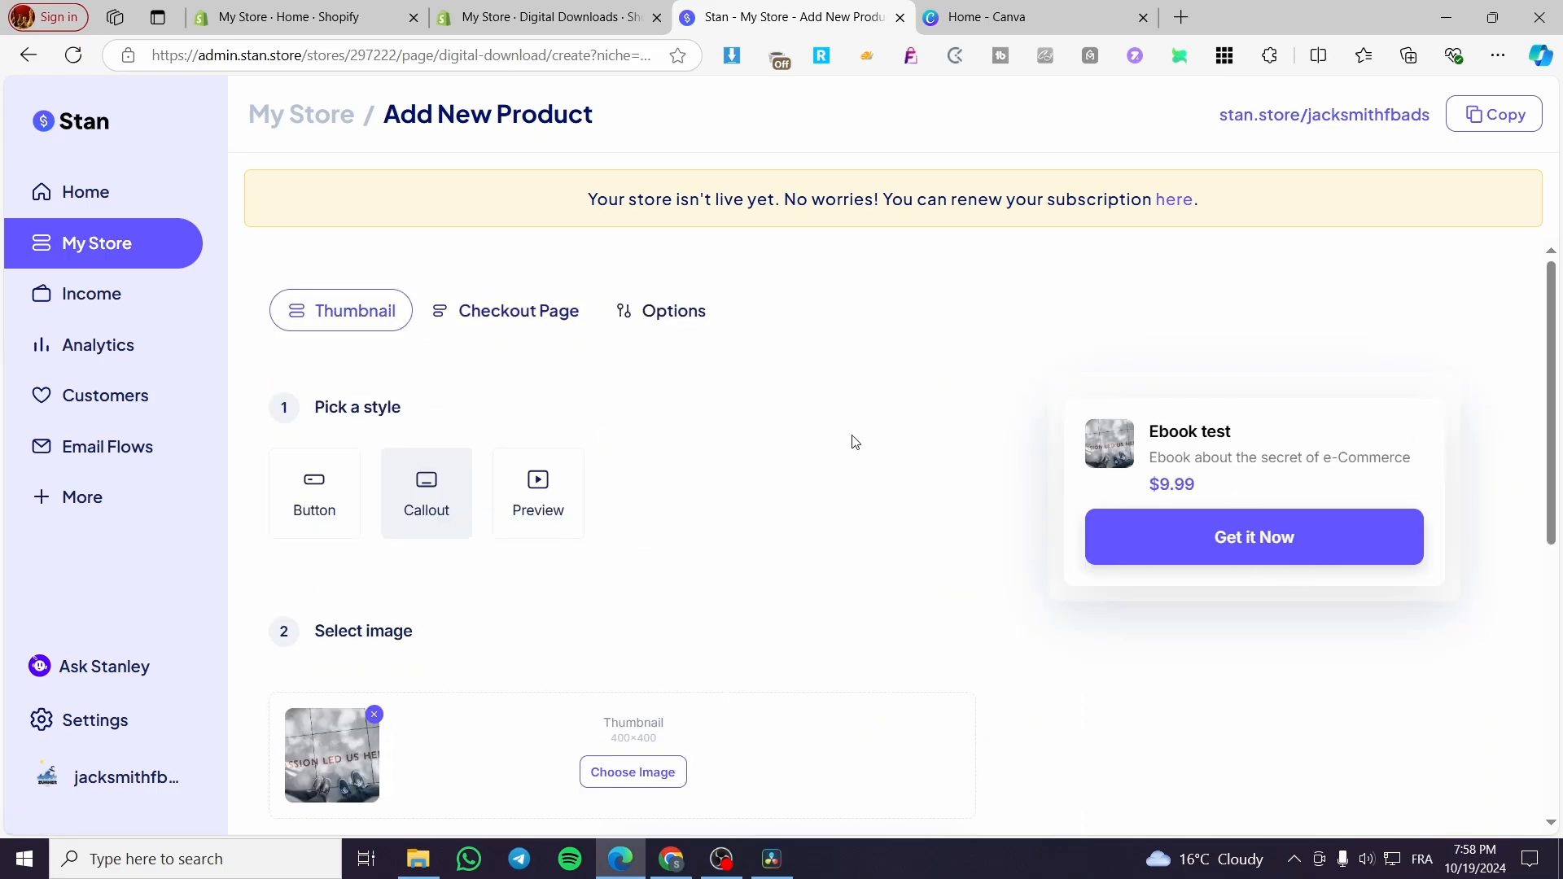
pyautogui.click(512, 325)
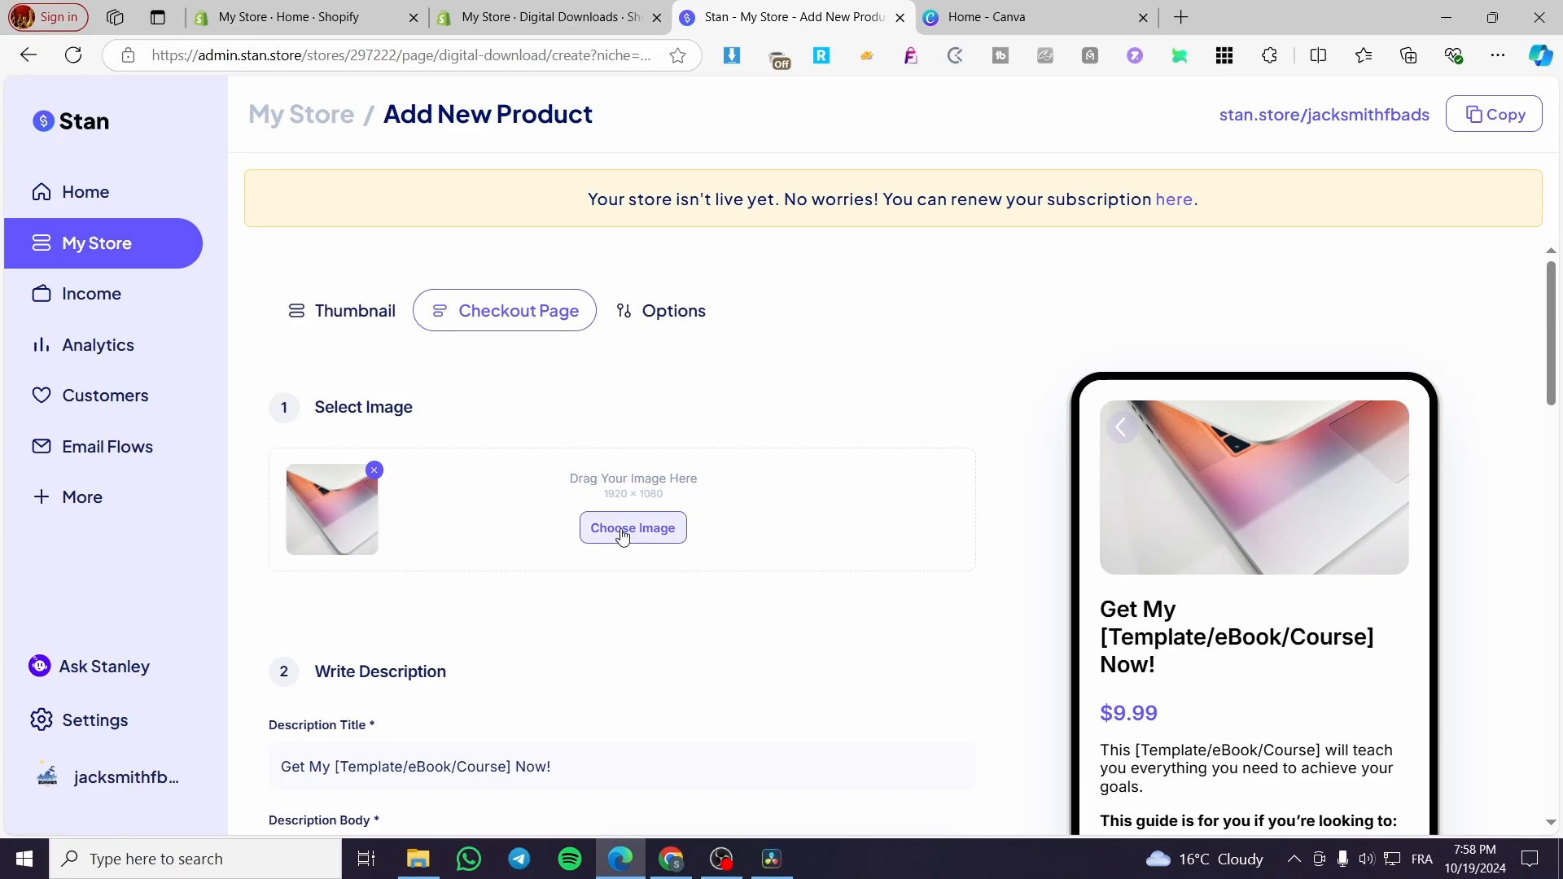
pyautogui.click(625, 531)
pyautogui.click(1022, 378)
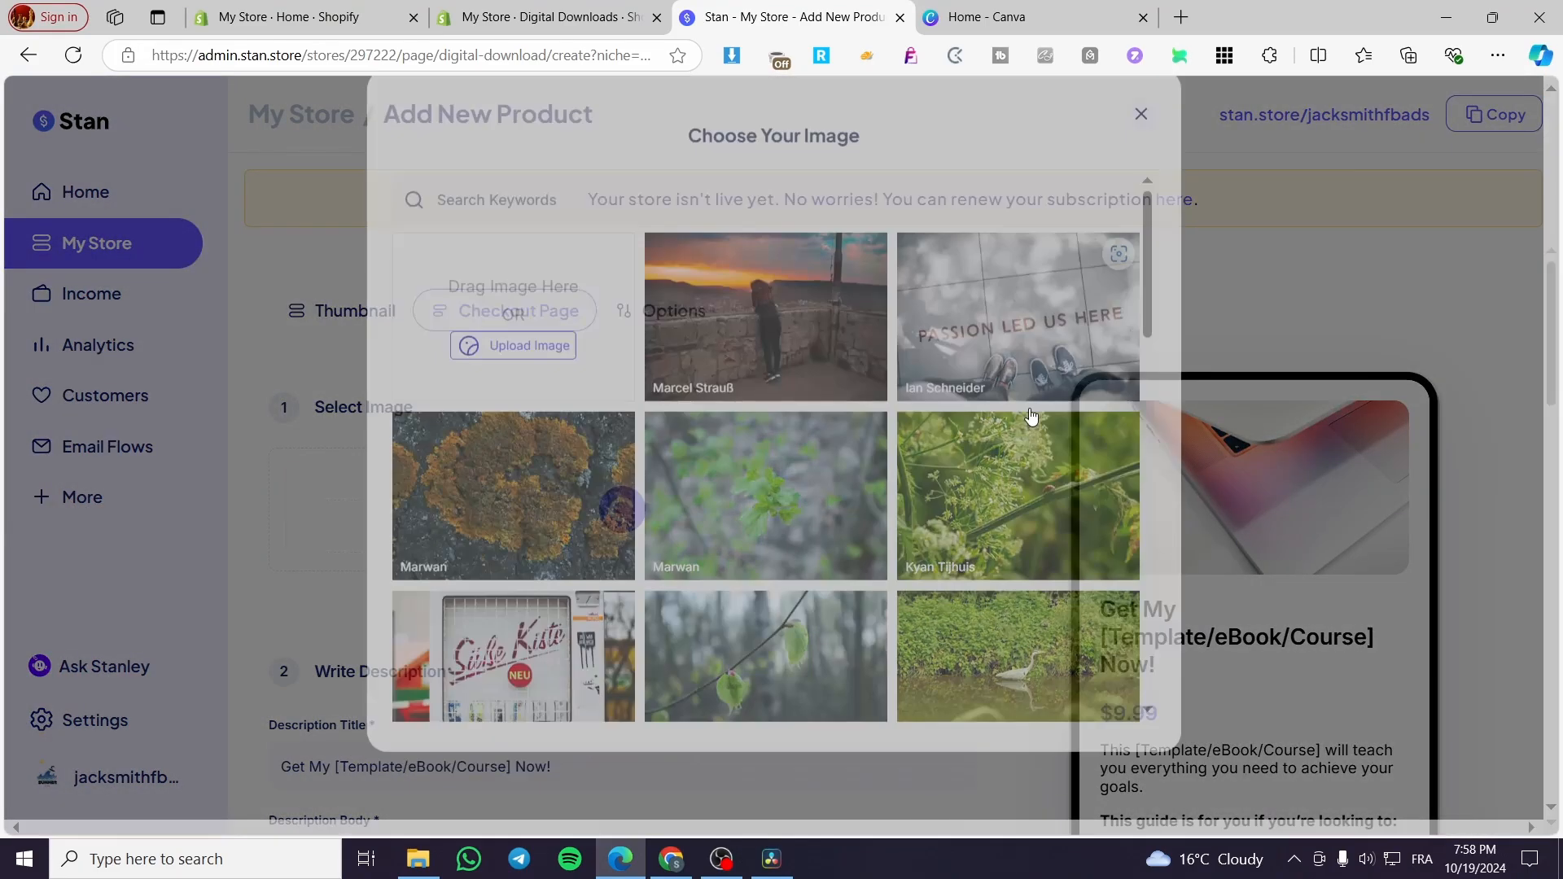
pyautogui.click(926, 631)
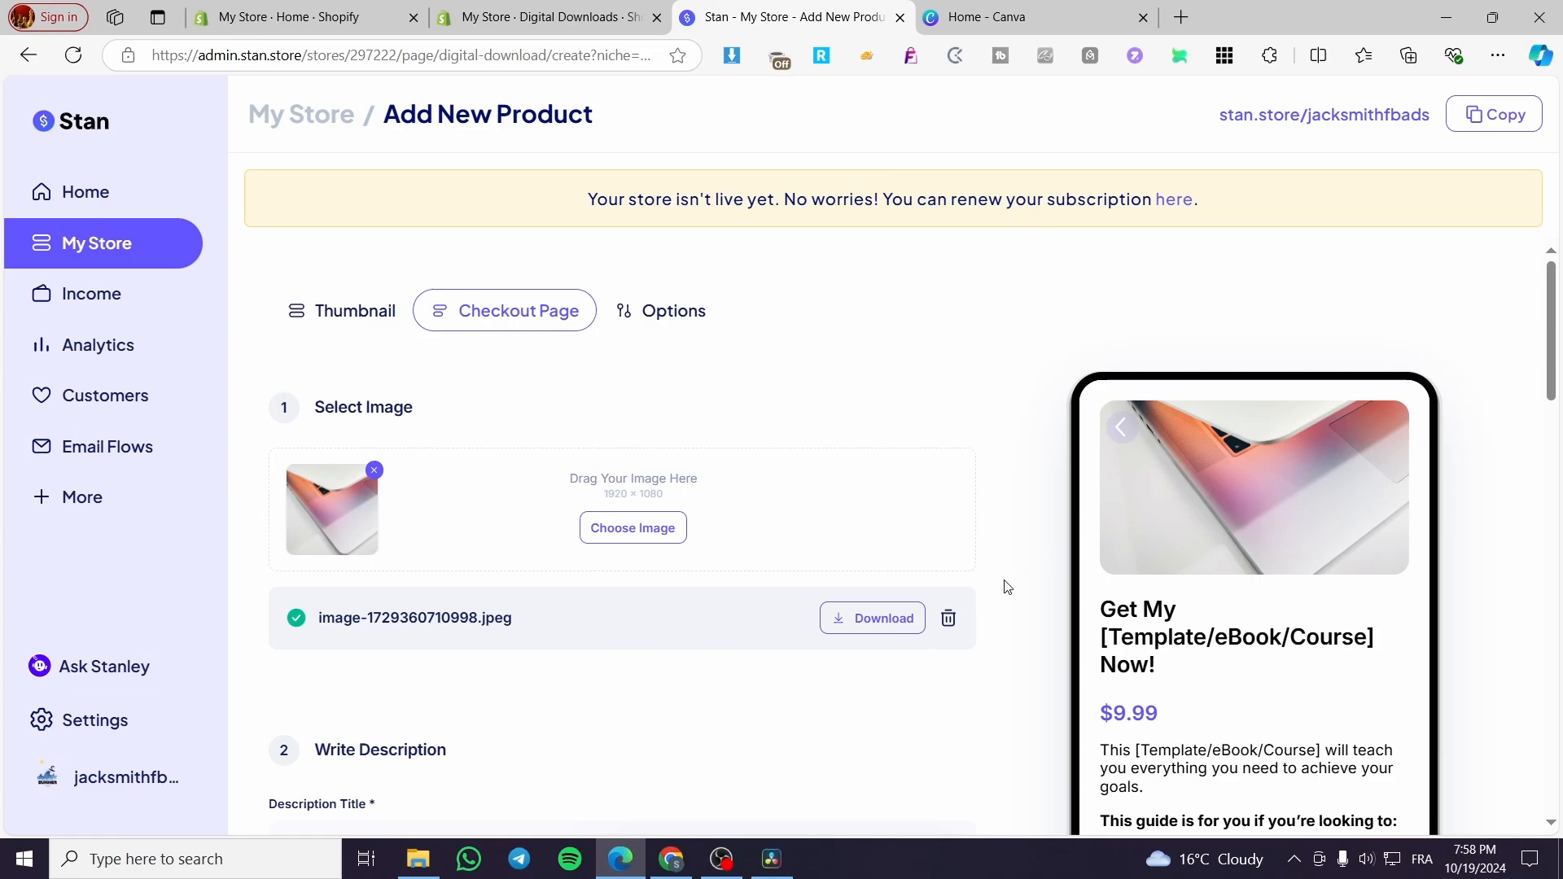
# Change the checkout page's bottom title to "Get Yours NOW" and its call-to-action button text to "Buy It Now".
pyautogui.scroll(-3, 367, 586)
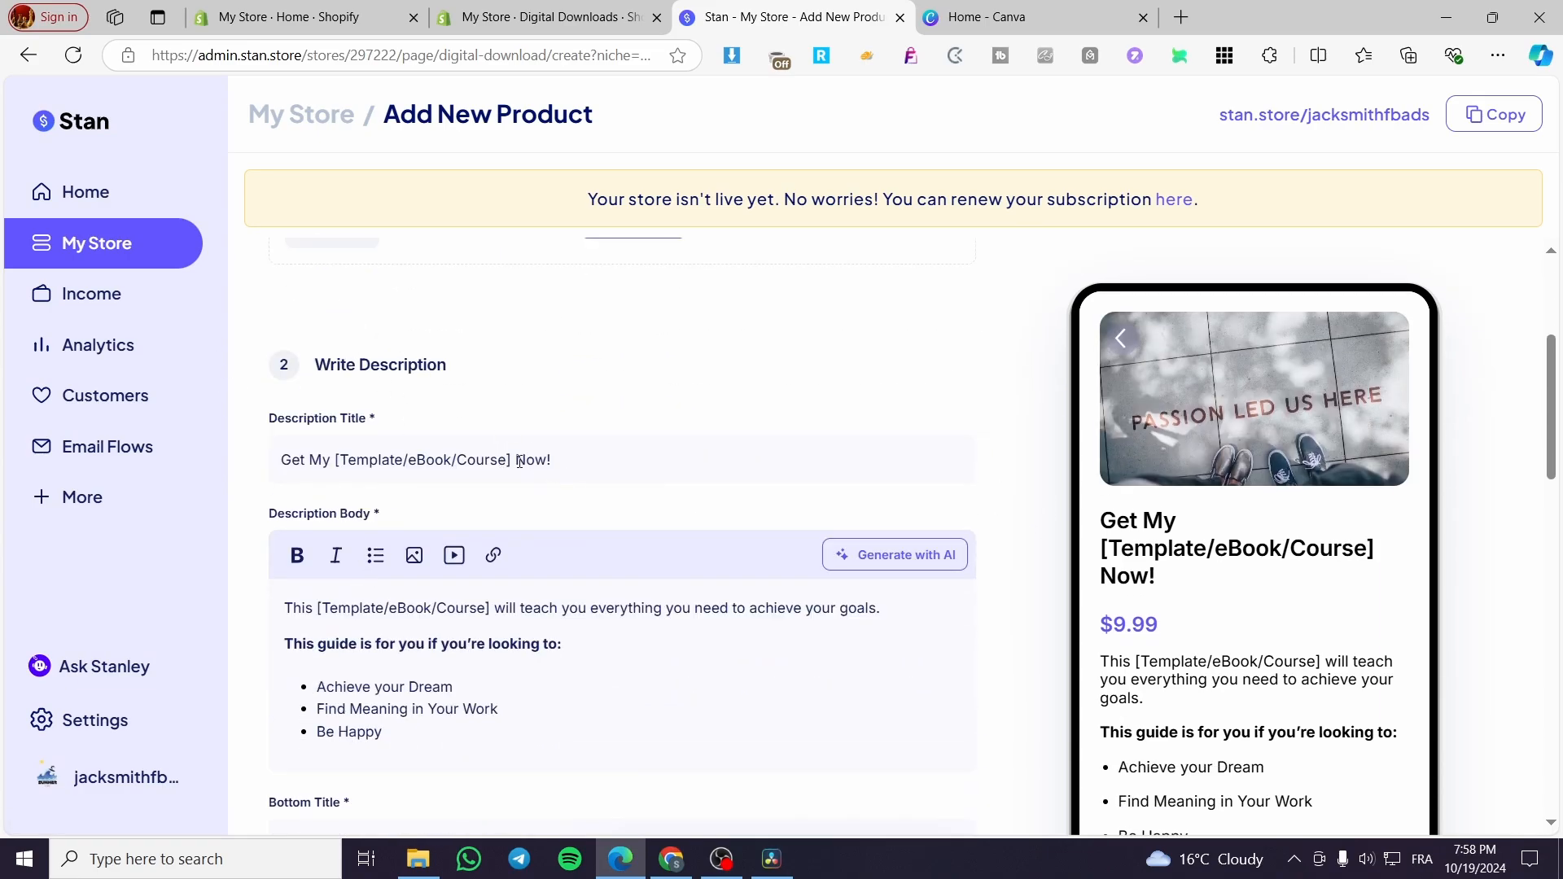
pyautogui.scroll(-3, 536, 550)
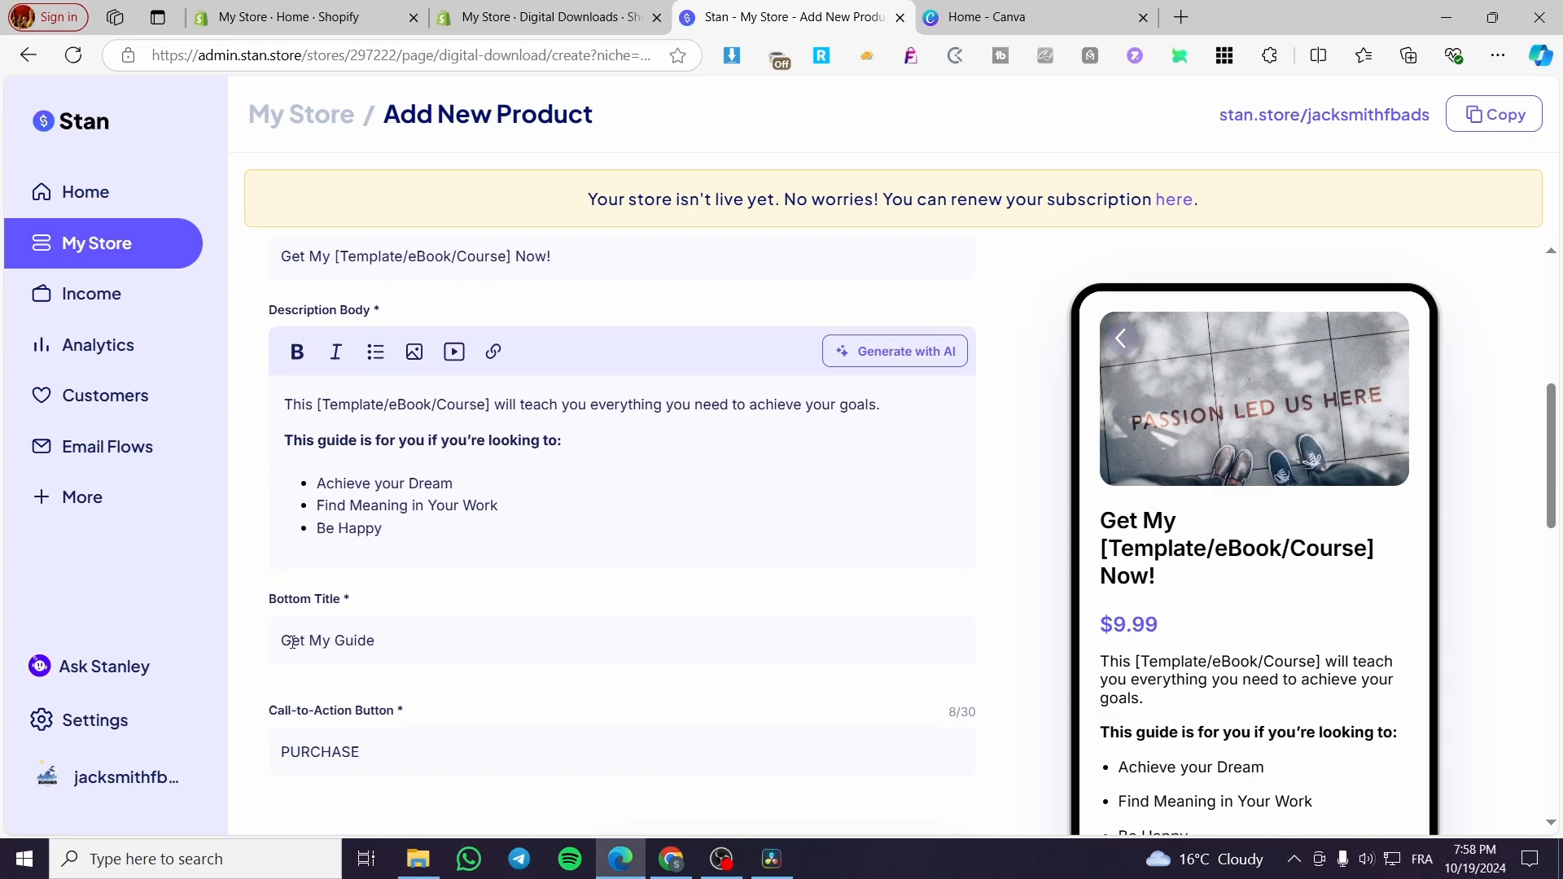
pyautogui.moveTo(385, 642); pyautogui.dragTo(331, 641)
pyautogui.write('Yours NOW')
pyautogui.moveTo(385, 750); pyautogui.dragTo(188, 755)
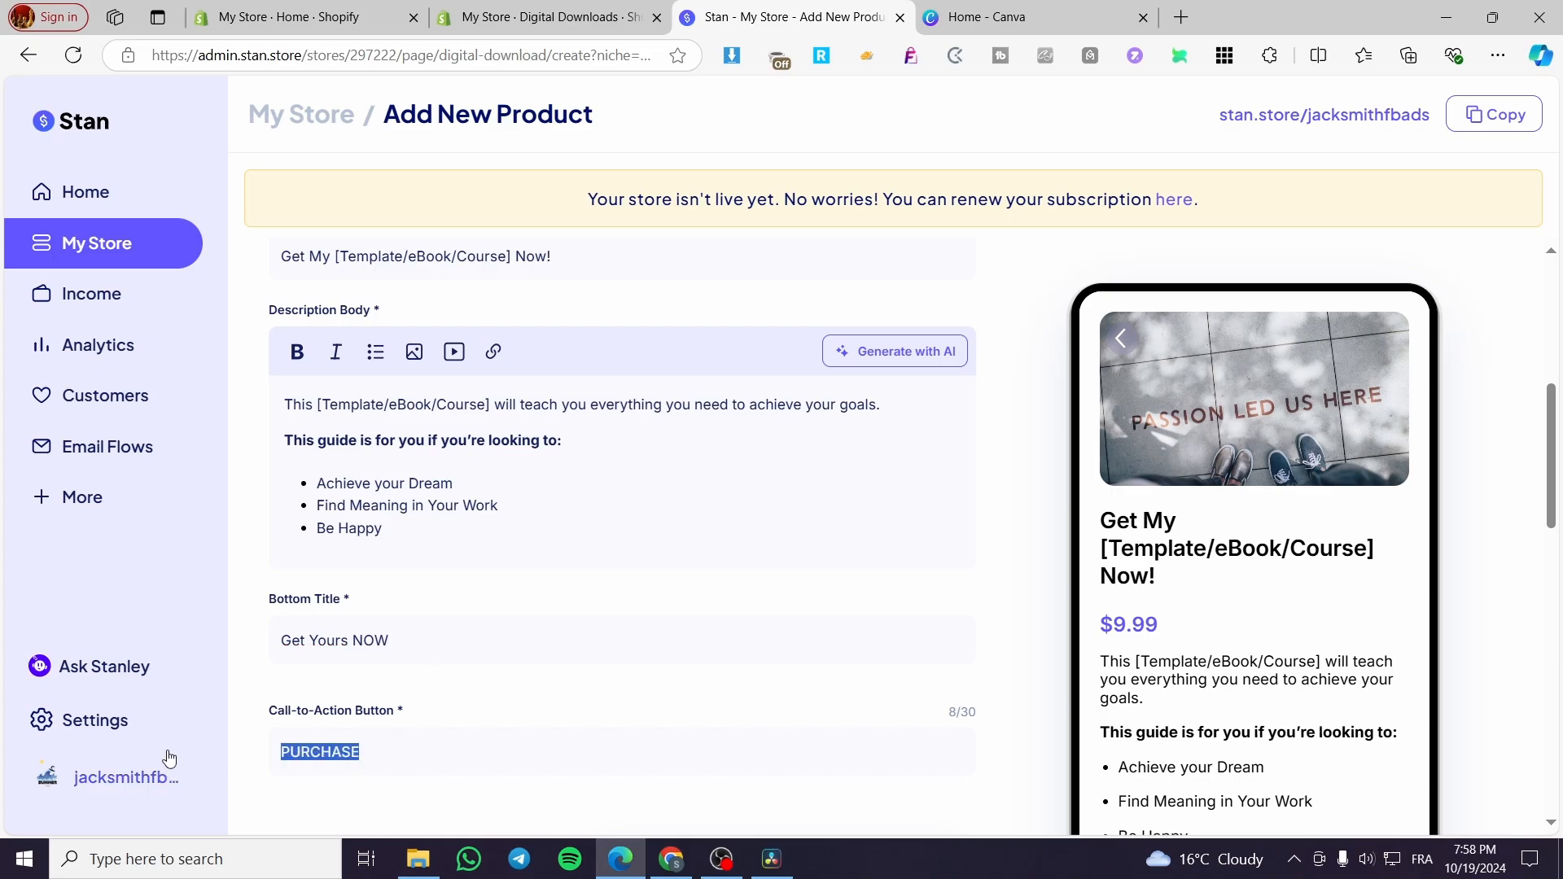
pyautogui.write('Buy It Now')
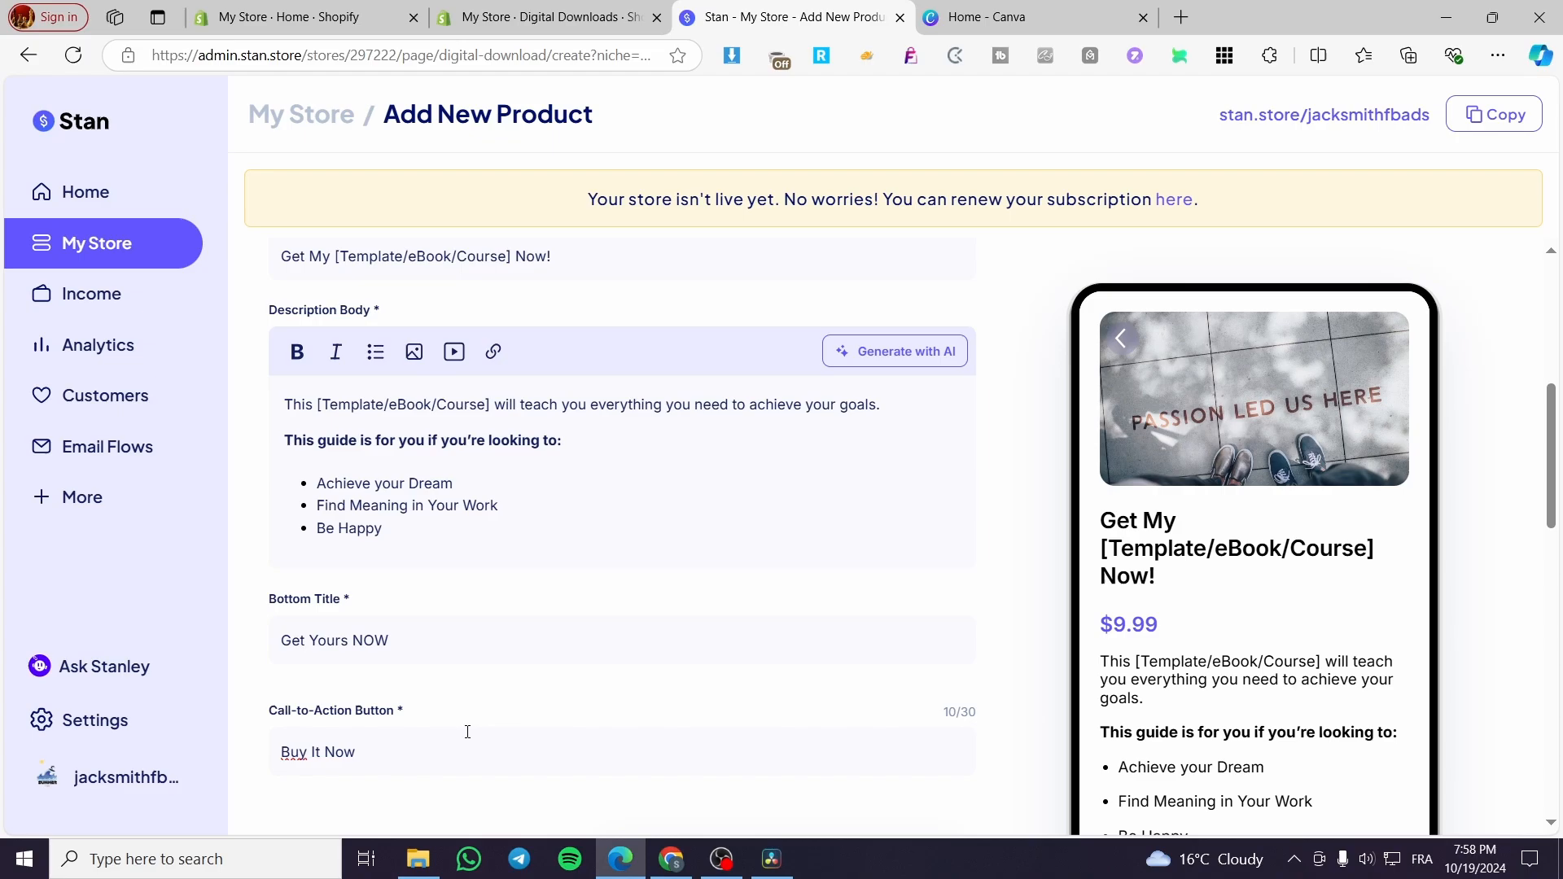
# Set the product price to $19.99 and enable a discount price of $15.99.
pyautogui.scroll(-5, 635, 736)
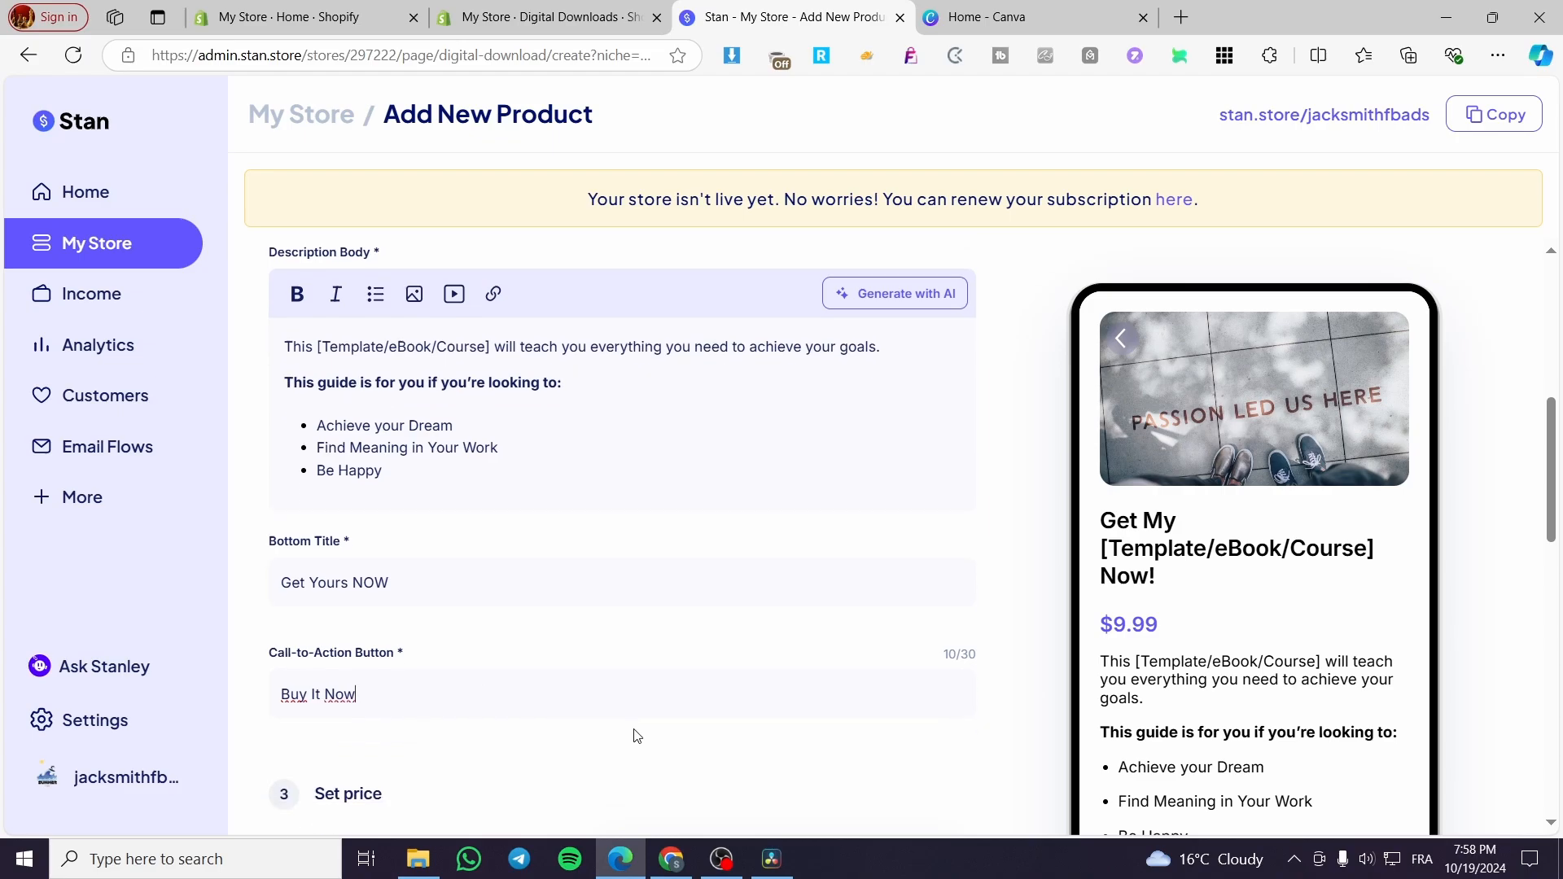
pyautogui.moveTo(307, 545); pyautogui.dragTo(212, 551)
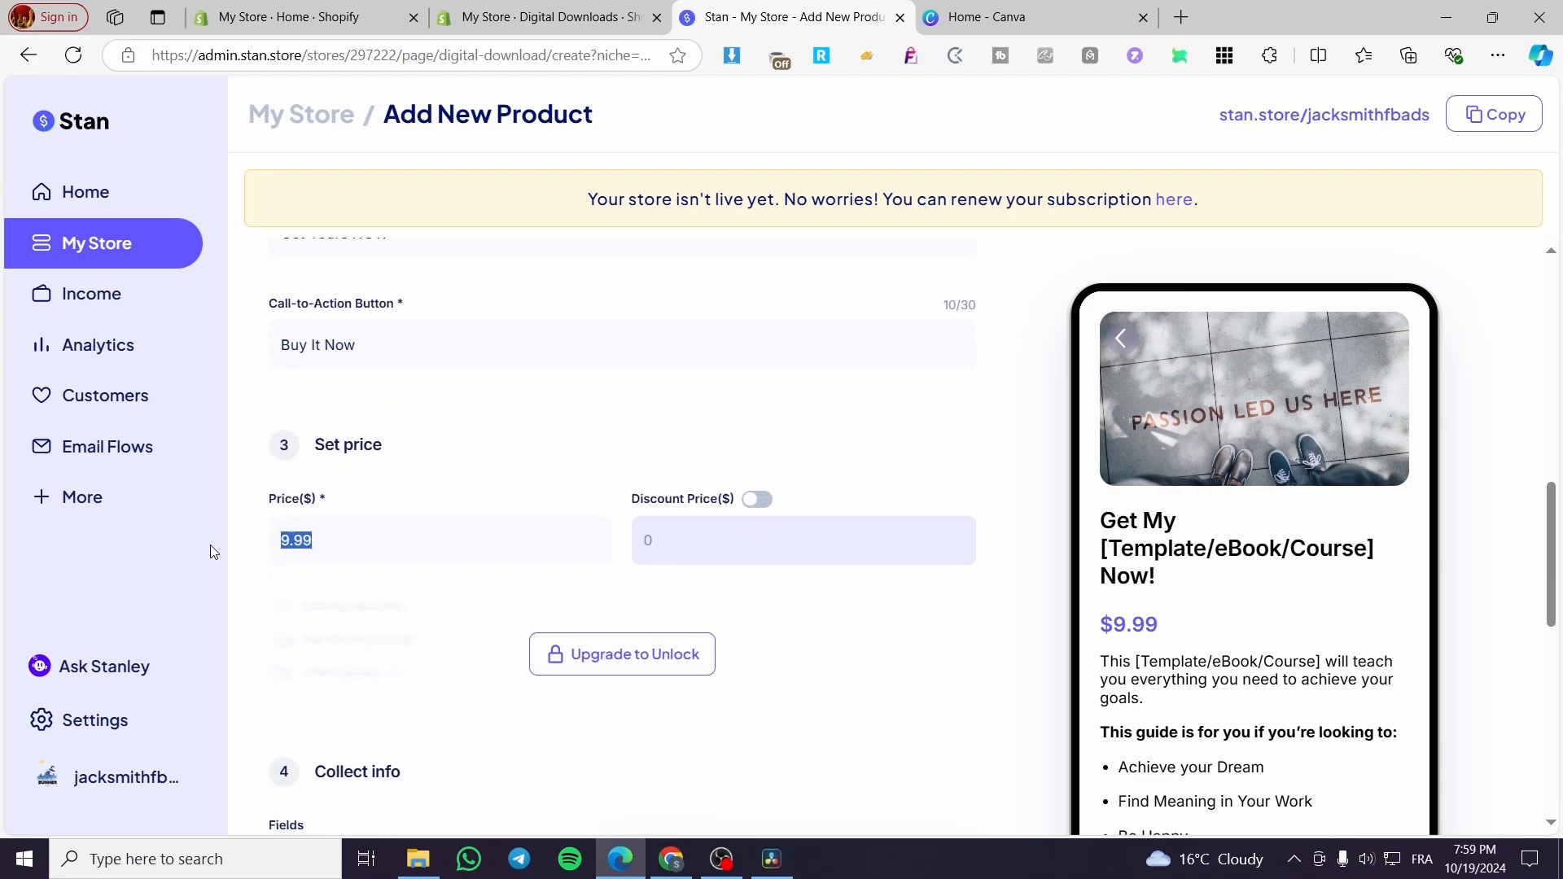
pyautogui.write('19.9')
pyautogui.click(757, 499)
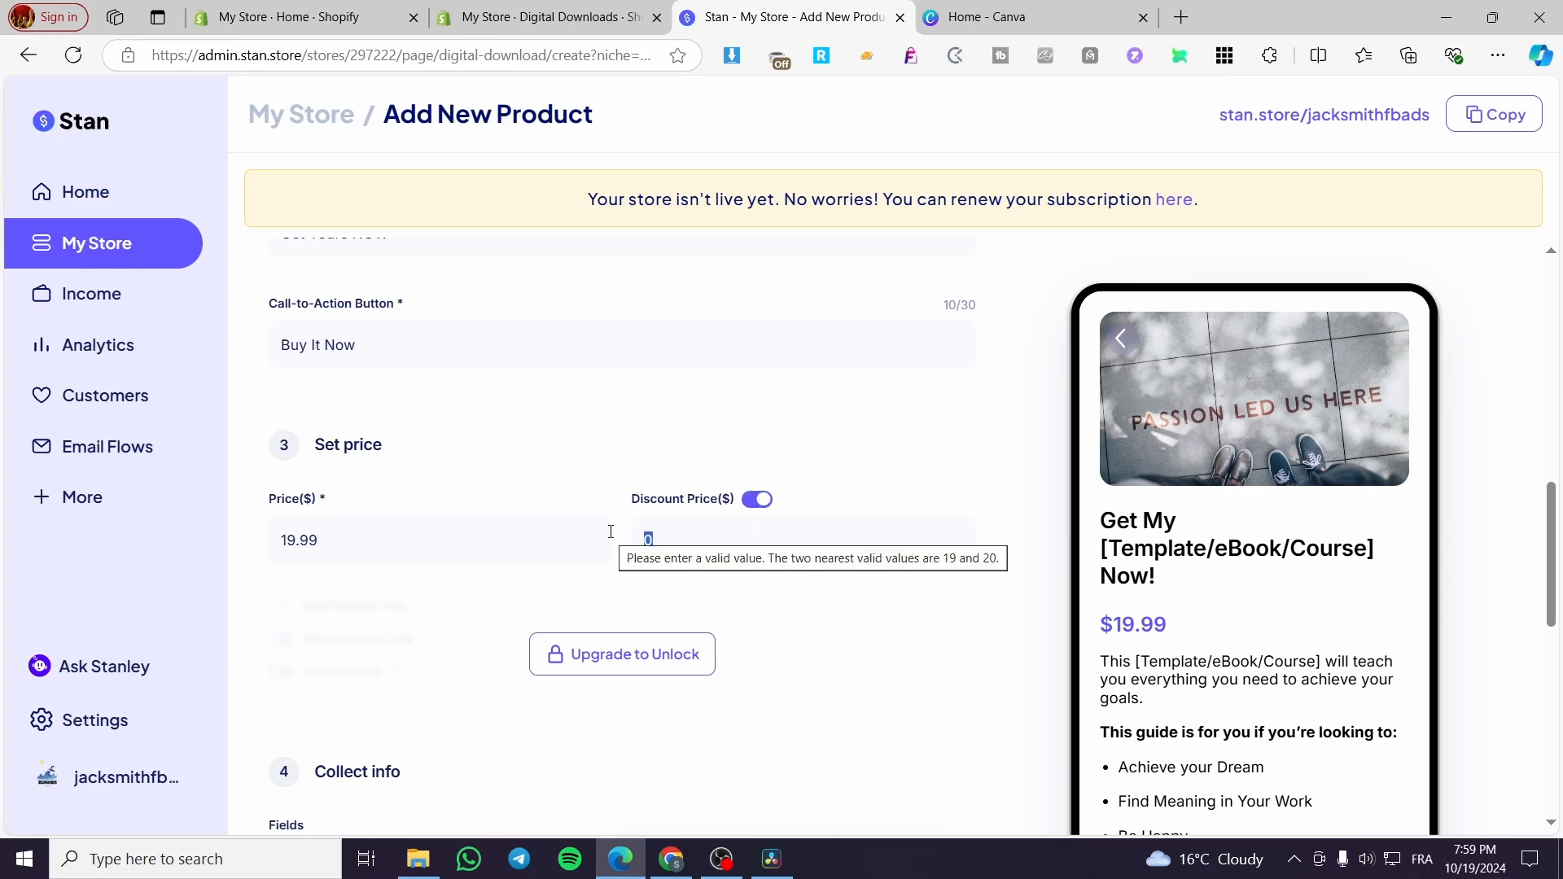
pyautogui.write('15.99')
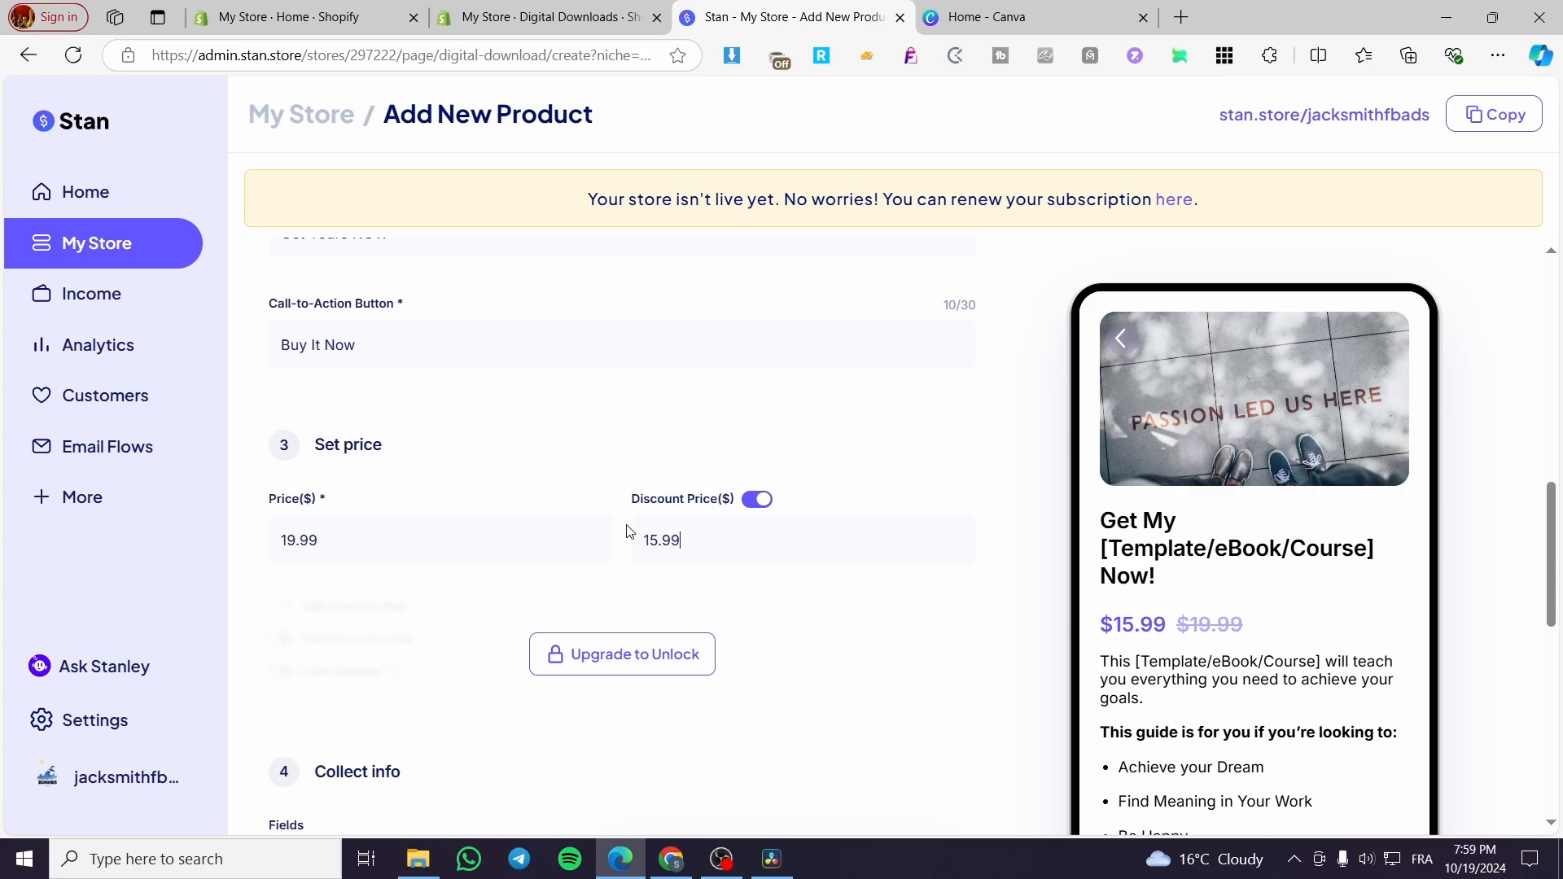
# Review the customer information fields and the field types that can be added, without adding any.
pyautogui.scroll(-3, 446, 607)
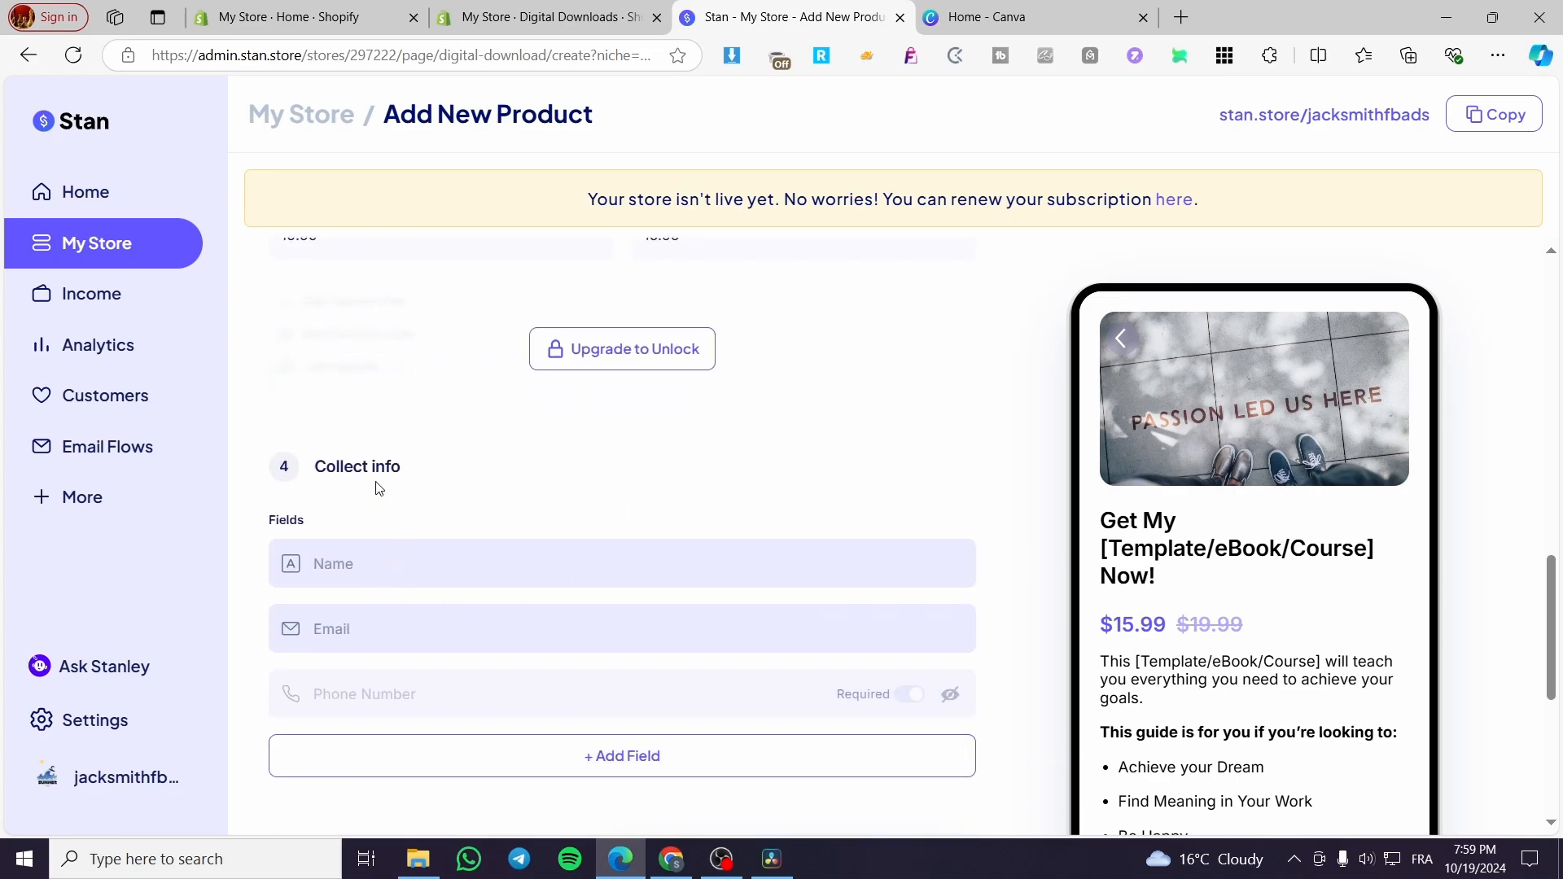
pyautogui.scroll(-2, 461, 569)
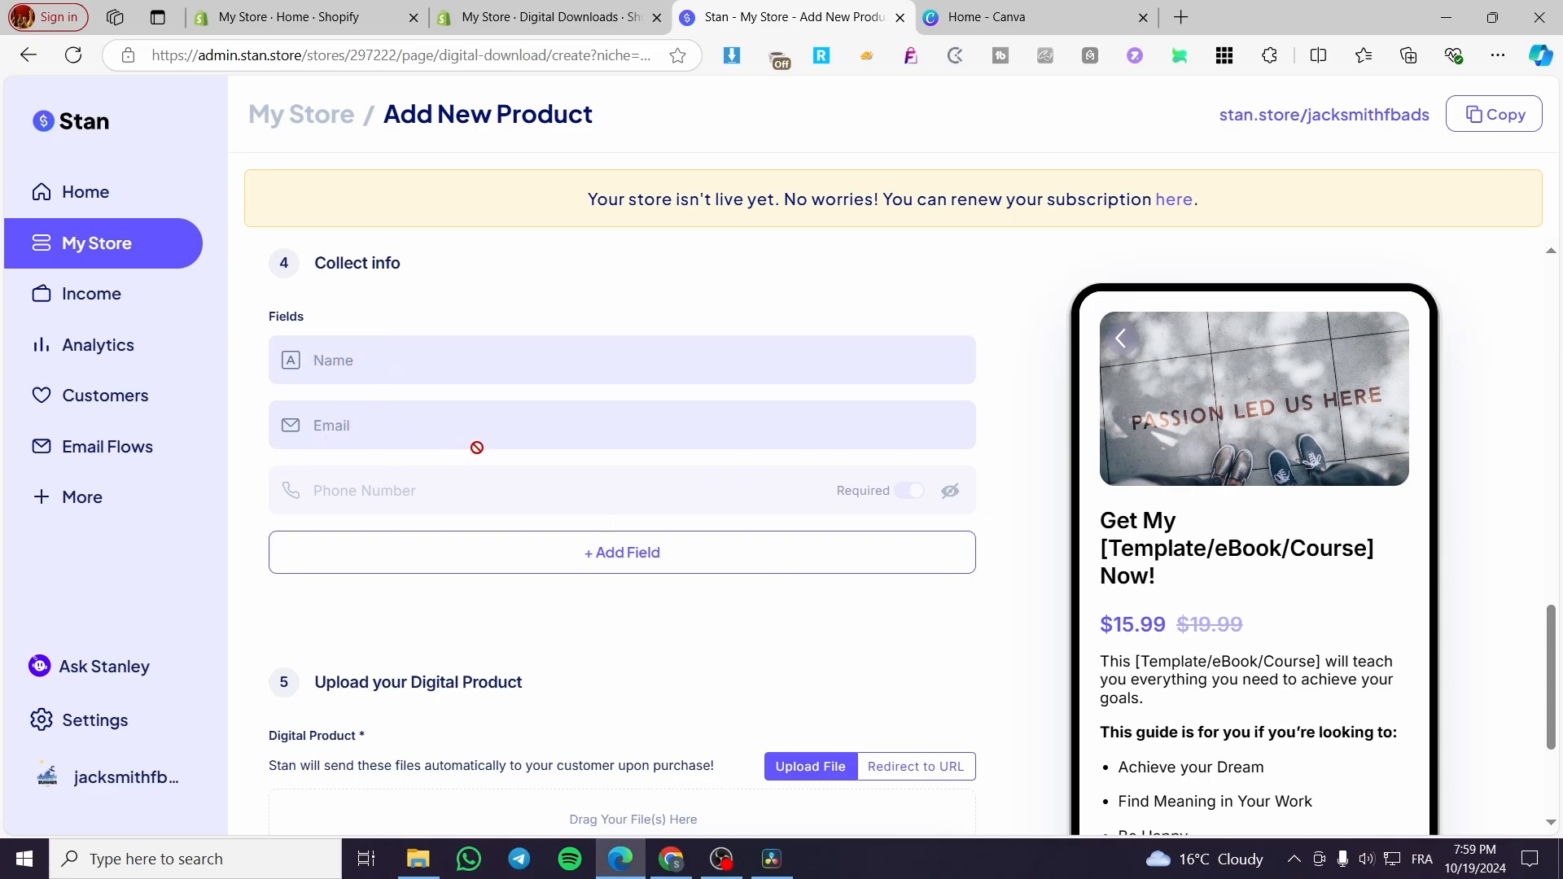
pyautogui.click(648, 557)
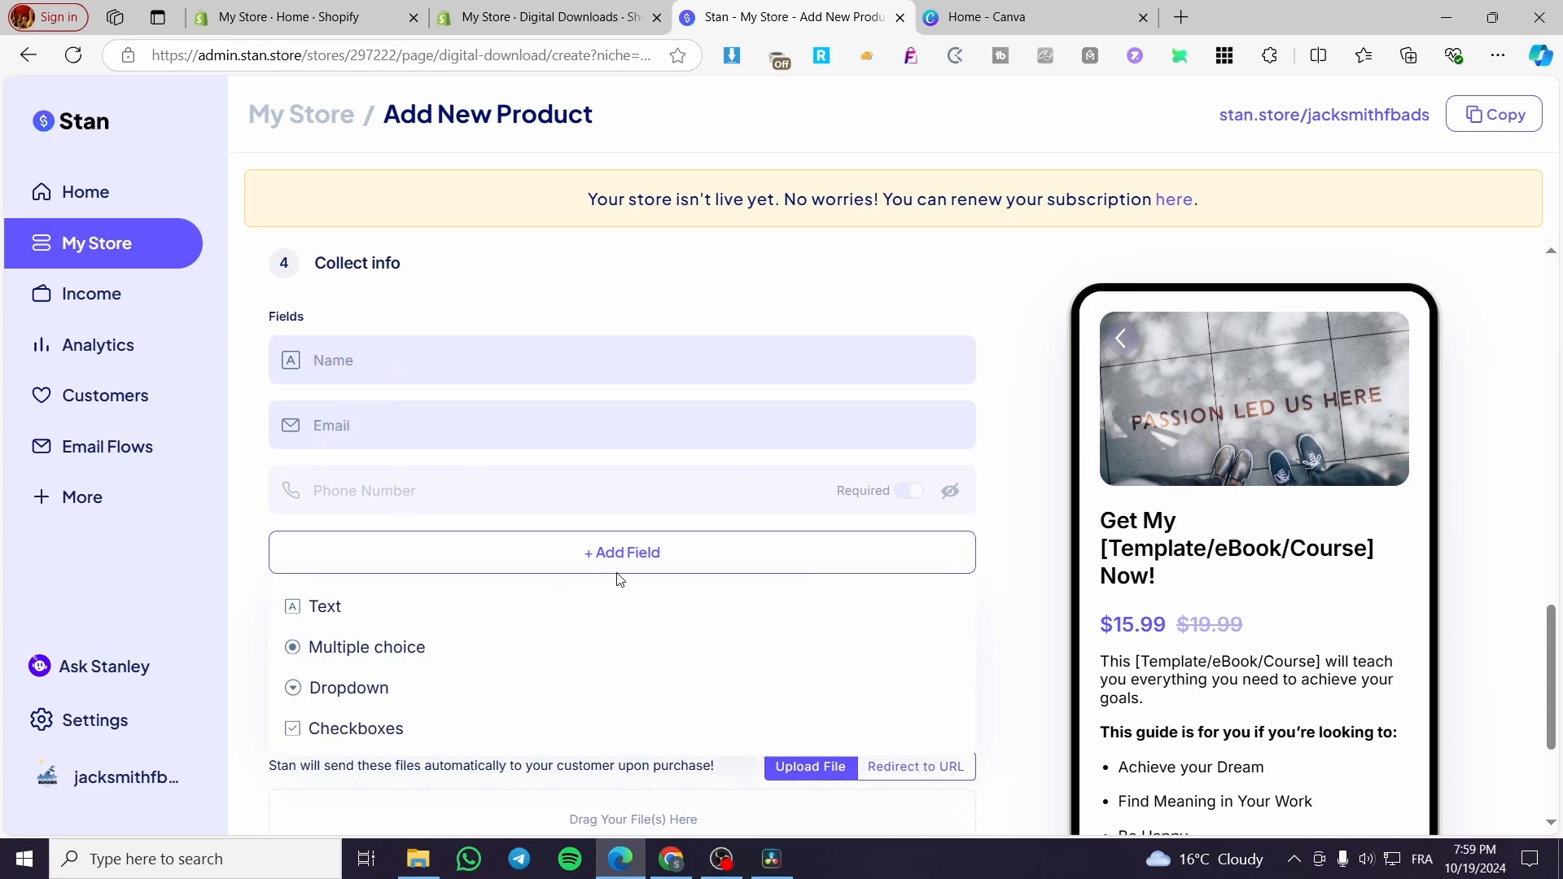
pyautogui.click(1022, 548)
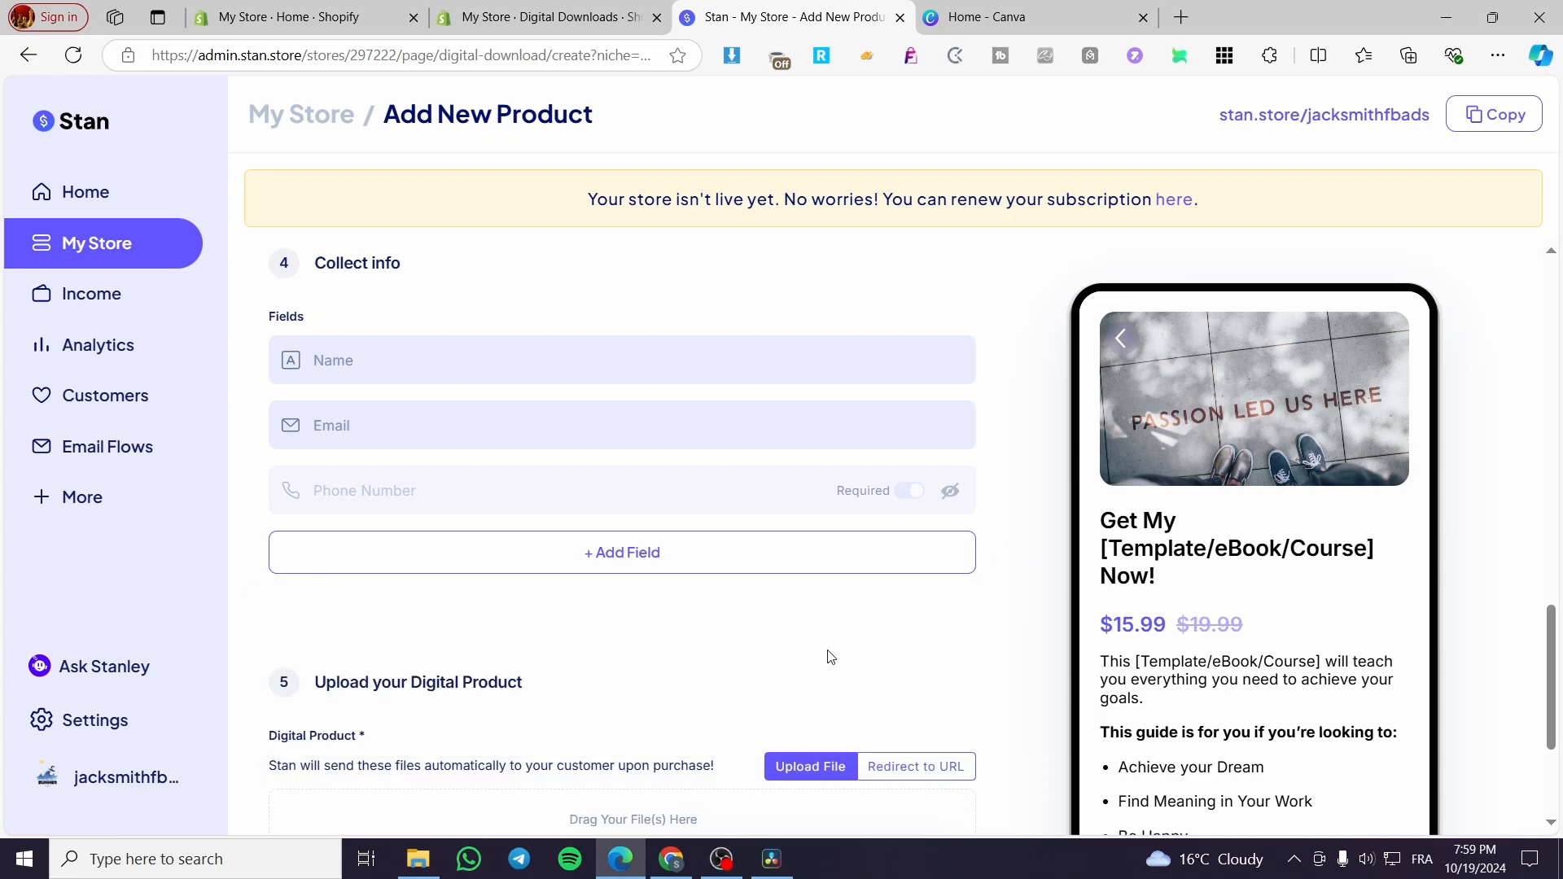
# Upload "pink-box-1294153_1280 (1).png" from the Downloads folder as the digital product file.
pyautogui.scroll(-2, 464, 678)
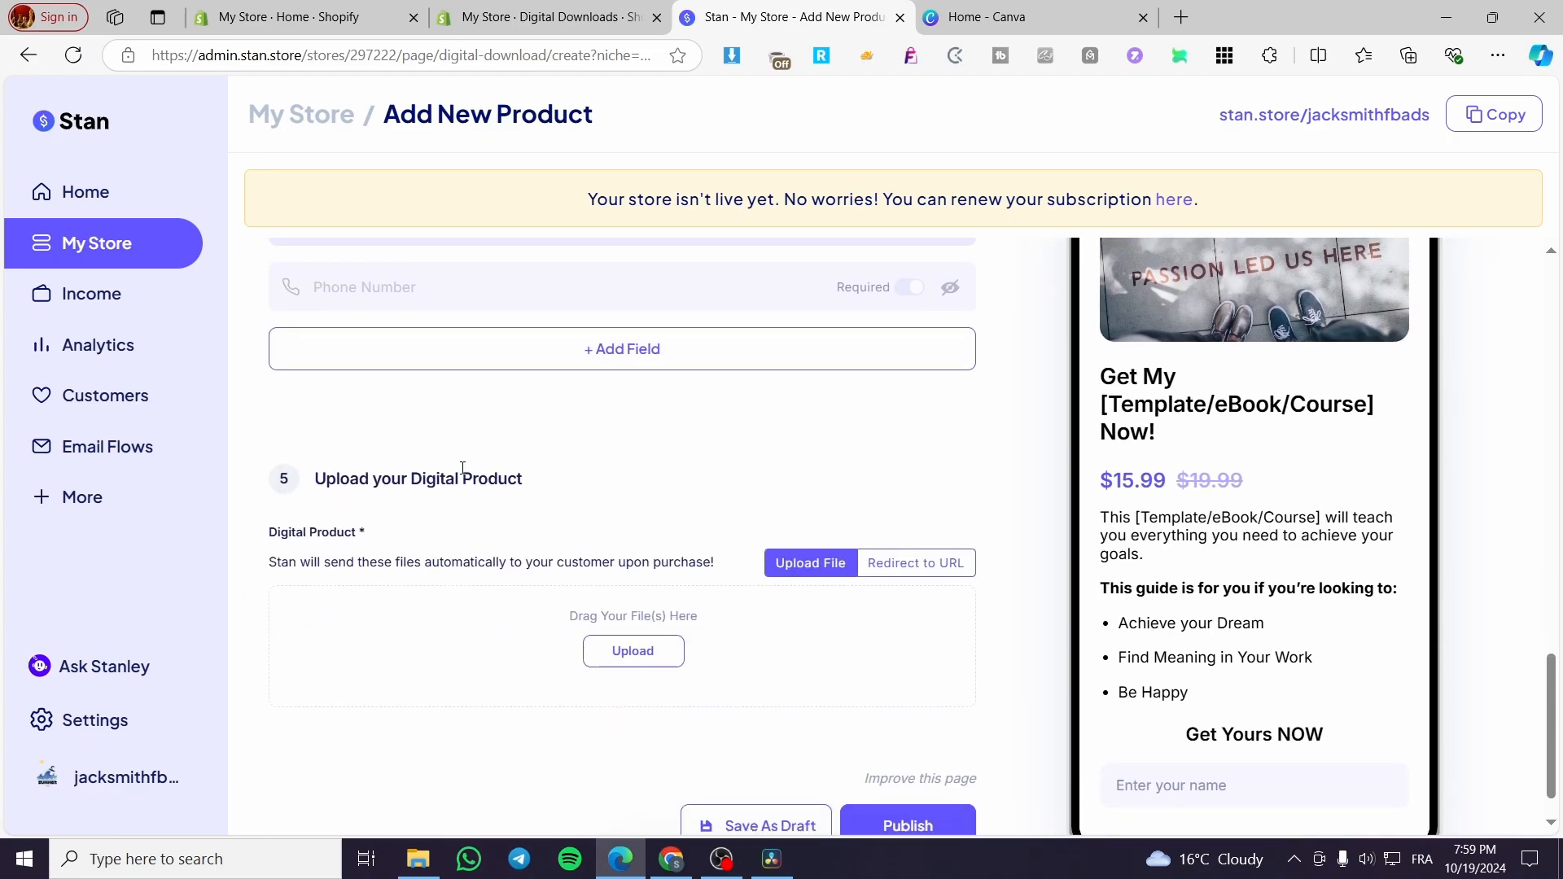
pyautogui.click(628, 651)
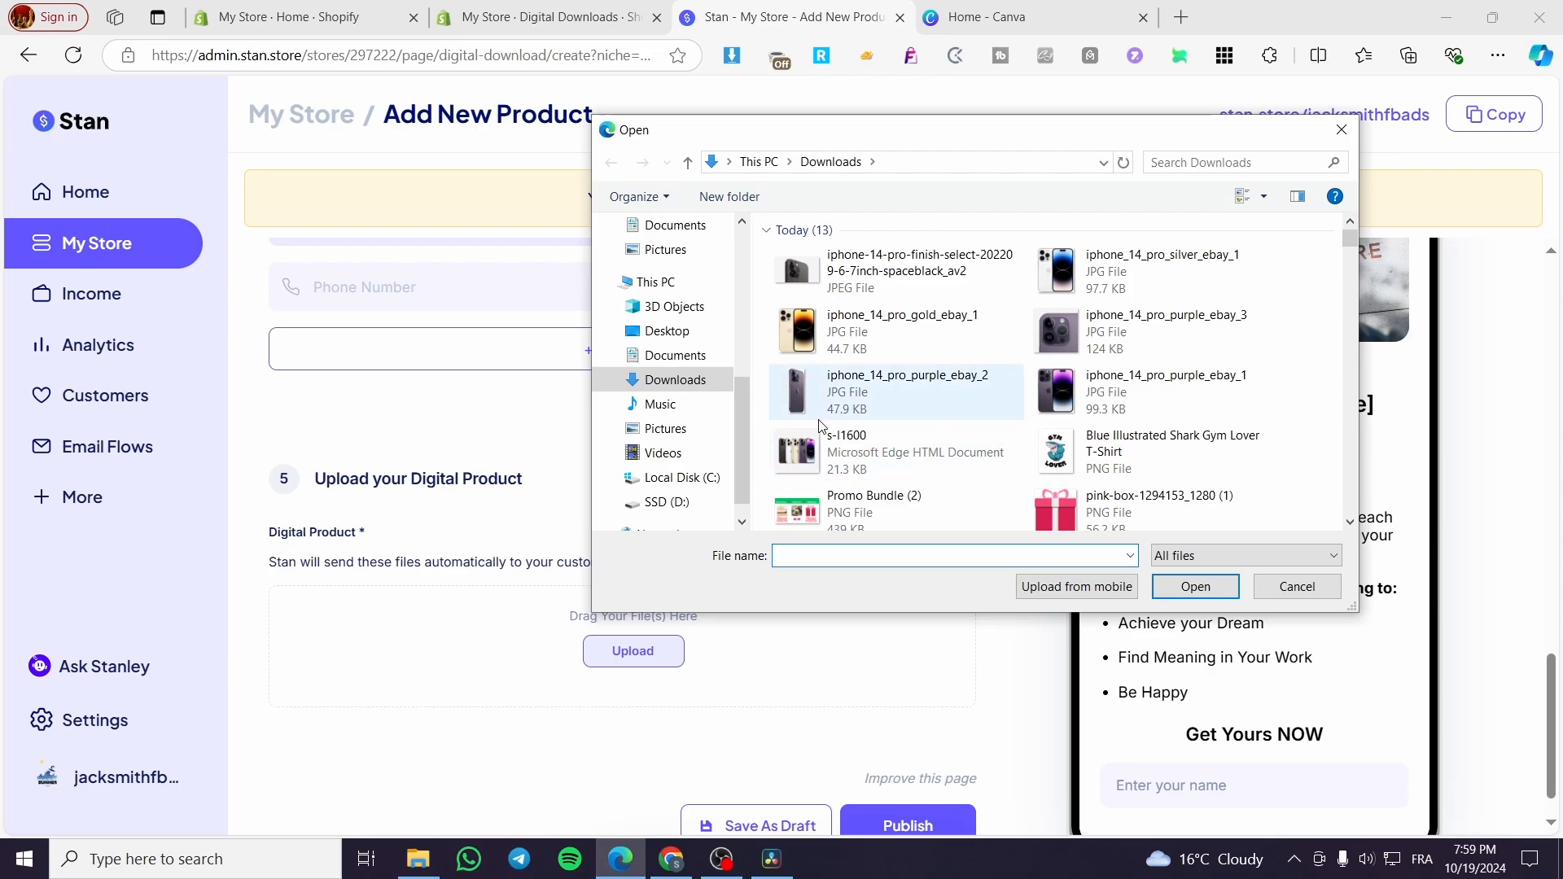
pyautogui.click(1342, 129)
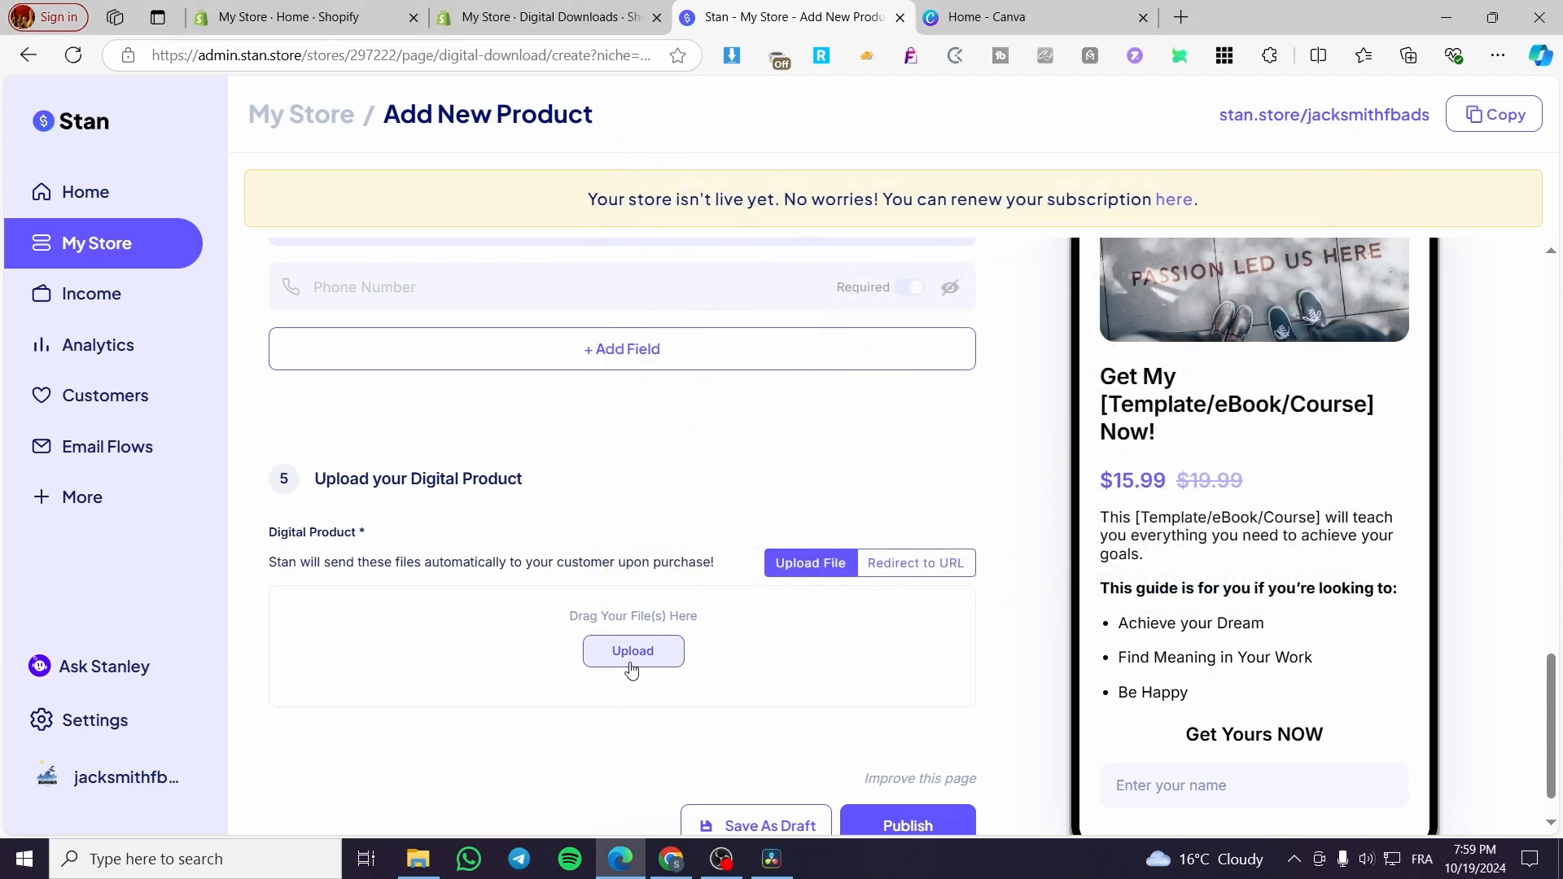
pyautogui.scroll(-1, 632, 669)
pyautogui.click(634, 602)
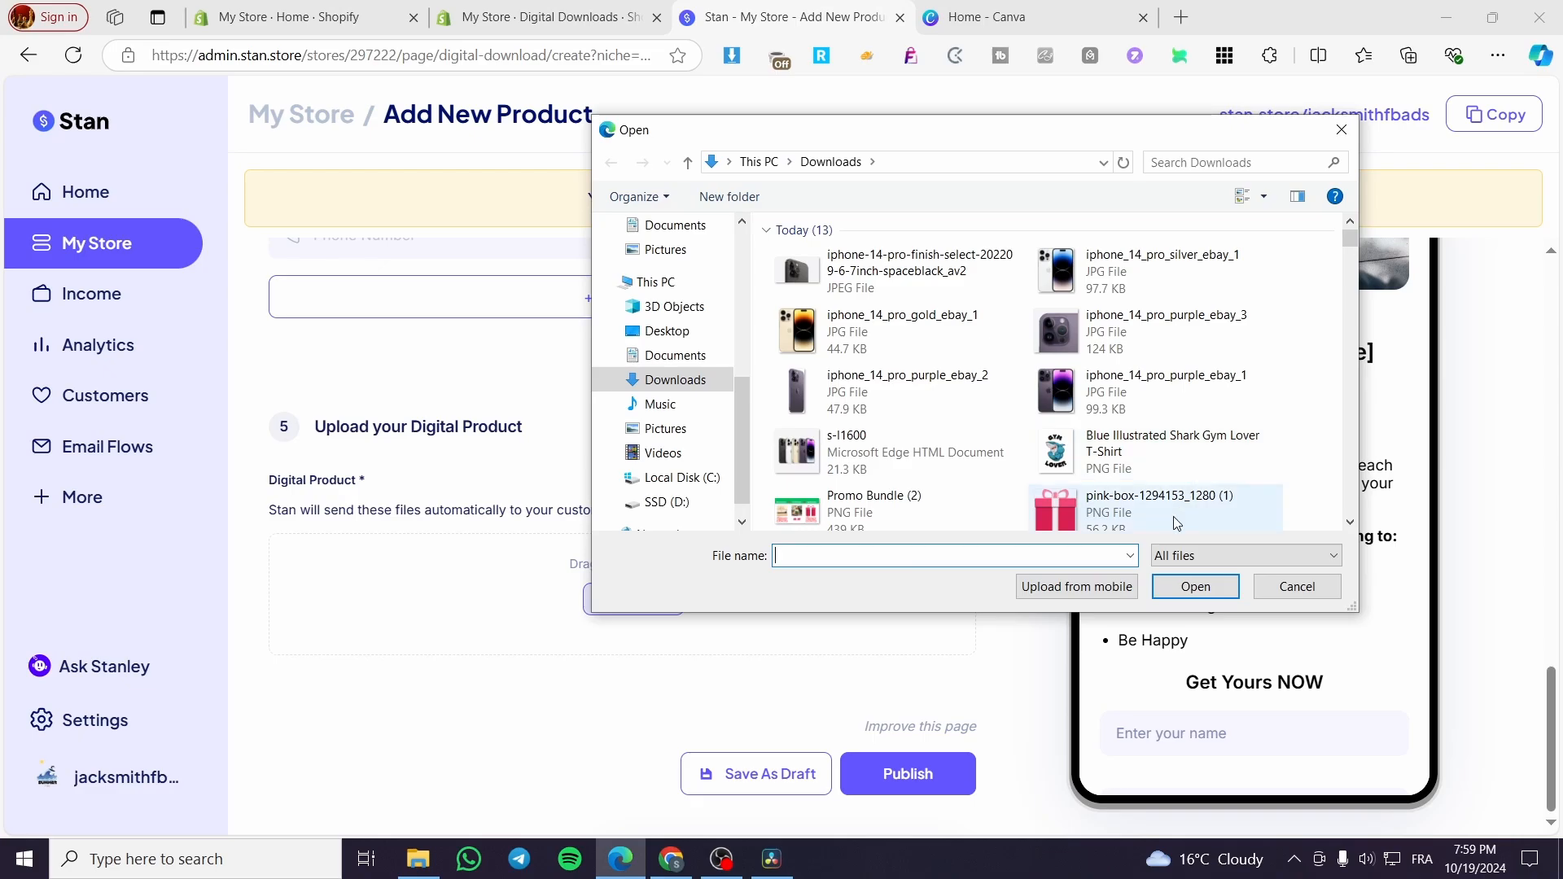
pyautogui.doubleClick(1174, 521)
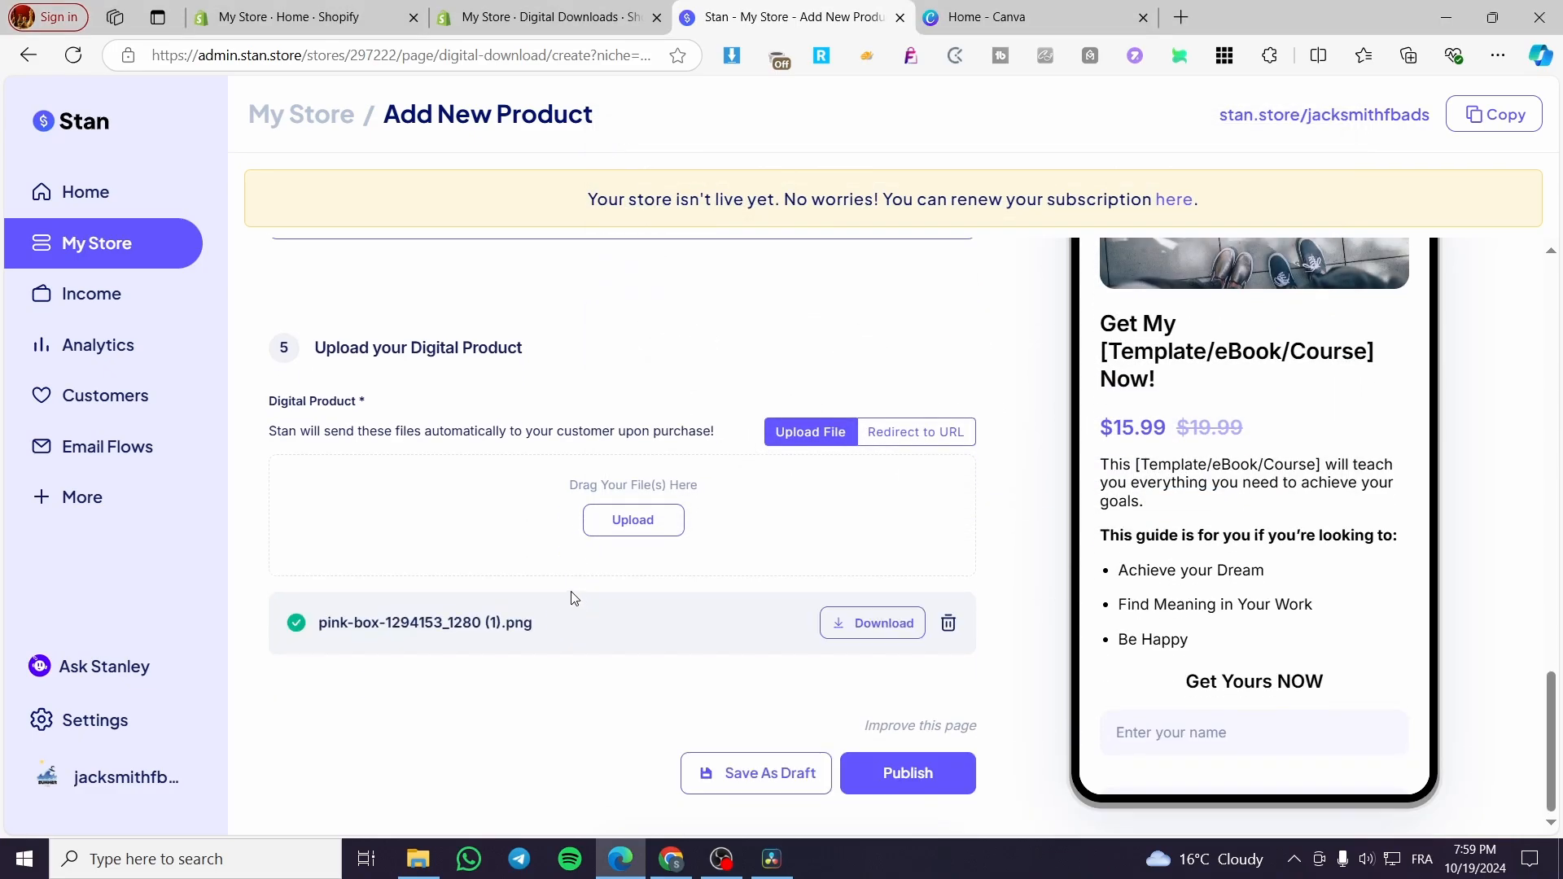
# Examine the product's additional options, including what Affiliate Share offers, and return to the checkout page settings.
pyautogui.scroll(20, 591, 310)
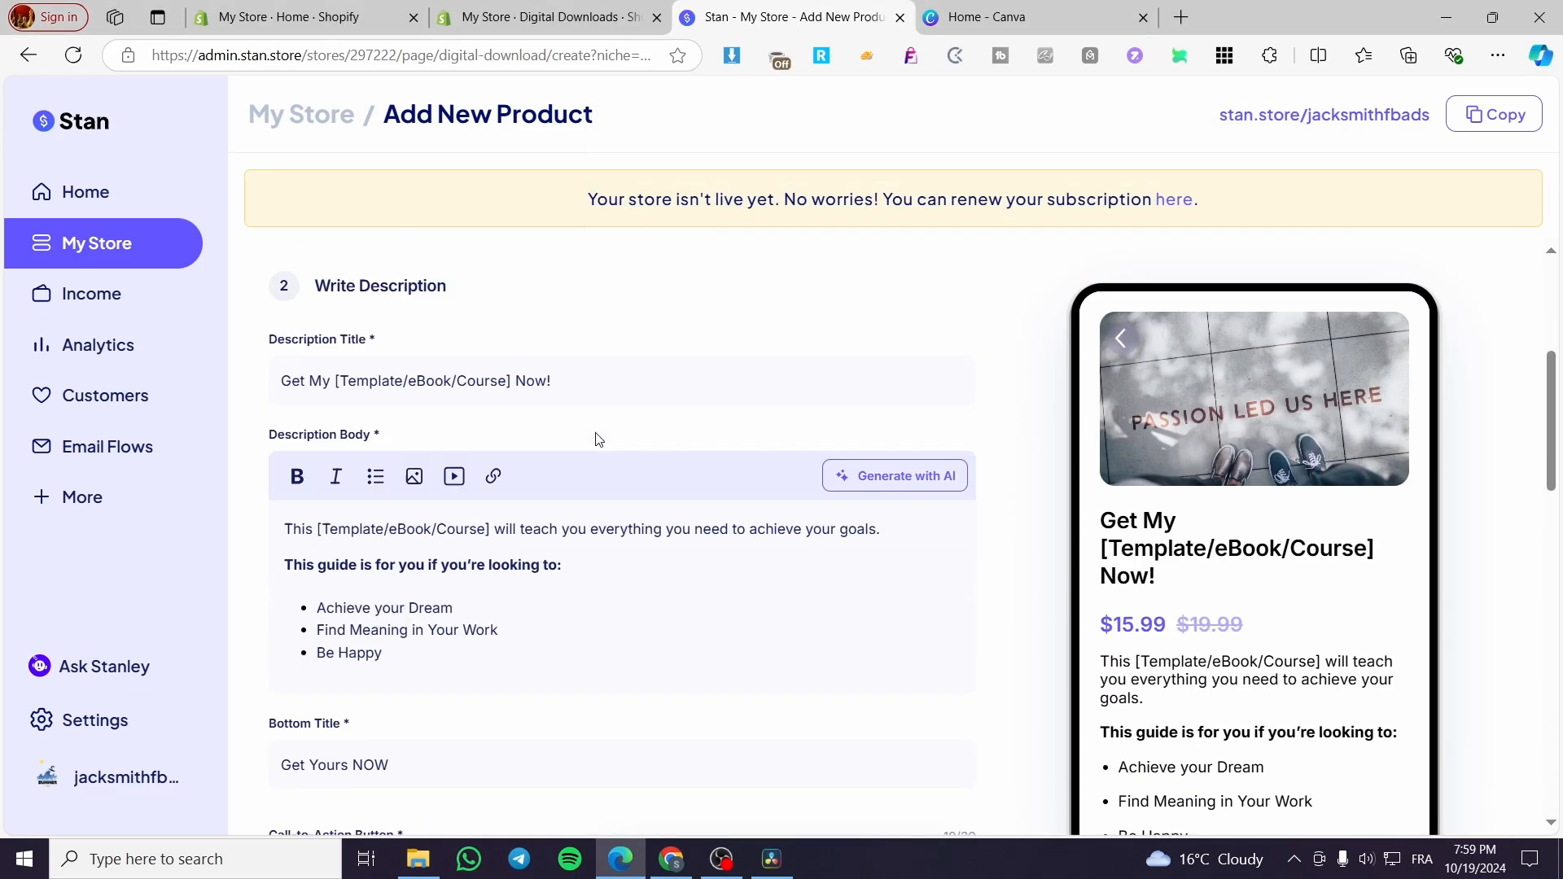
pyautogui.click(631, 314)
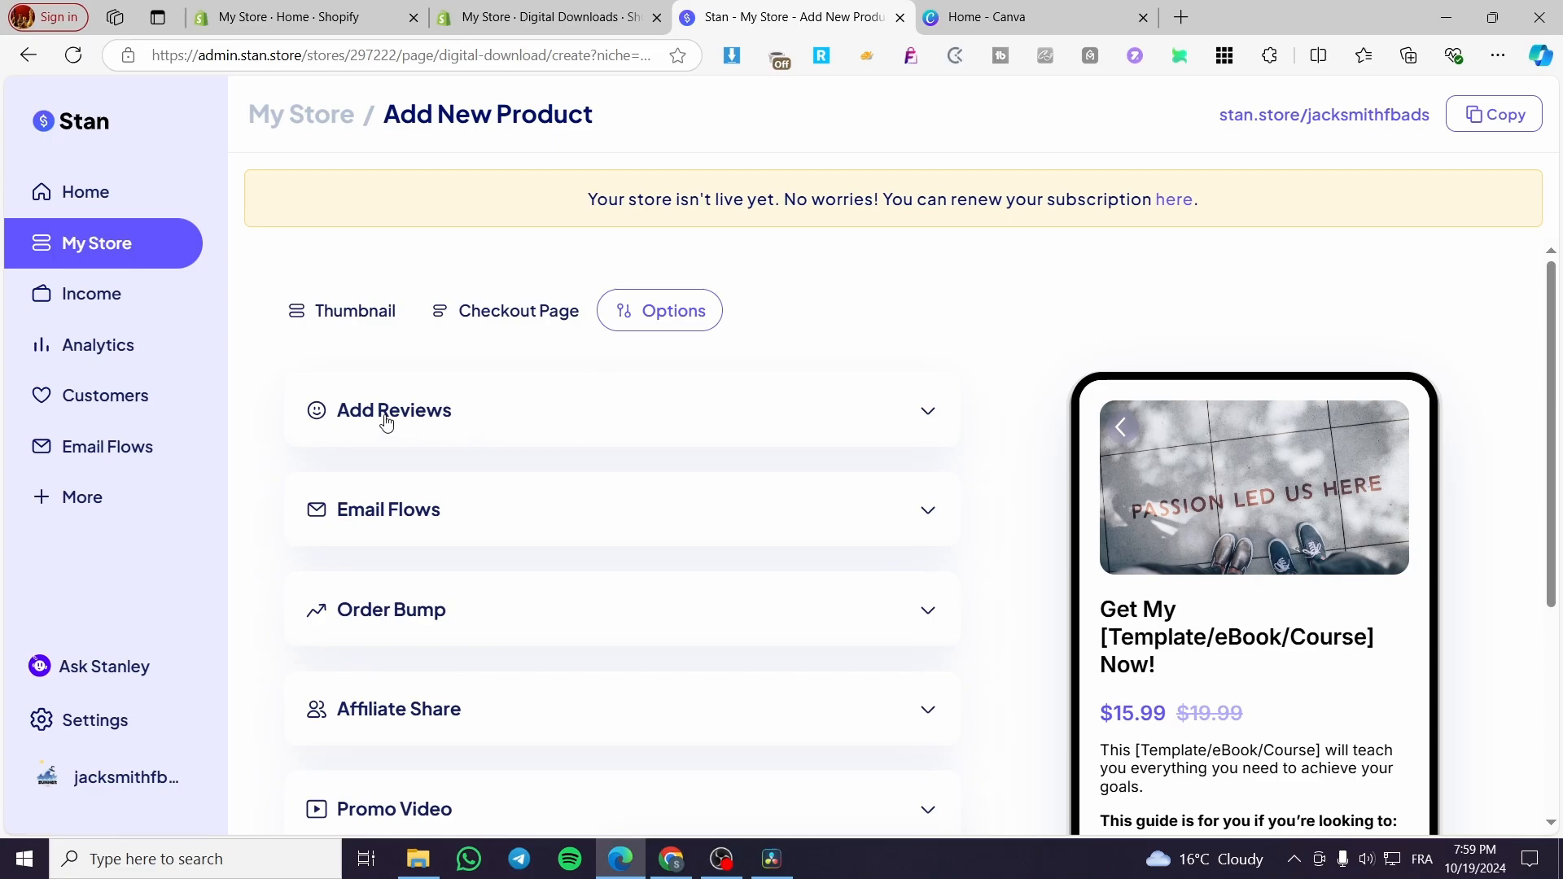
pyautogui.scroll(-1, 593, 412)
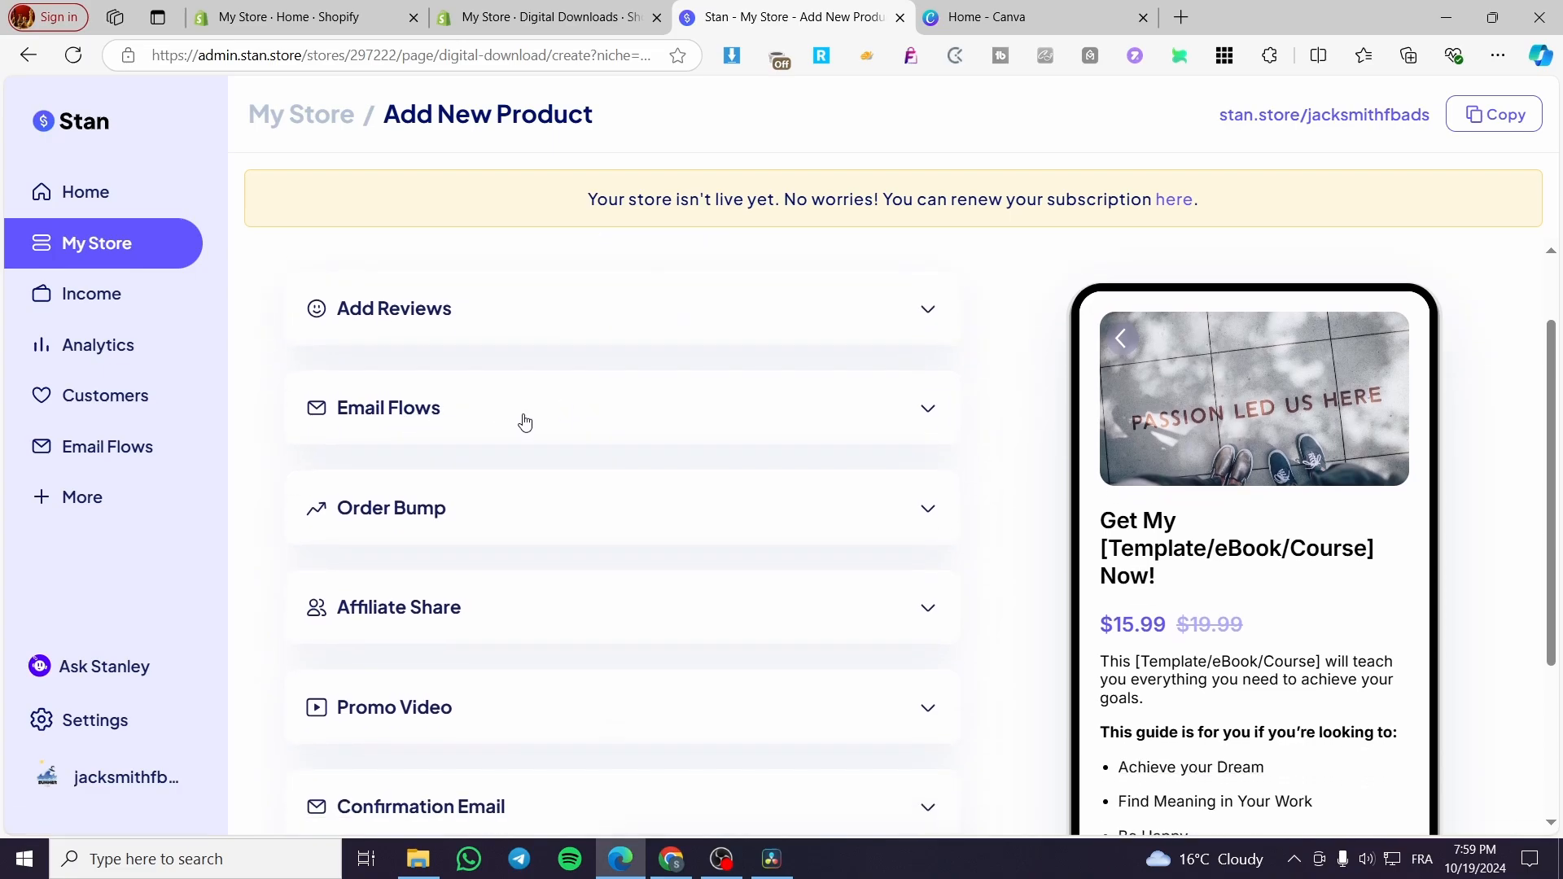
pyautogui.scroll(-1, 525, 420)
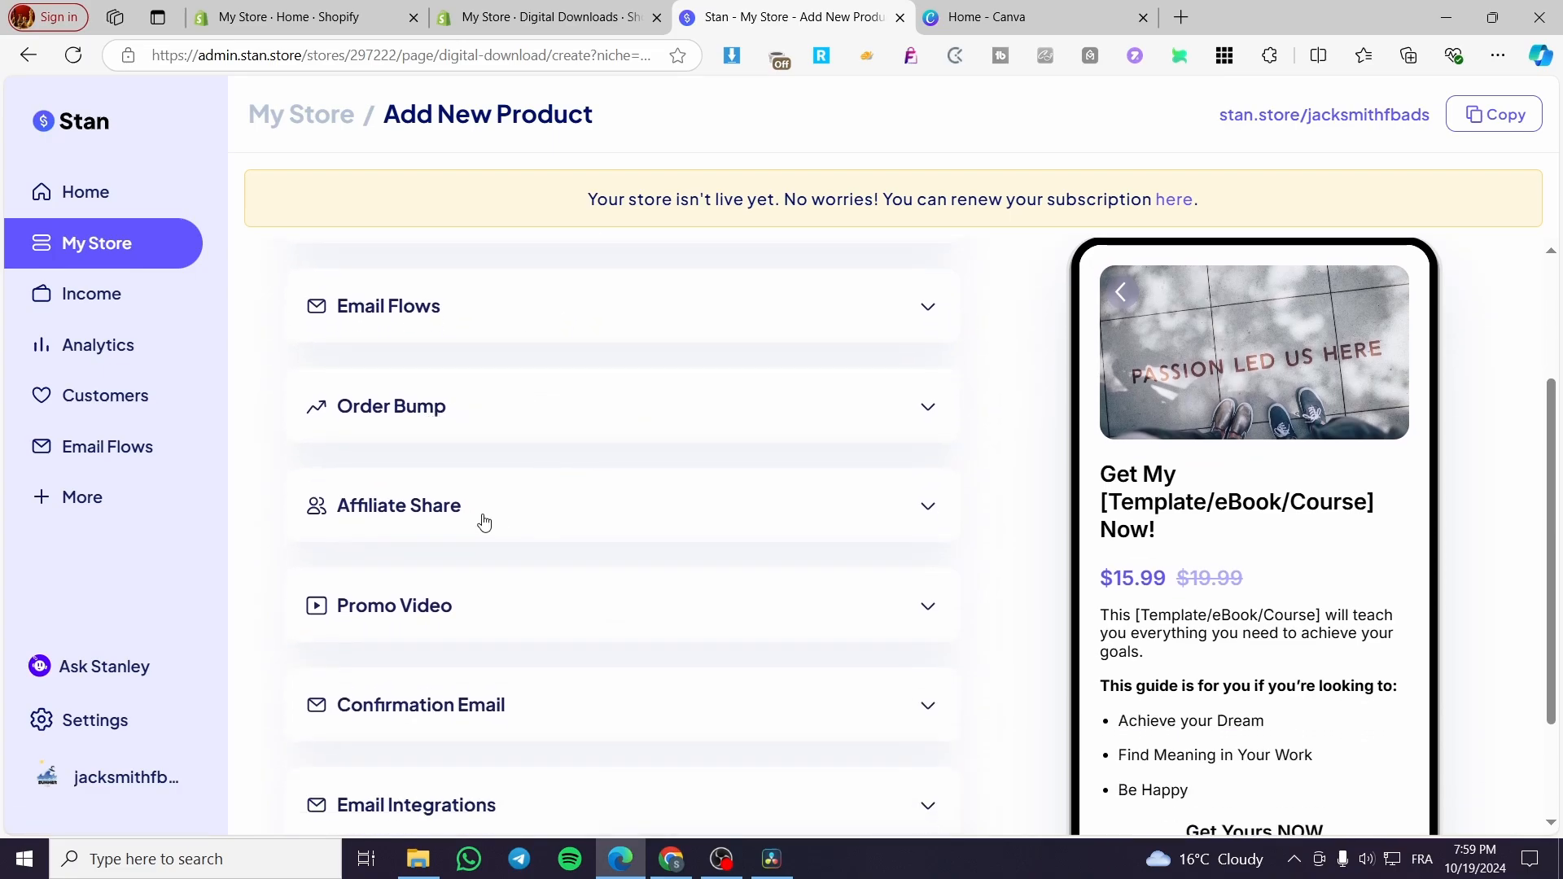
pyautogui.scroll(-1, 486, 519)
pyautogui.click(917, 424)
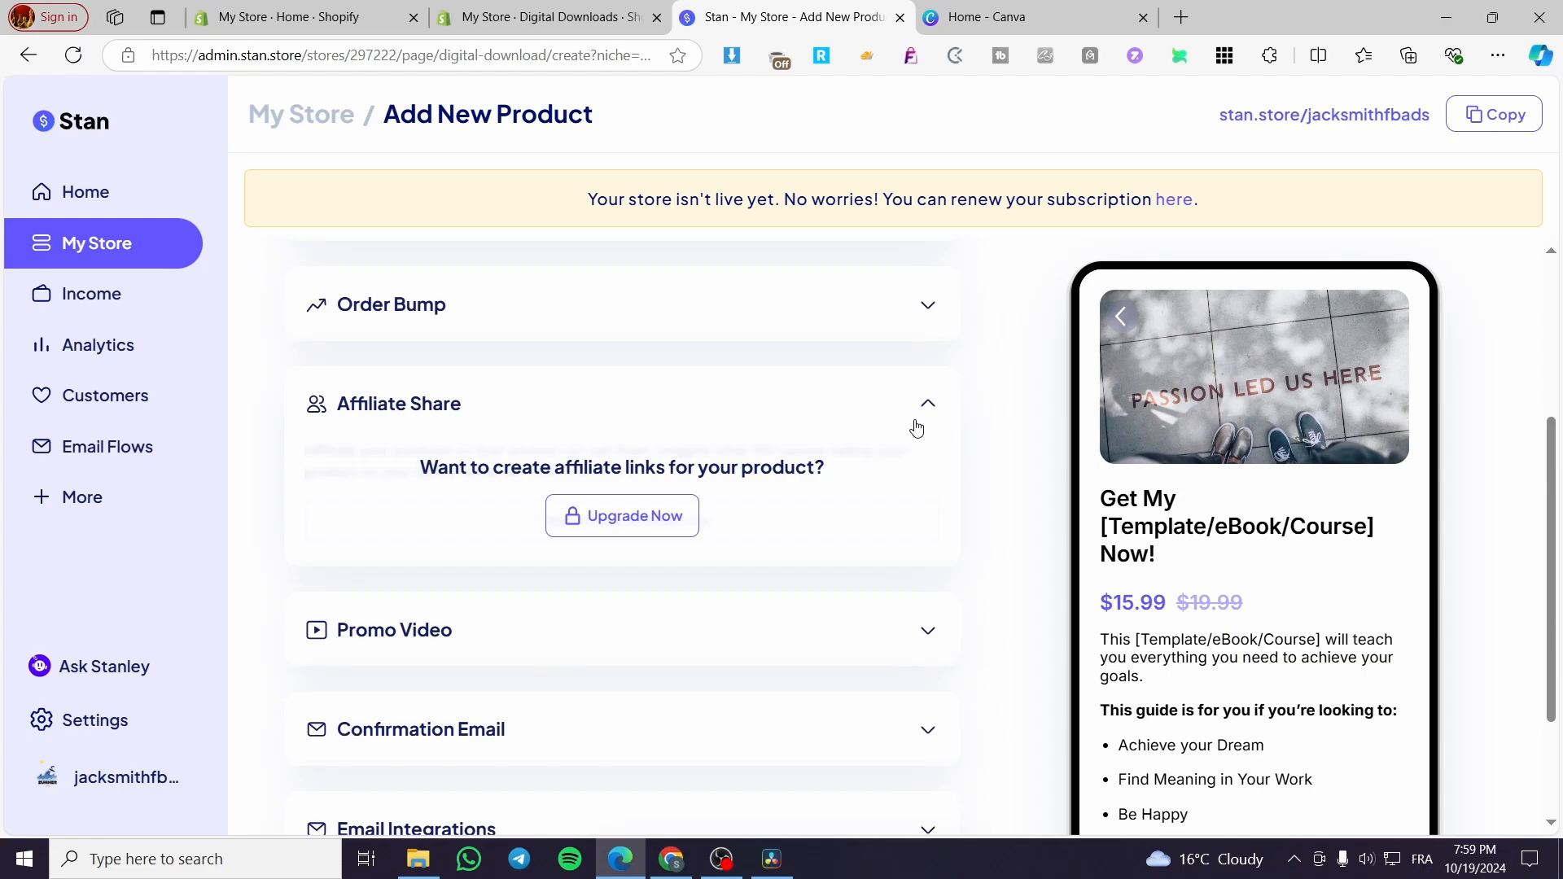
pyautogui.click(916, 428)
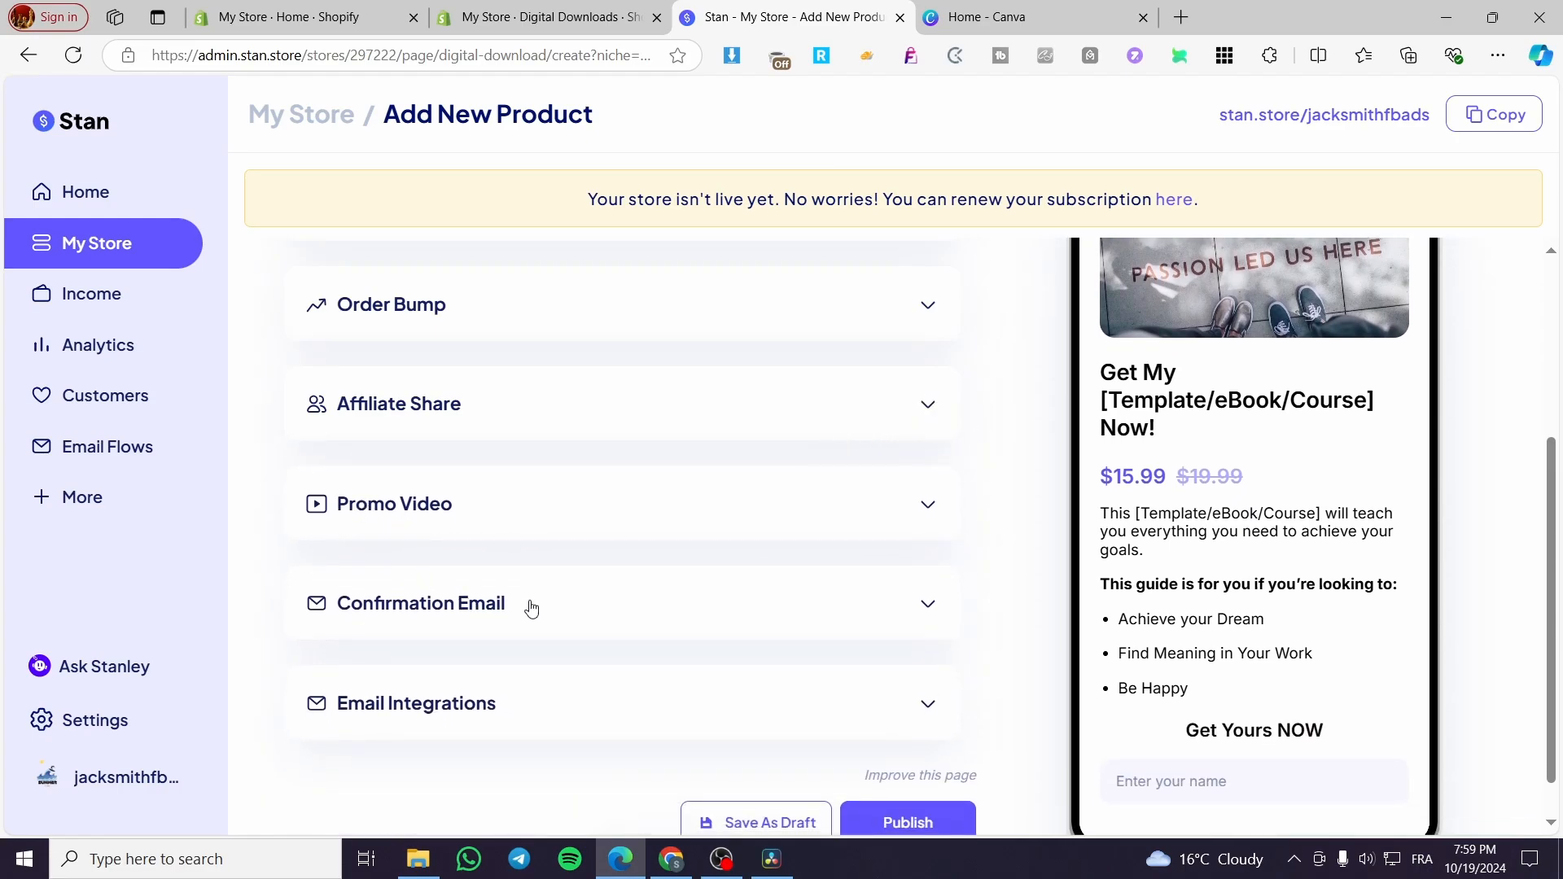
pyautogui.scroll(4, 585, 725)
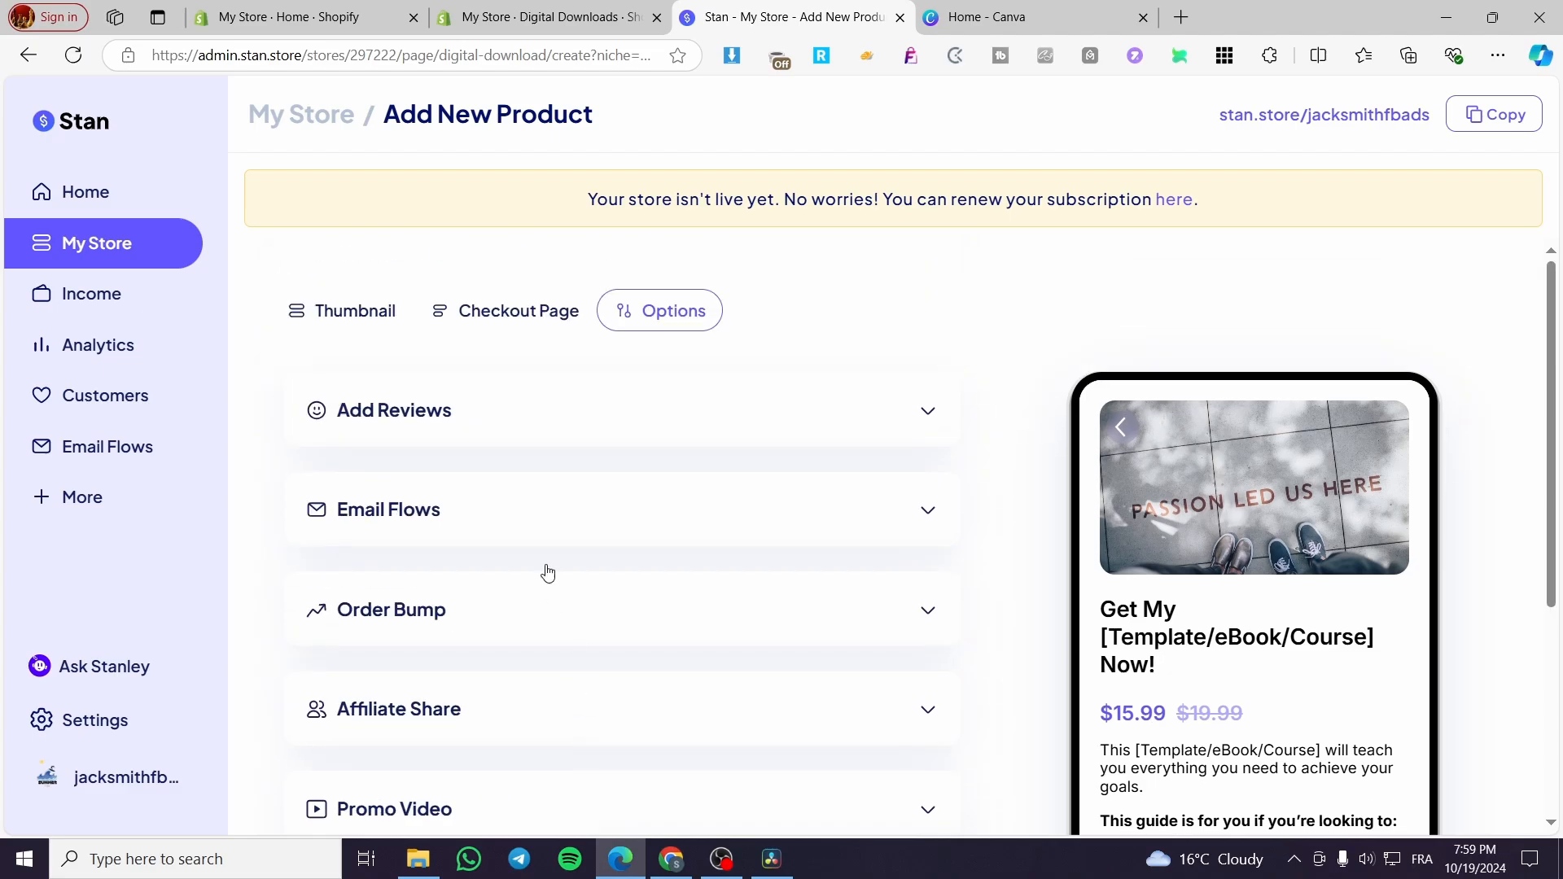
pyautogui.click(511, 319)
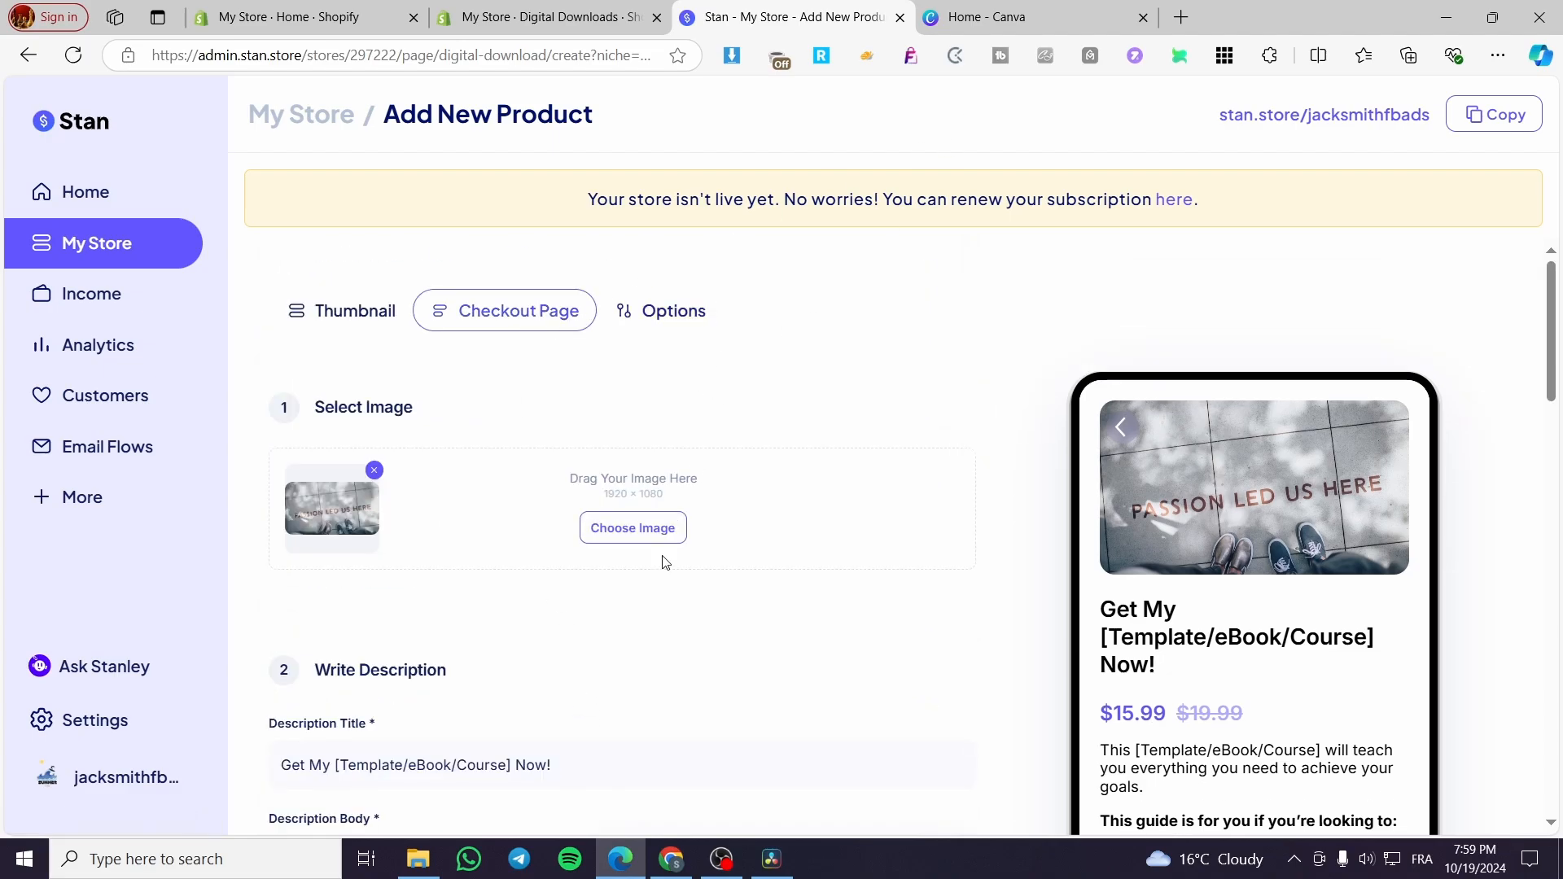
# Switch to Canva and search its content and templates for "Ebooks".
pyautogui.click(986, 17)
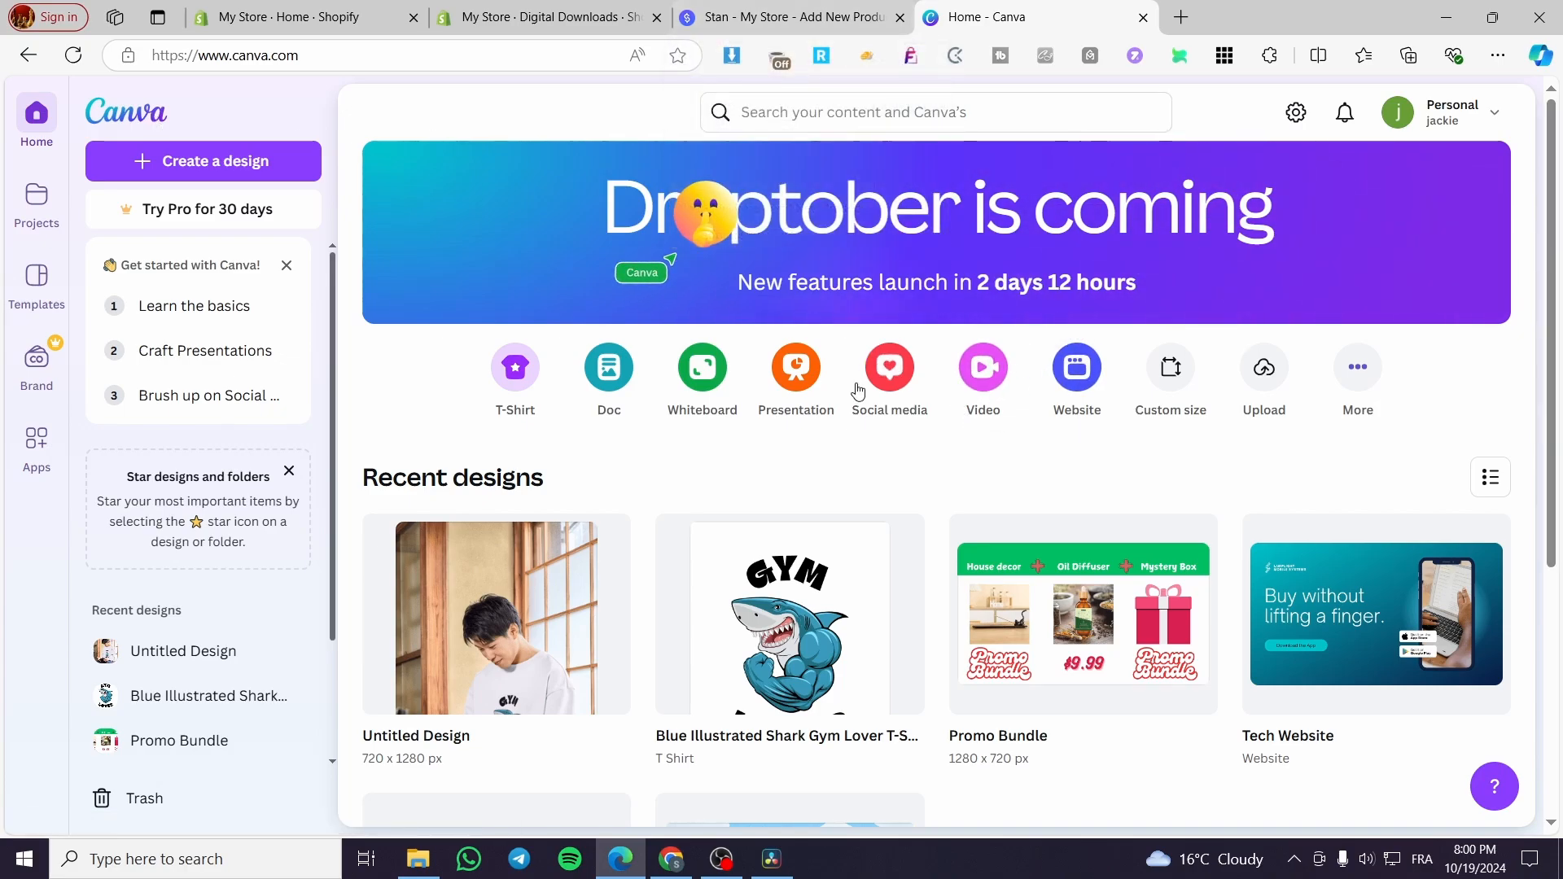
pyautogui.click(887, 97)
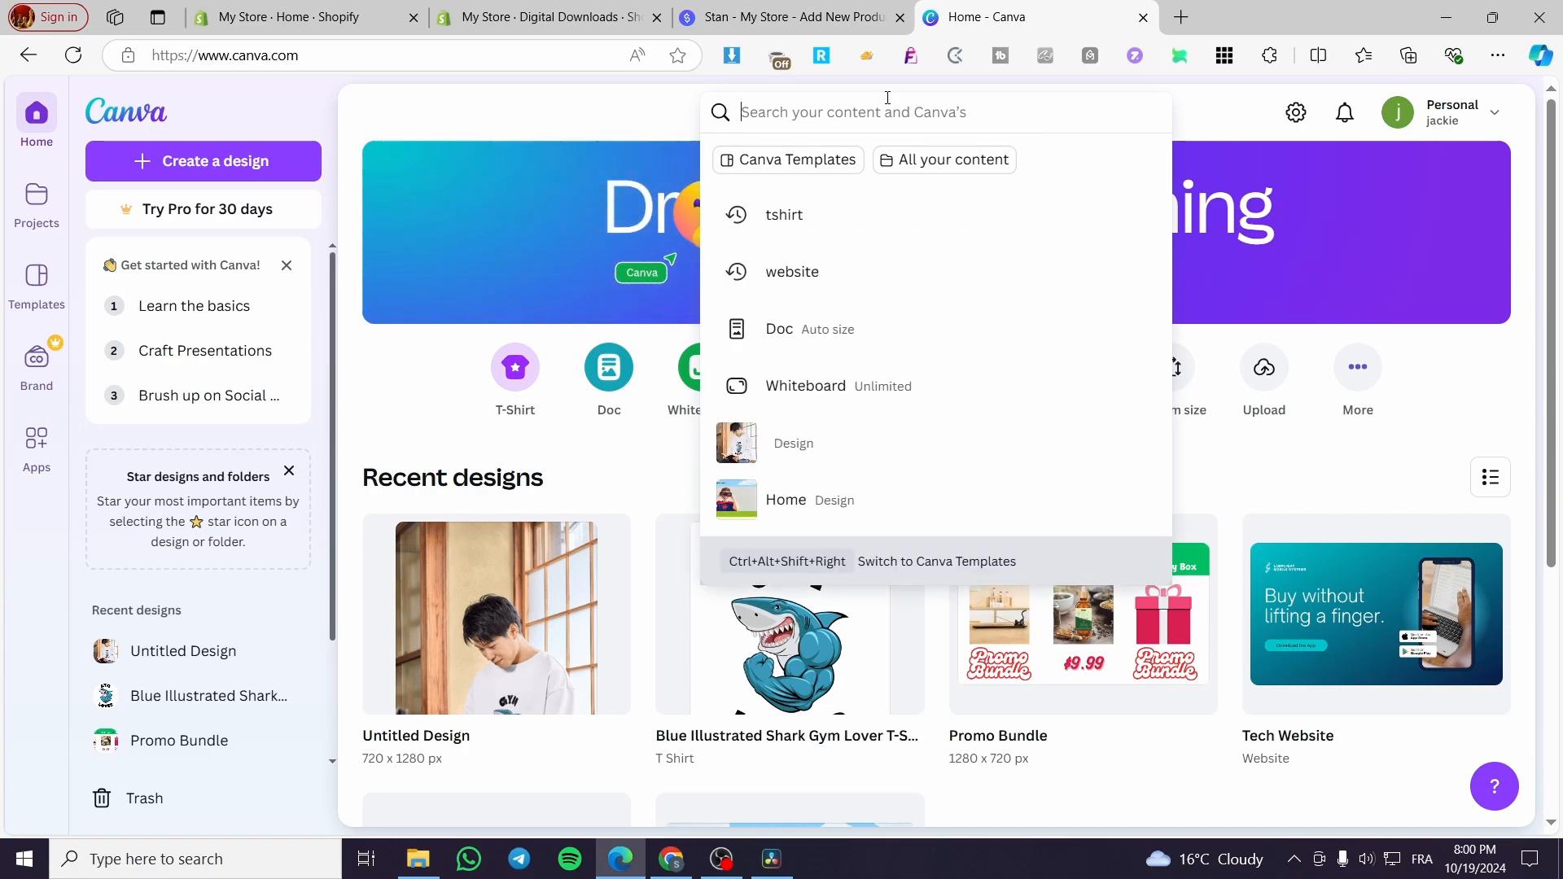
pyautogui.write('E')
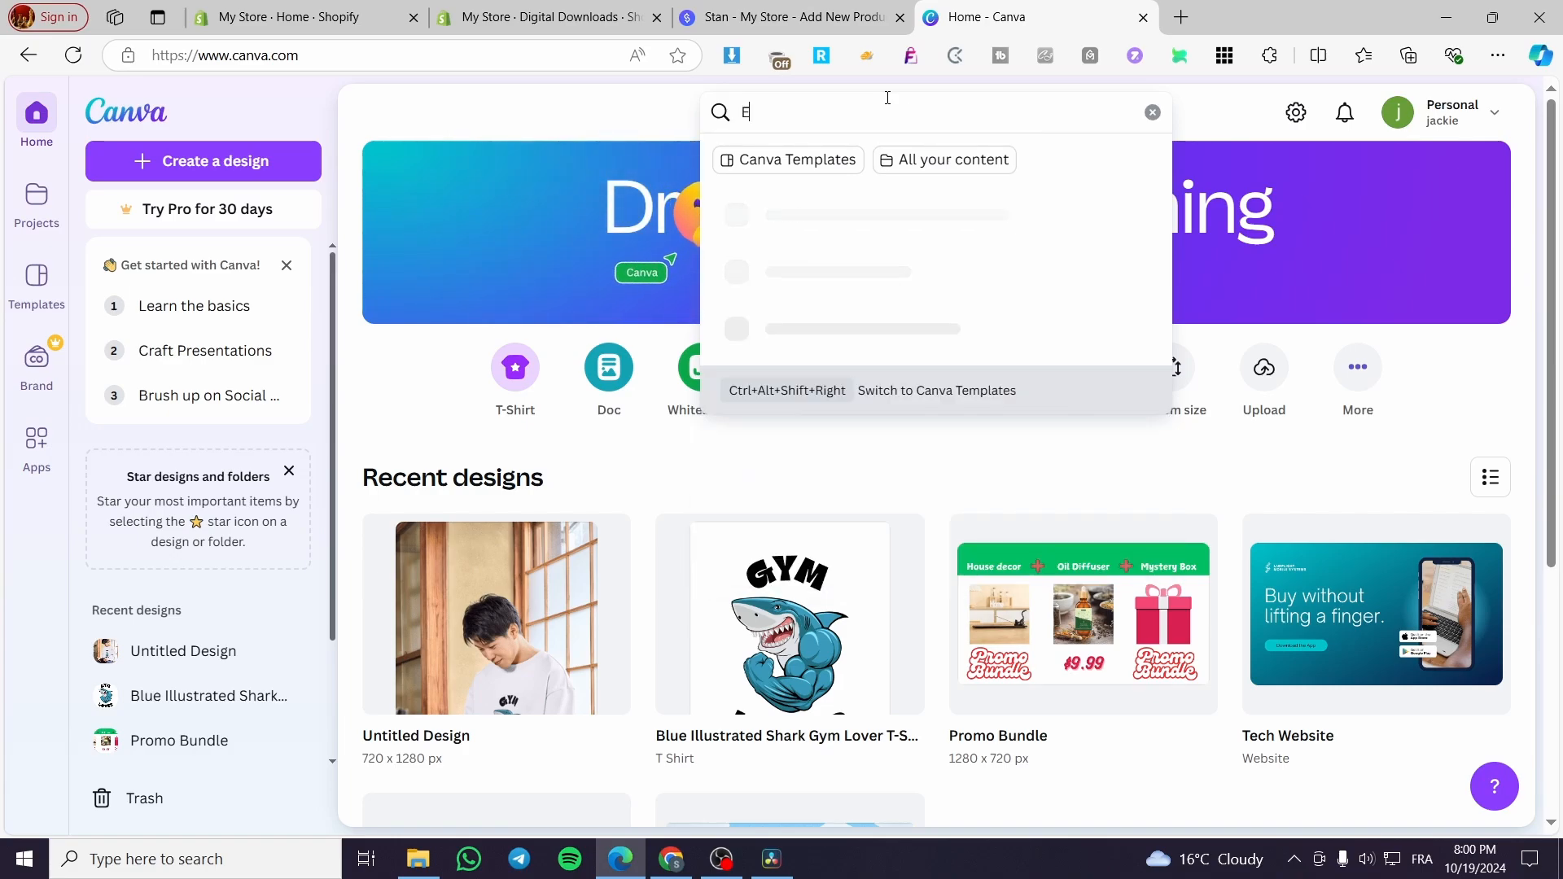
pyautogui.write('boobks')
pyautogui.press('Left')
pyautogui.press('Left')
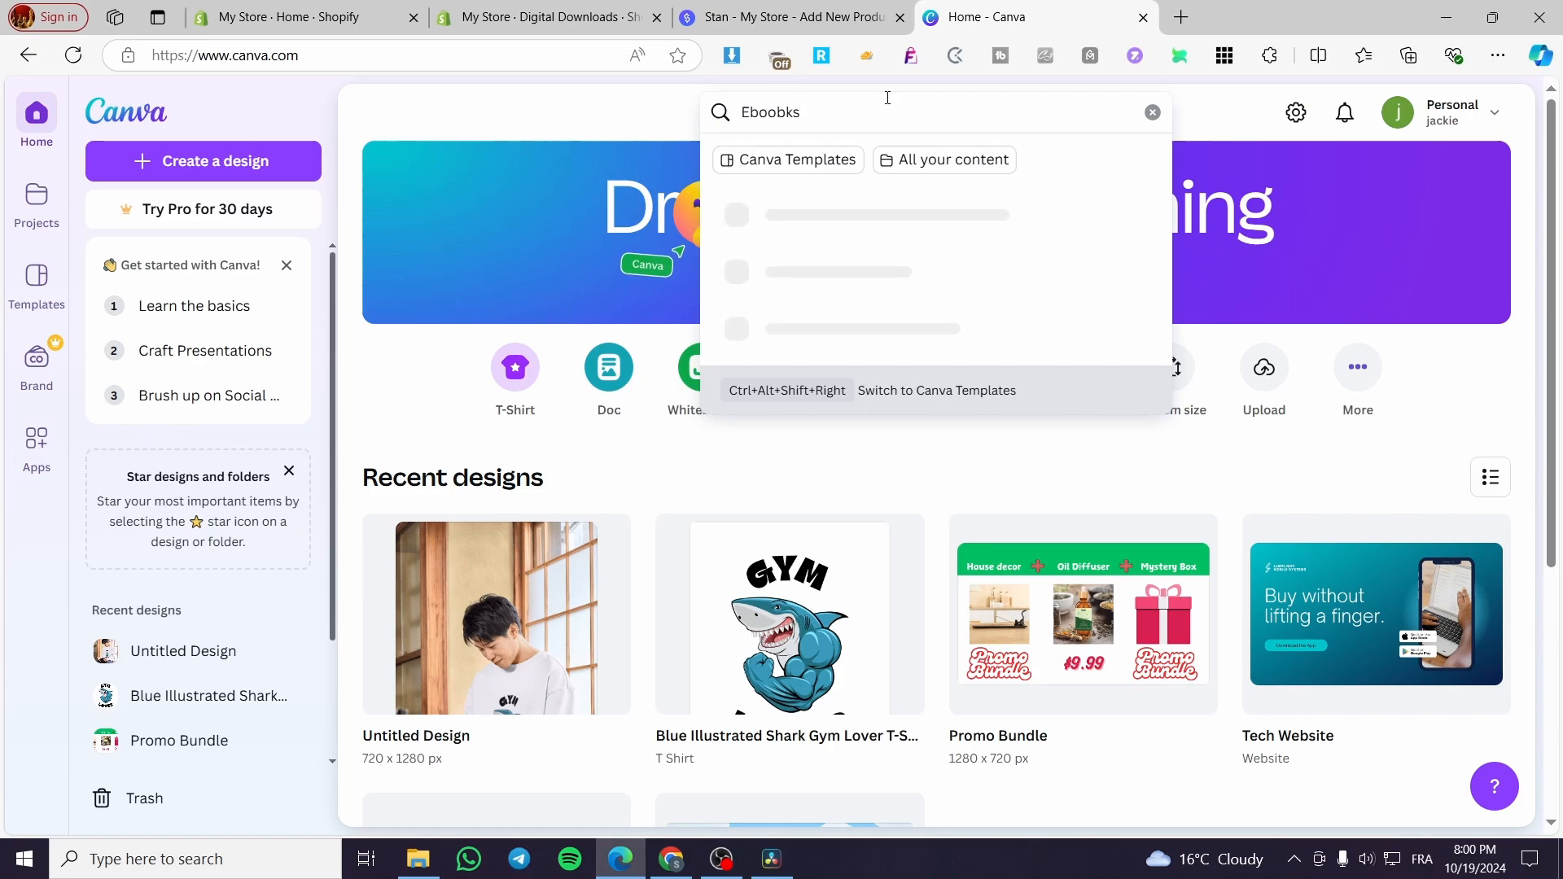
pyautogui.press('BackSpace')
pyautogui.press('Return')
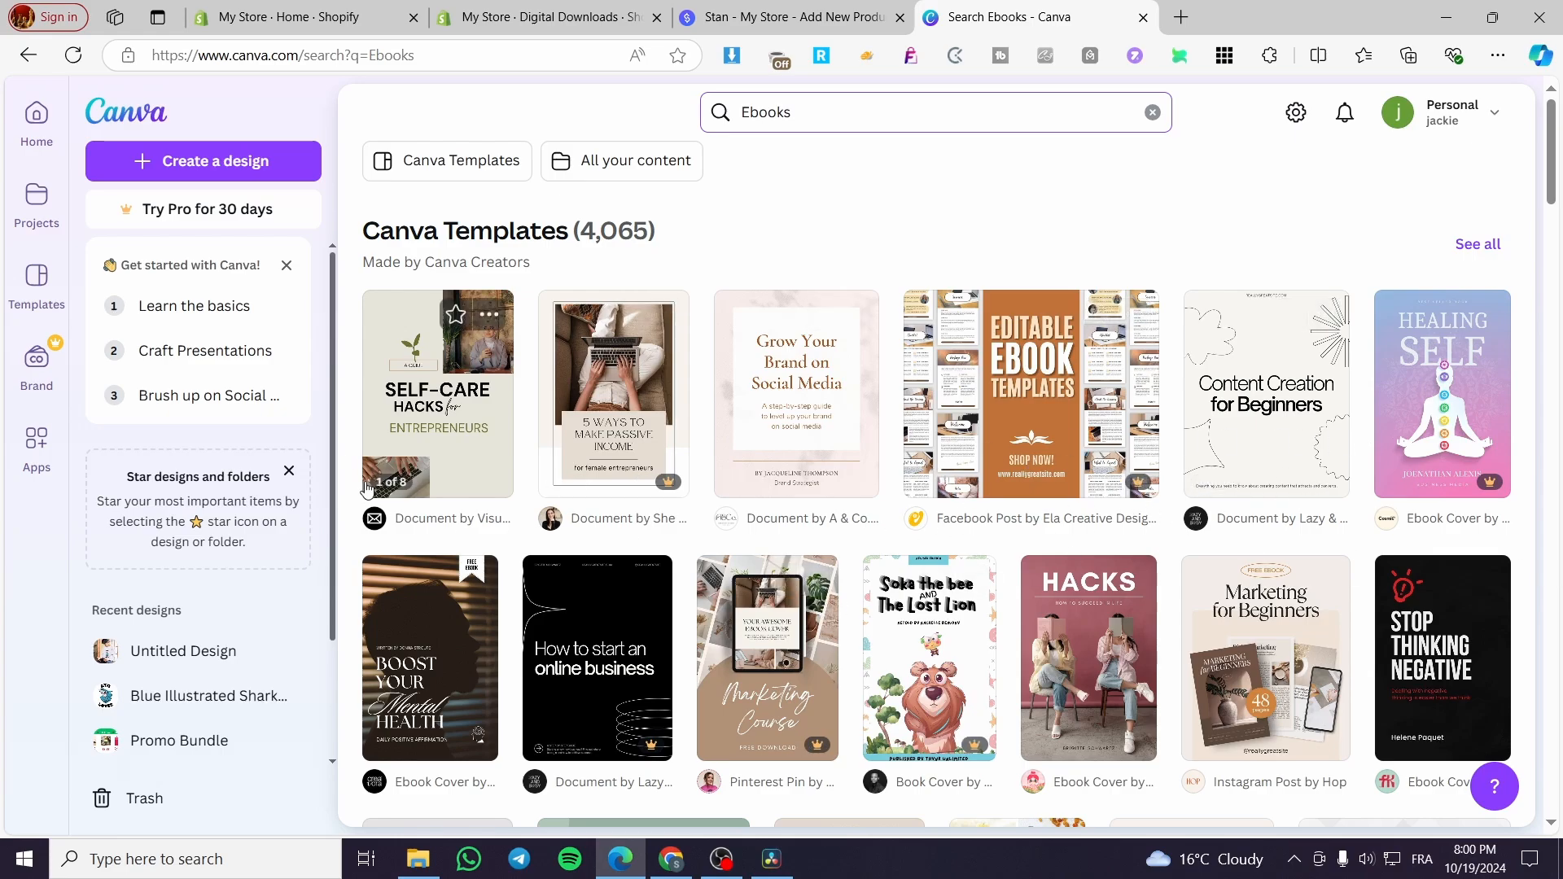
# Preview the "Self-Care Hacks for Entrepreneurs" template and a visual search of its cover, closing each to return to the Ebooks results.
pyautogui.click(420, 435)
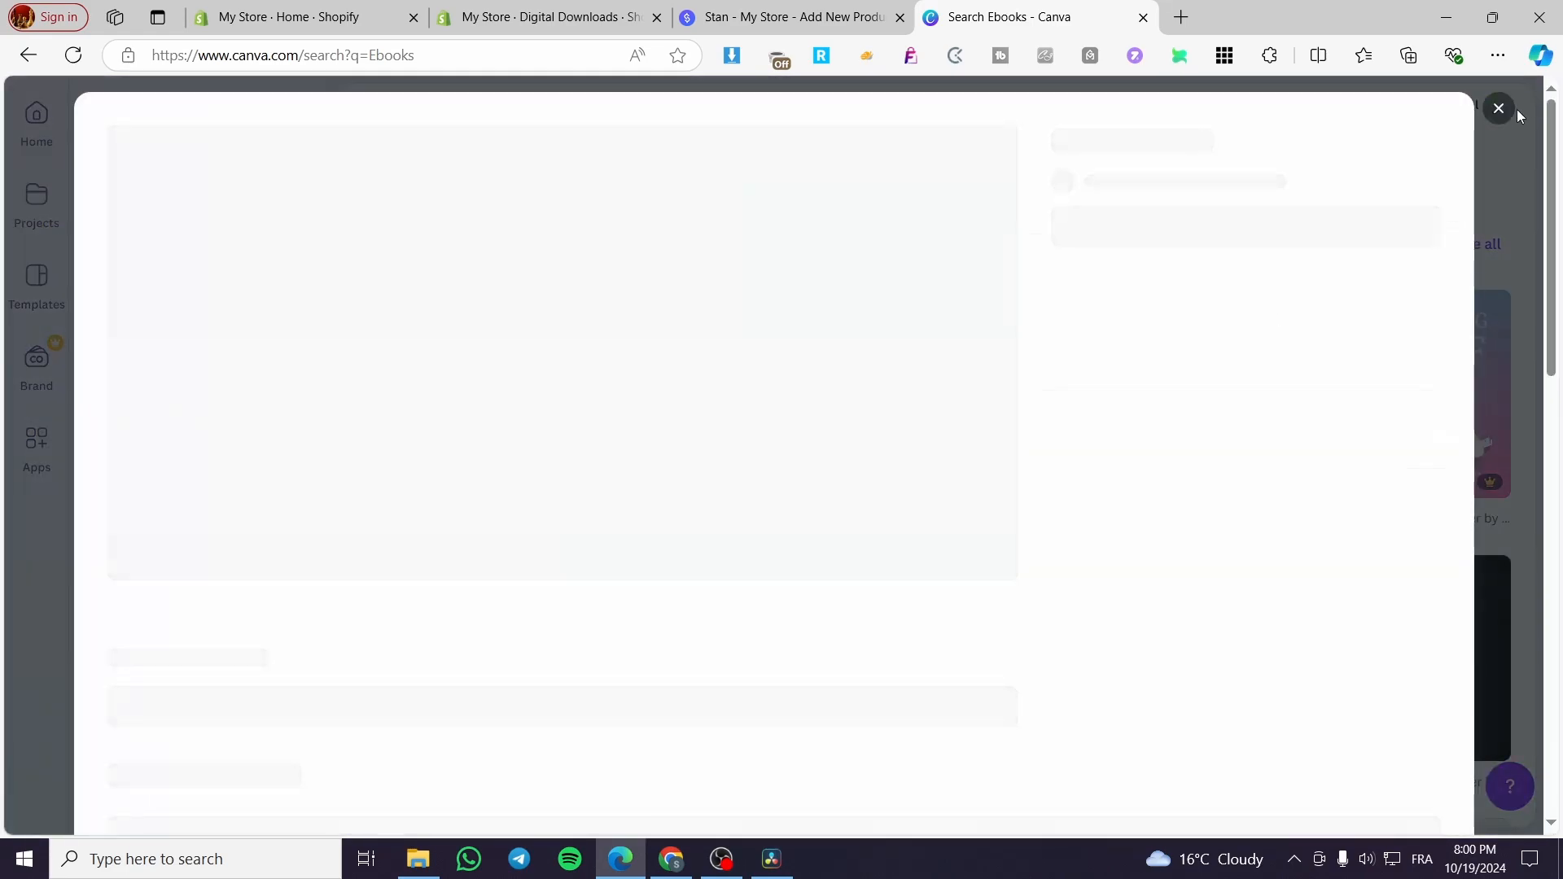
pyautogui.click(1511, 110)
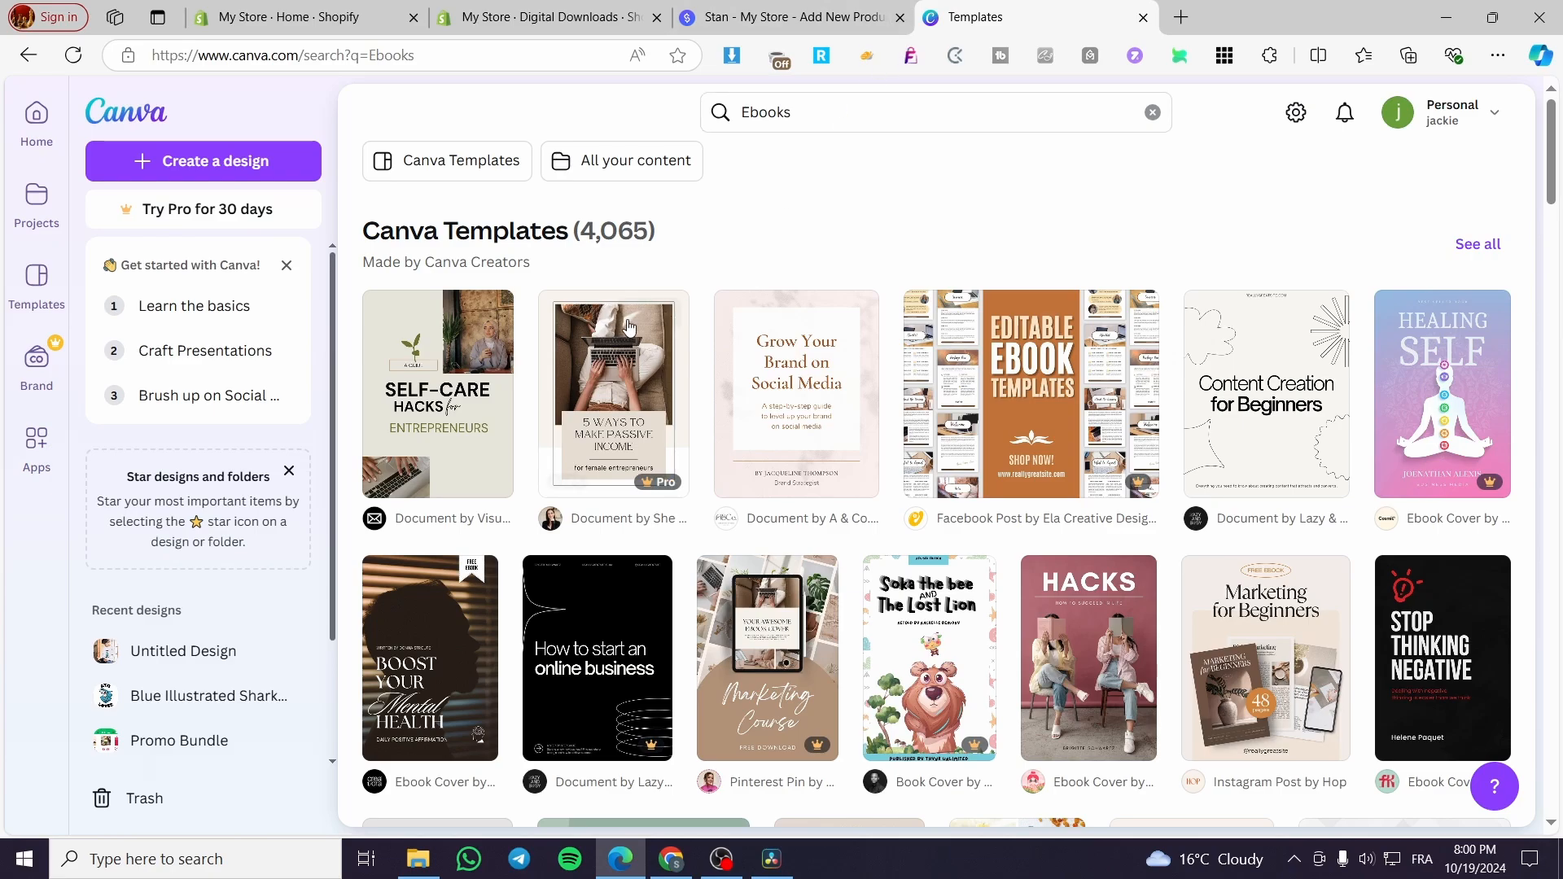
pyautogui.click(474, 358)
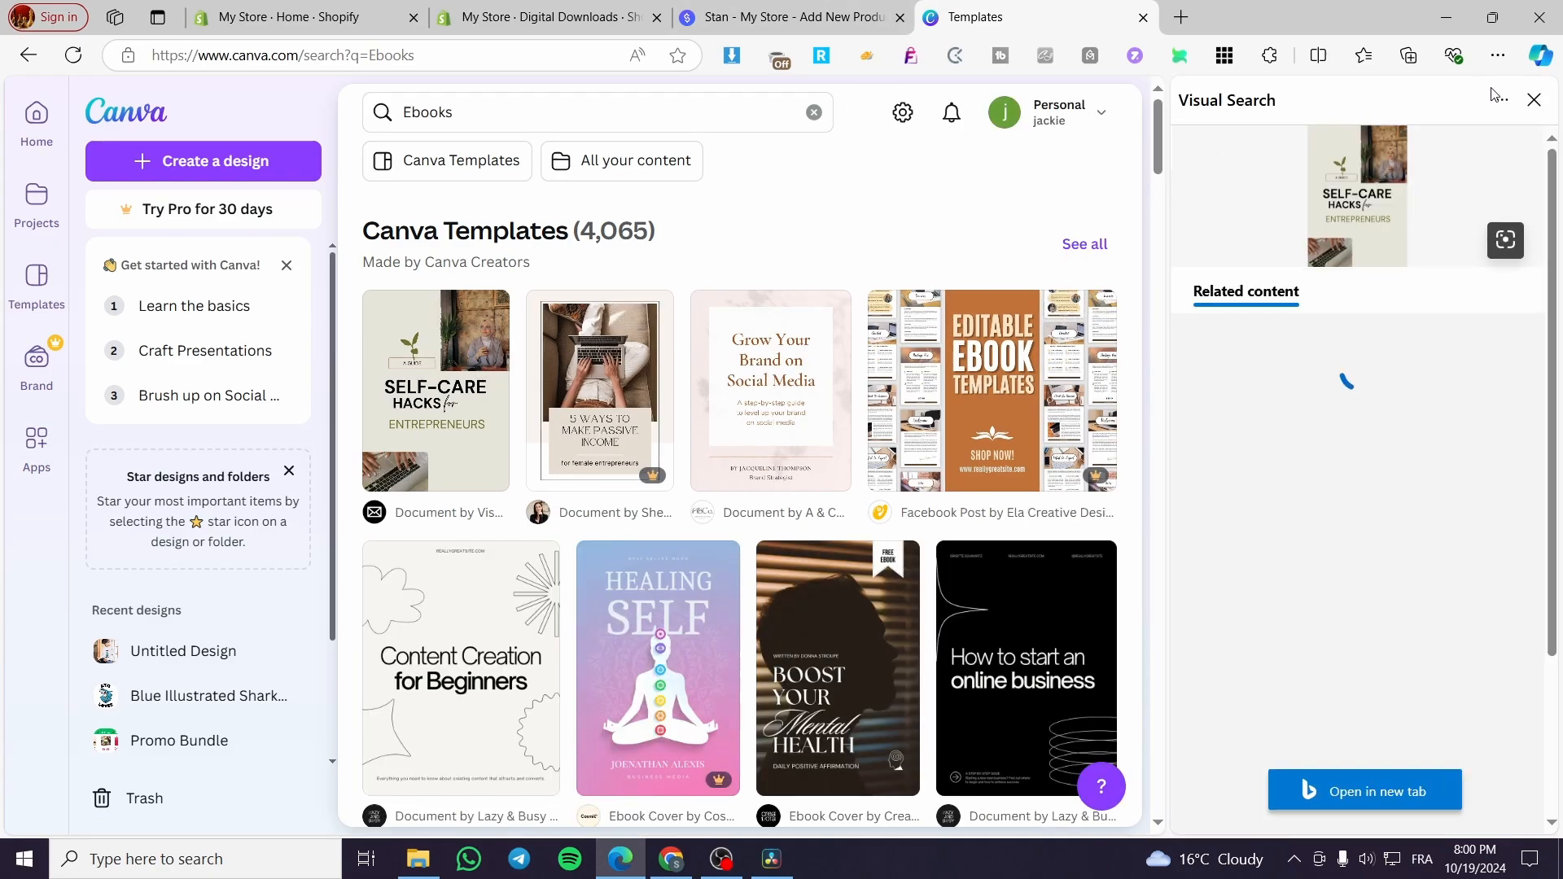
pyautogui.click(1533, 100)
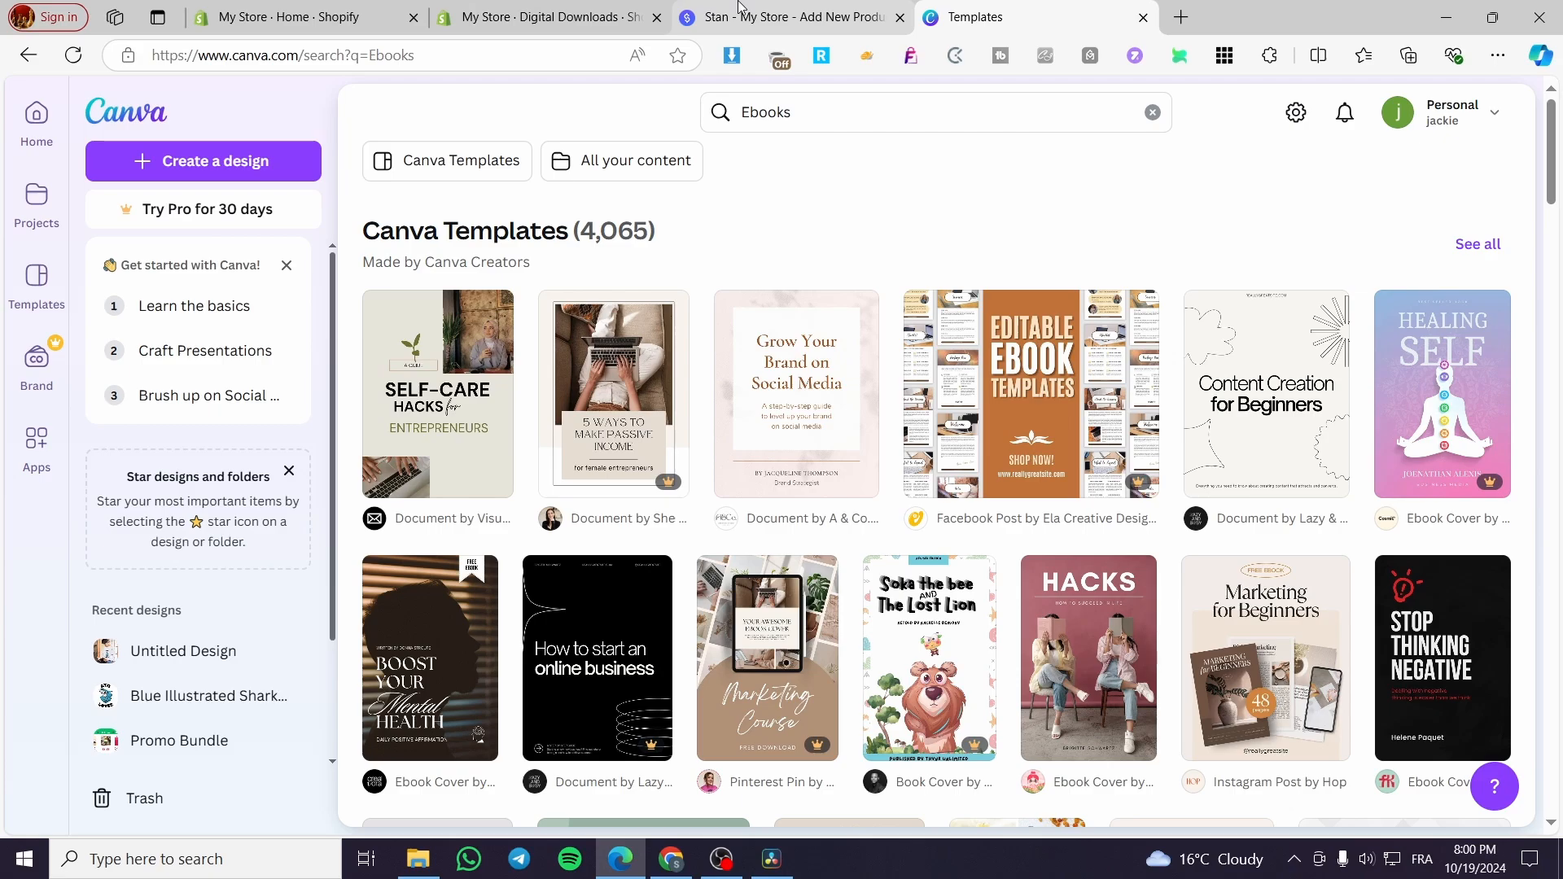
# Return to Stan Store, publish the new digital product from its checkout page settings, and look through the store preview.
pyautogui.click(804, 22)
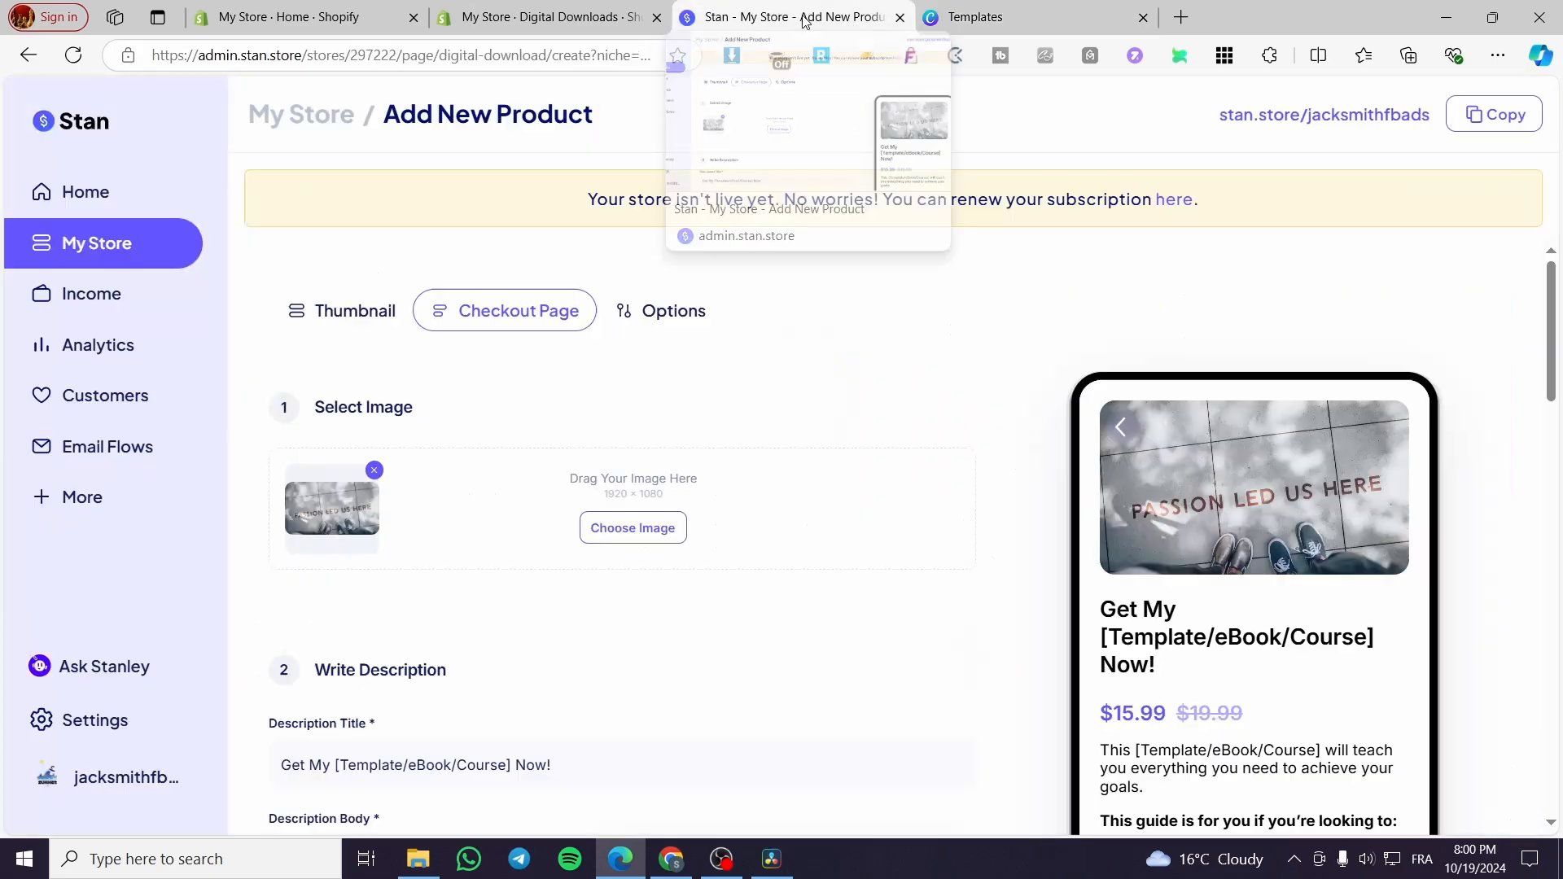
pyautogui.scroll(-10, 790, 656)
pyautogui.scroll(-7, 900, 693)
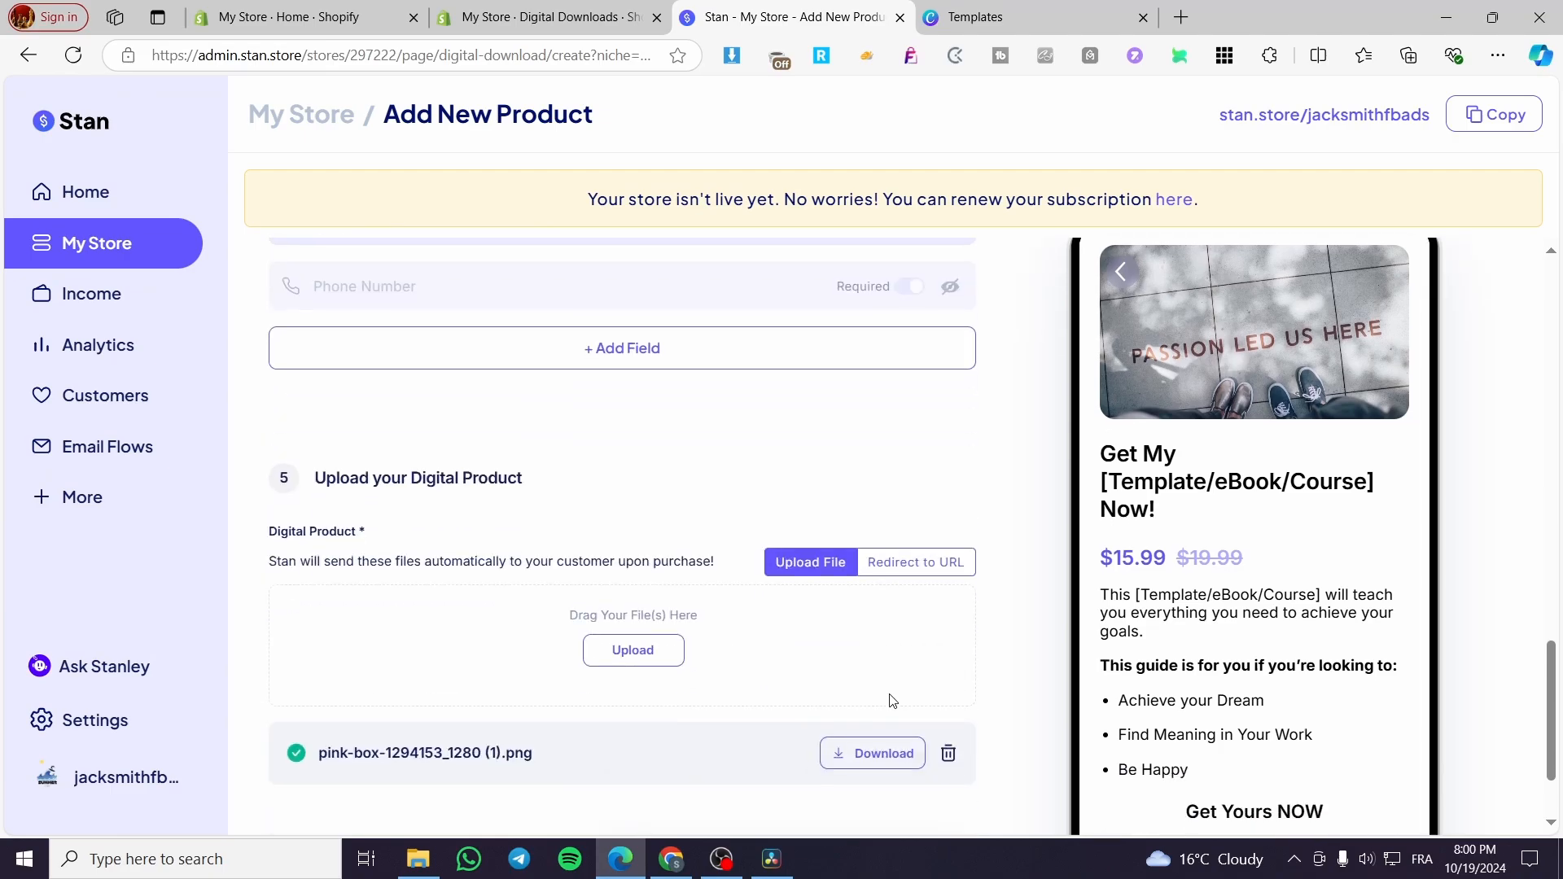
pyautogui.click(910, 776)
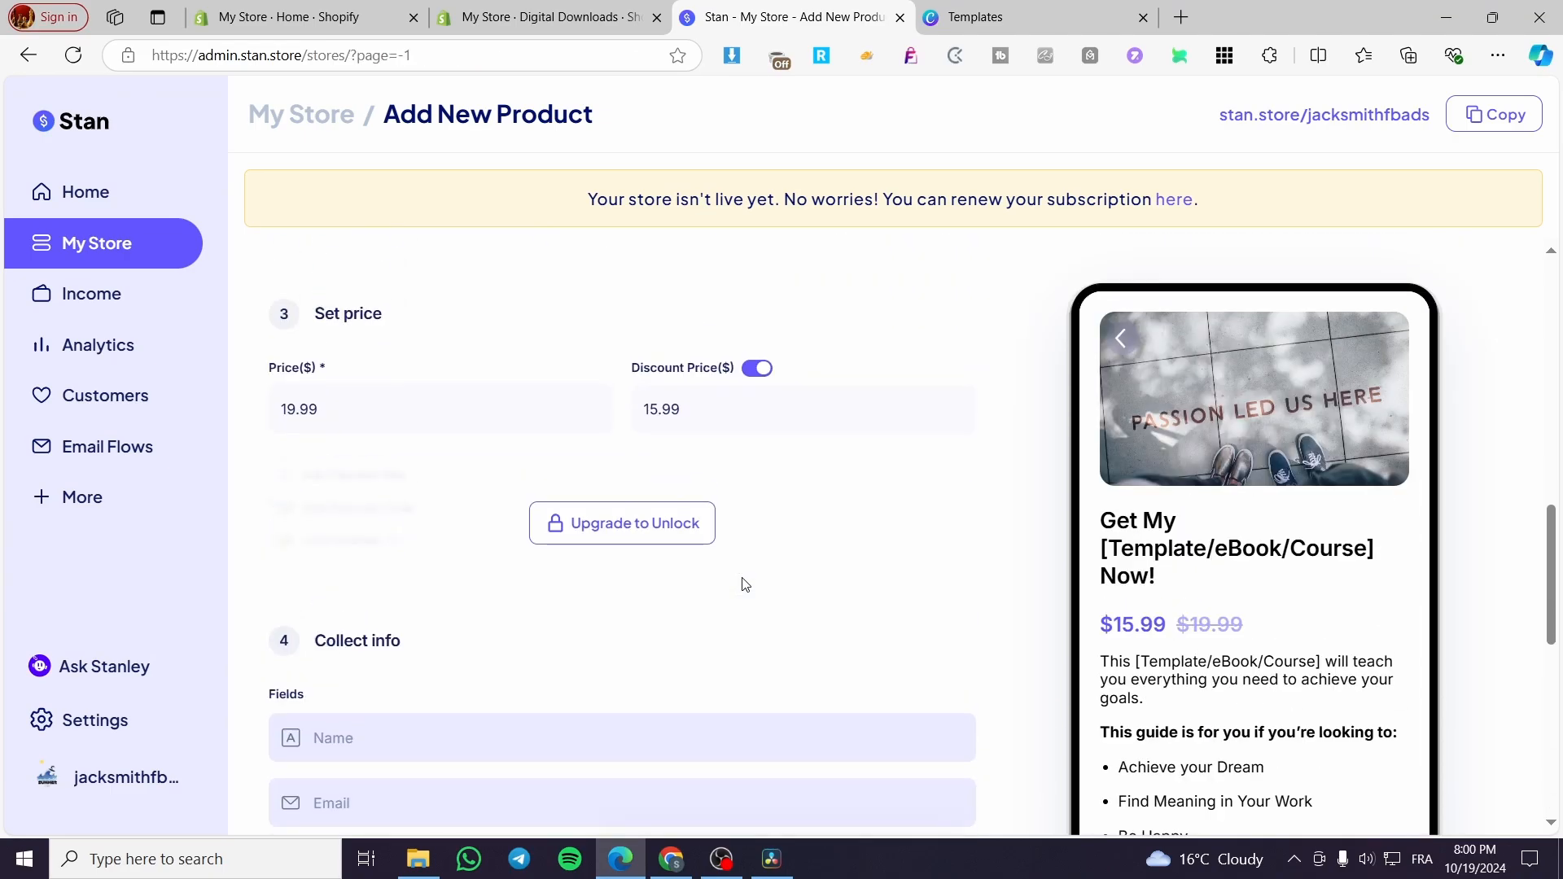
pyautogui.scroll(-5, 1310, 698)
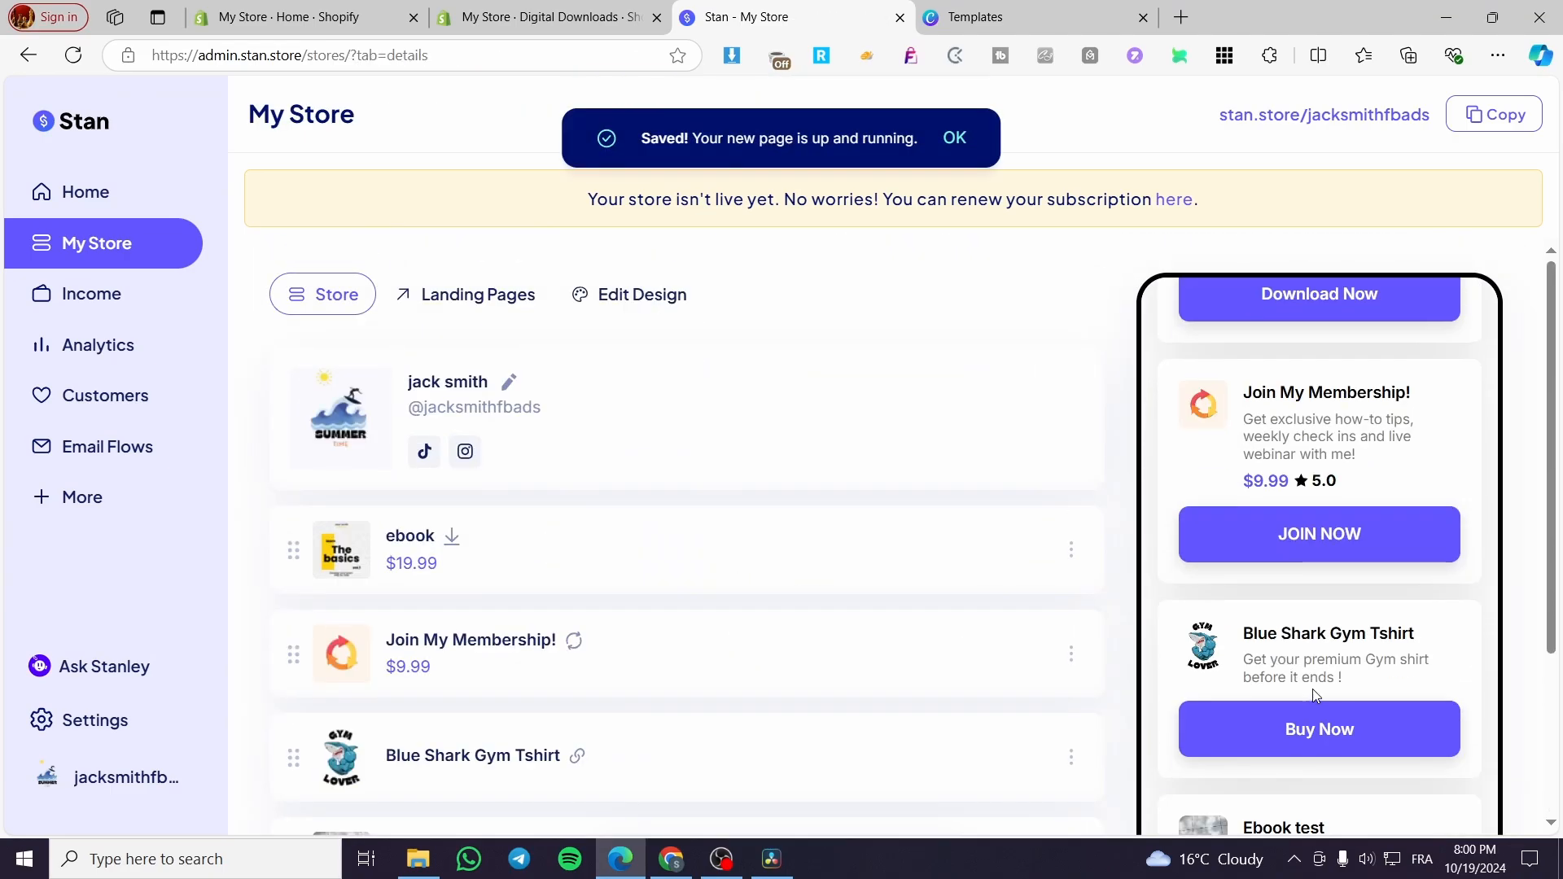
pyautogui.scroll(4, 1312, 690)
pyautogui.scroll(-8, 1291, 594)
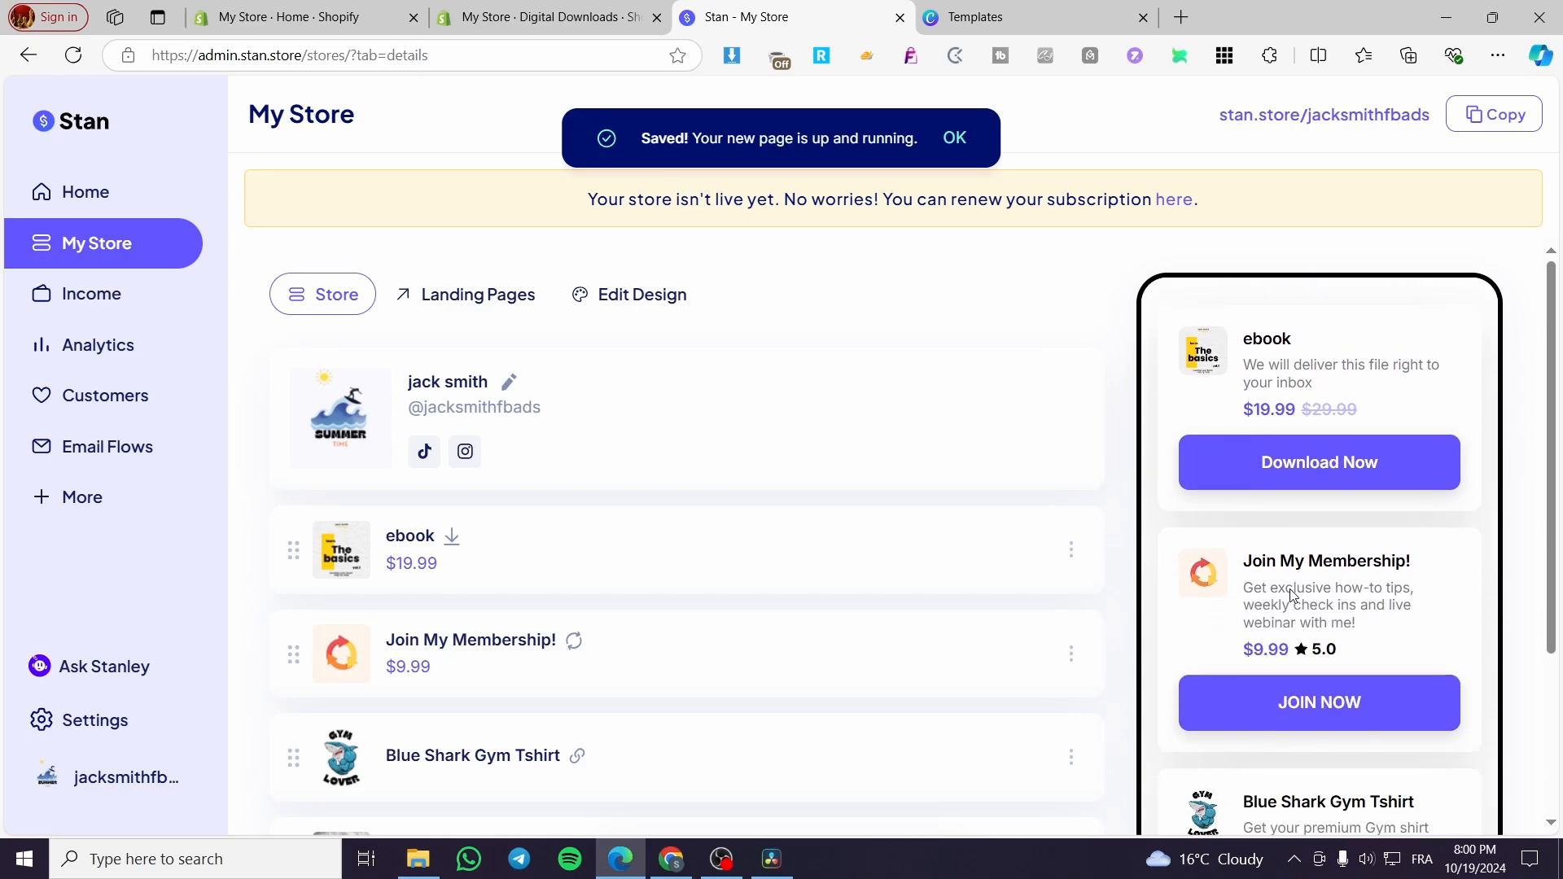